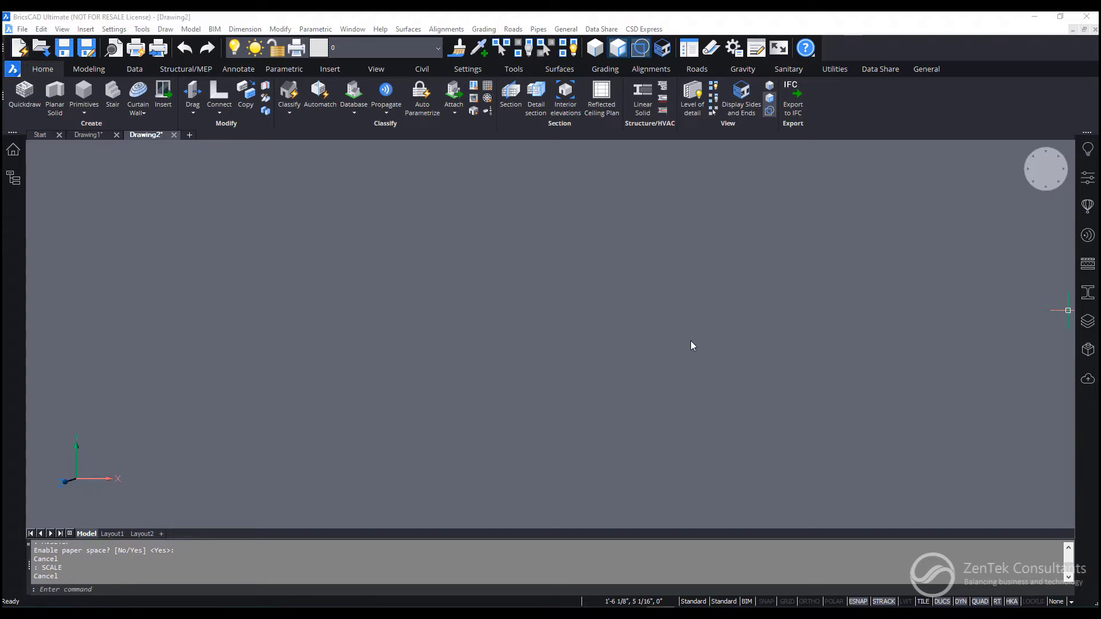
Step: Create a TIN surface by importing the points file BricsCAD Surface Points.txt from the Desktop
{"action": "right_click", "coordinate": [375, 250]}
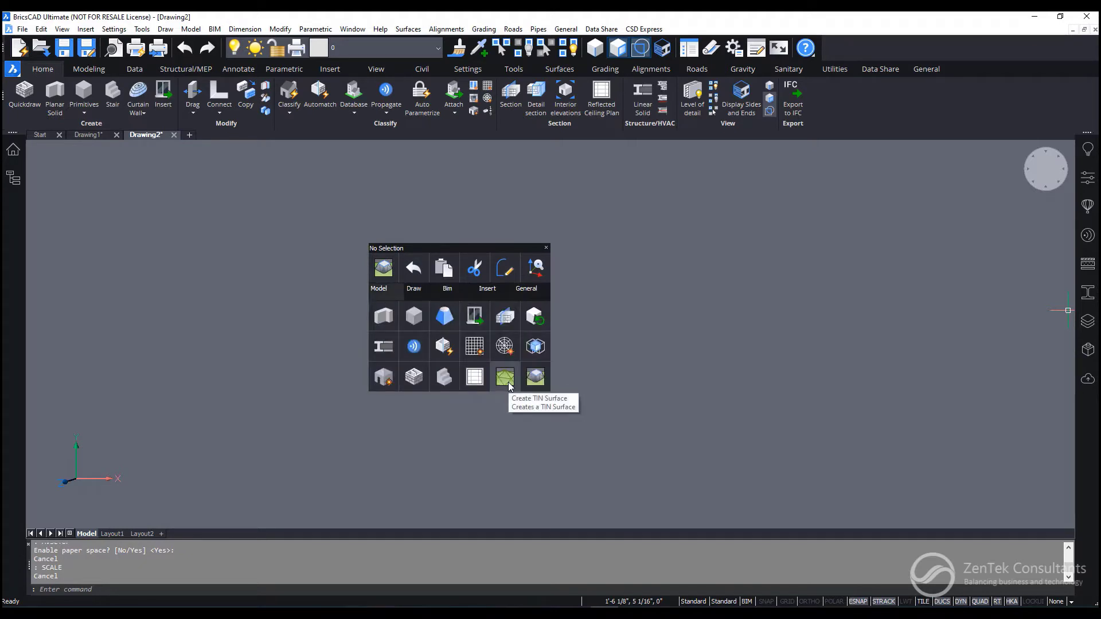
{"action": "left_click", "coordinate": [505, 377]}
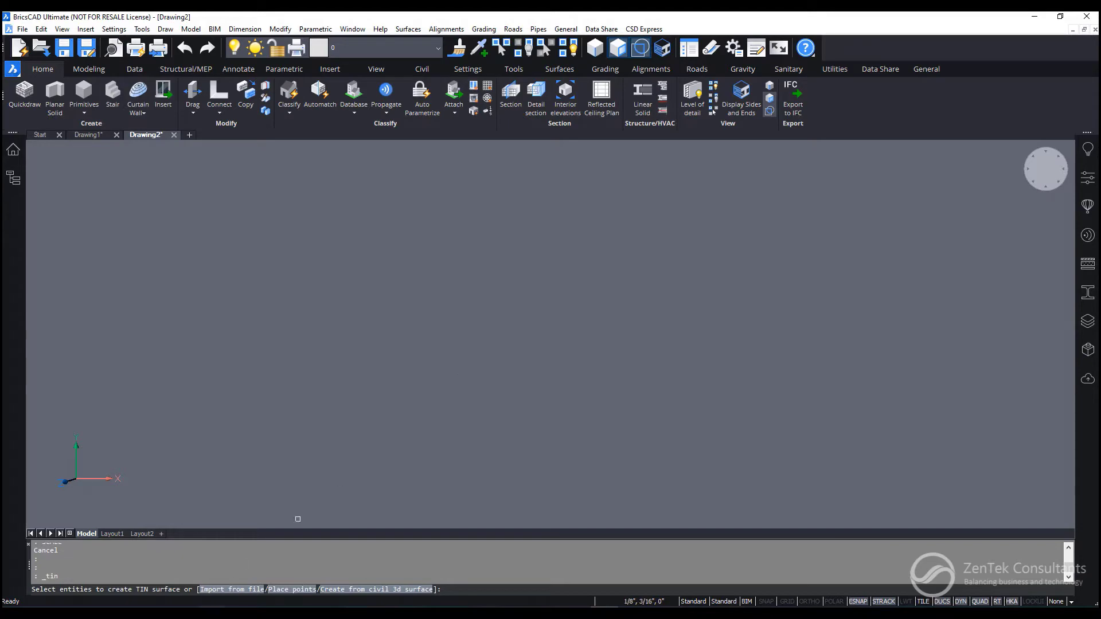
{"action": "left_click", "coordinate": [231, 590]}
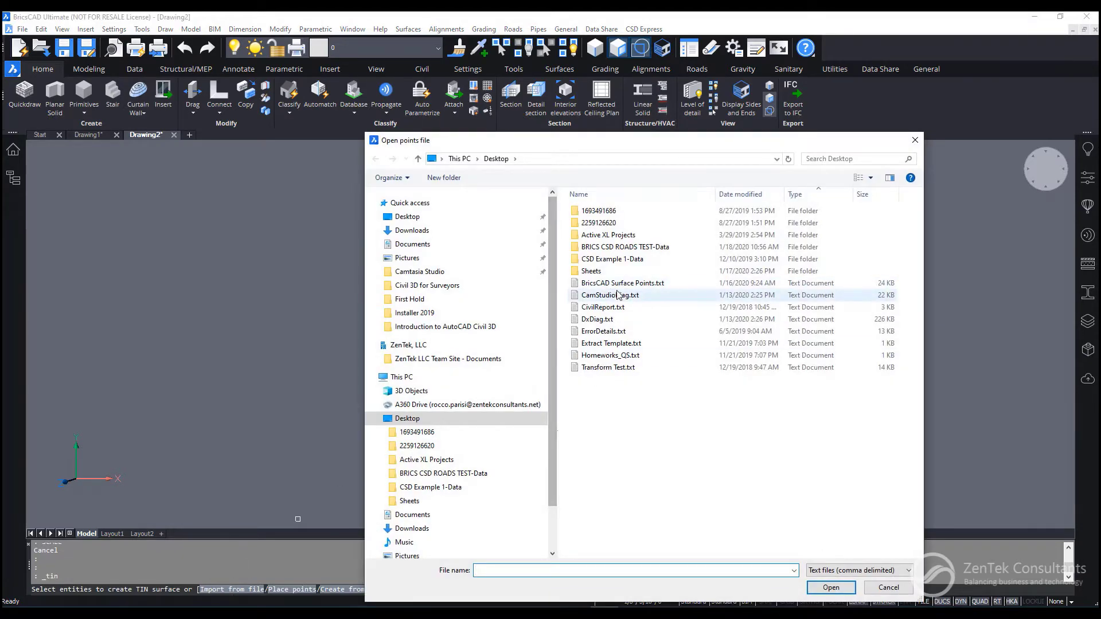
{"action": "left_click", "coordinate": [623, 283]}
{"action": "double_click", "coordinate": [623, 284]}
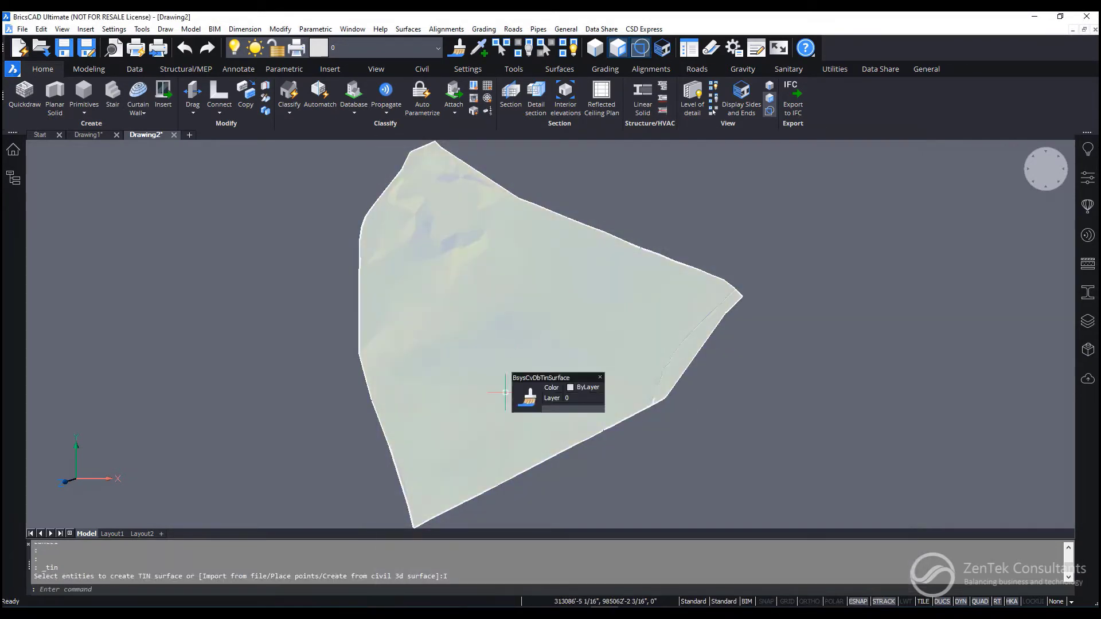
Step: Review the point coordinates of BricsCAD Surface Points.txt in Notepad, and inspect the TIN surface and the red building outline in 3D
{"action": "key", "text": "alt+Tab"}
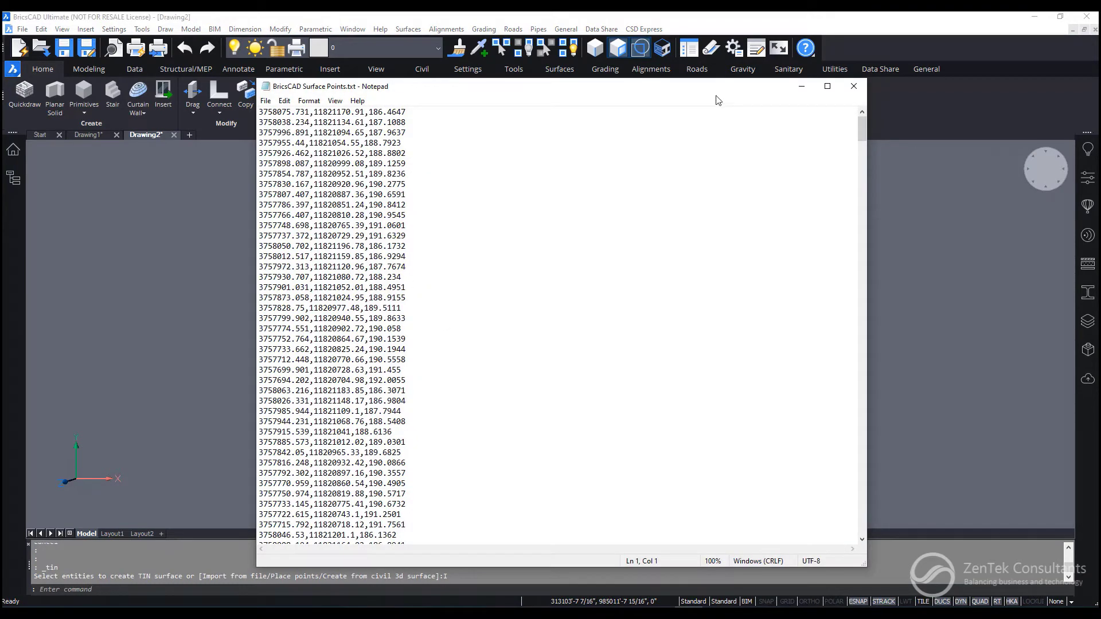
{"action": "left_click", "coordinate": [802, 91]}
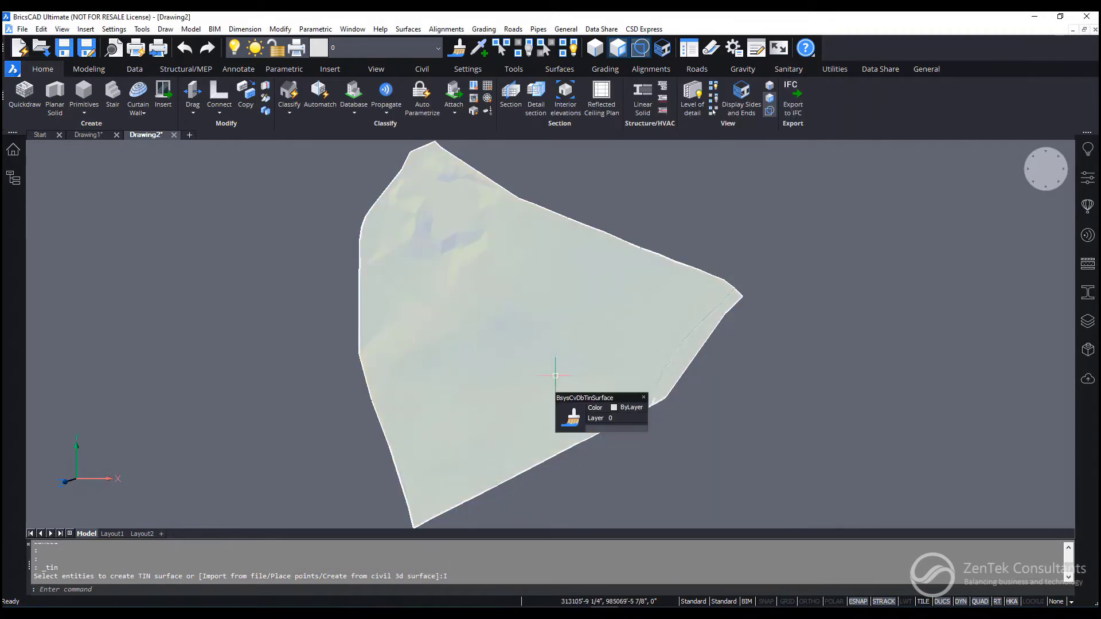
{"action": "middle_click_drag", "start_coordinate": [519, 430], "coordinate": [377, 442], "text": "shift"}
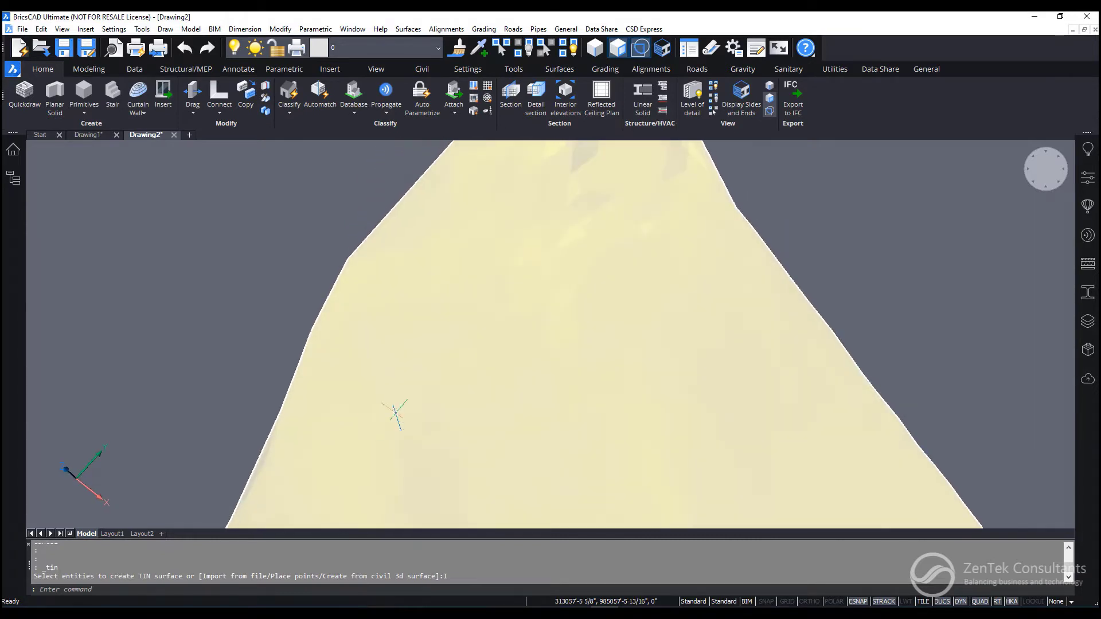
{"action": "scroll", "coordinate": [450, 386], "scroll_direction": "down", "scroll_amount": 5}
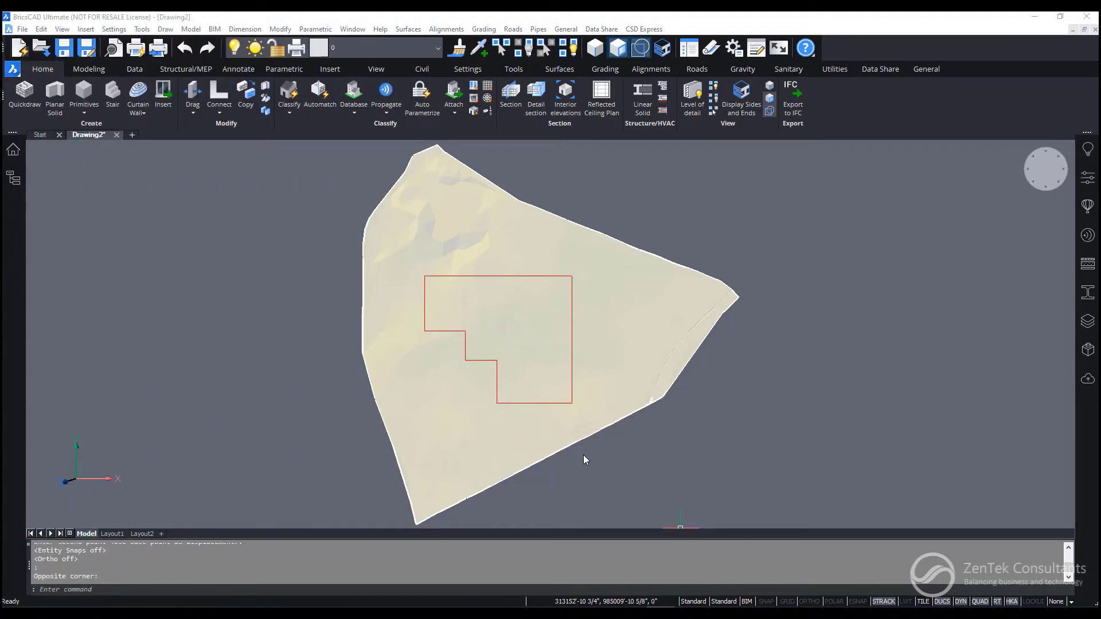
{"action": "middle_click_drag", "start_coordinate": [583, 474], "coordinate": [573, 349], "text": "shift"}
{"action": "scroll", "coordinate": [543, 427], "scroll_direction": "up", "scroll_amount": 3}
{"action": "middle_click_drag", "start_coordinate": [543, 427], "coordinate": [565, 216]}
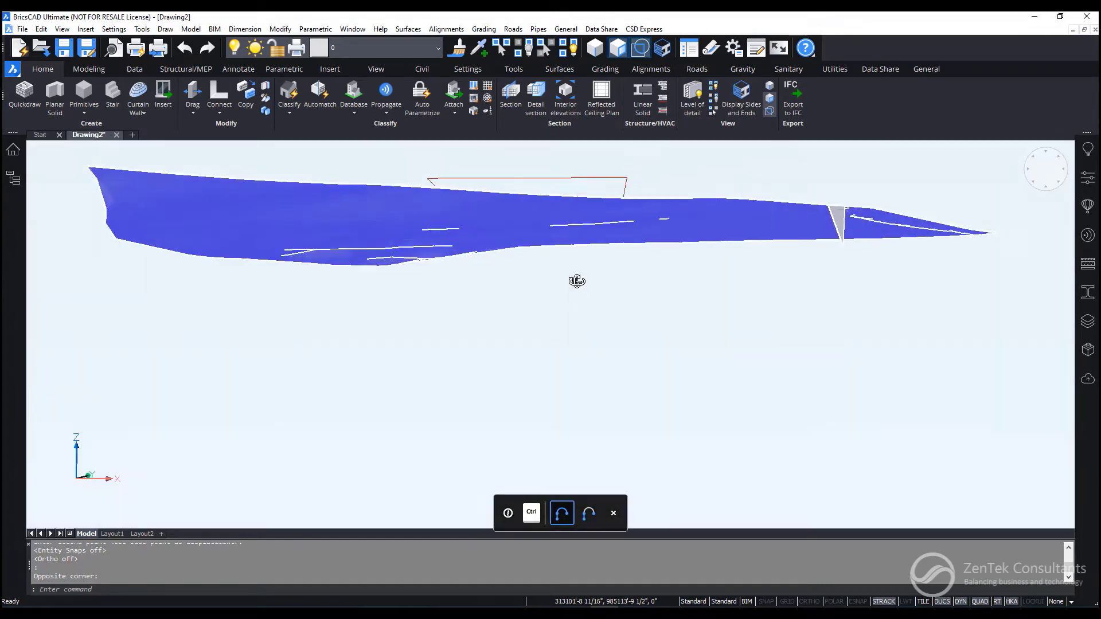
{"action": "middle_click_drag", "start_coordinate": [578, 280], "coordinate": [574, 382], "text": "shift"}
{"action": "scroll", "coordinate": [574, 382], "scroll_direction": "down", "scroll_amount": 2}
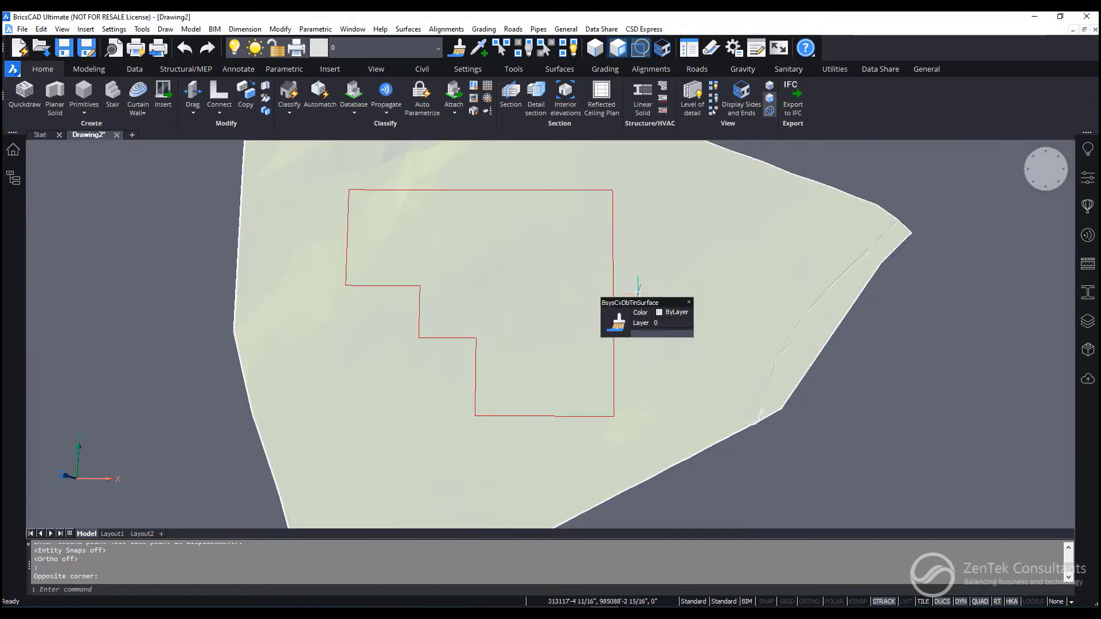
{"action": "middle_click_drag", "start_coordinate": [628, 453], "coordinate": [567, 373], "text": "shift"}
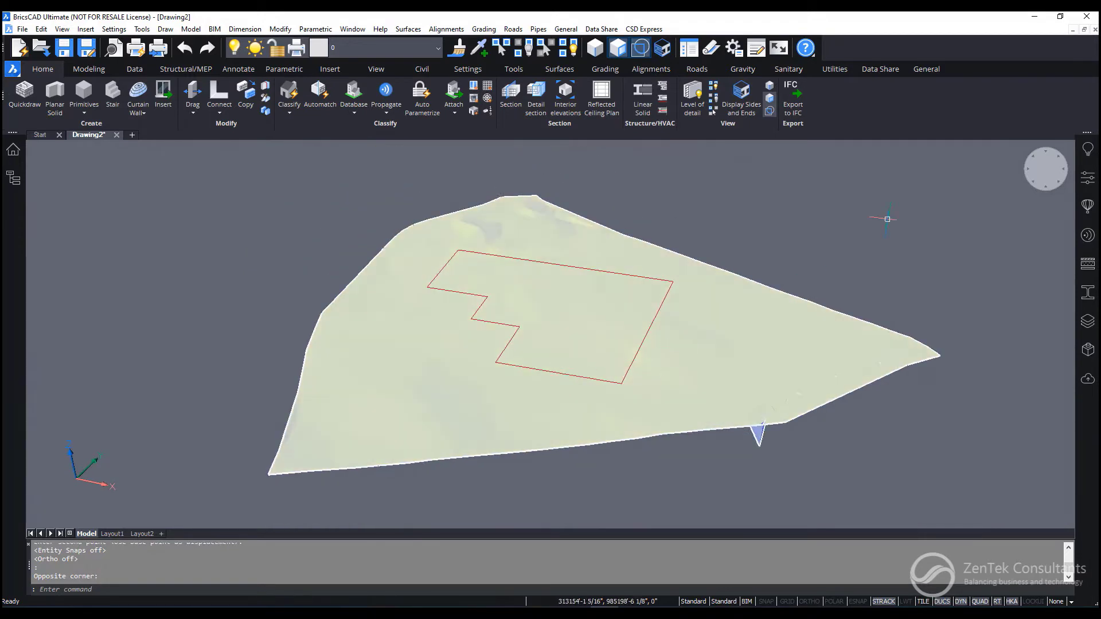
Step: Create a grading from the red building outline to the TIN surface with a slope of about 24.5°
{"action": "right_click", "coordinate": [825, 205]}
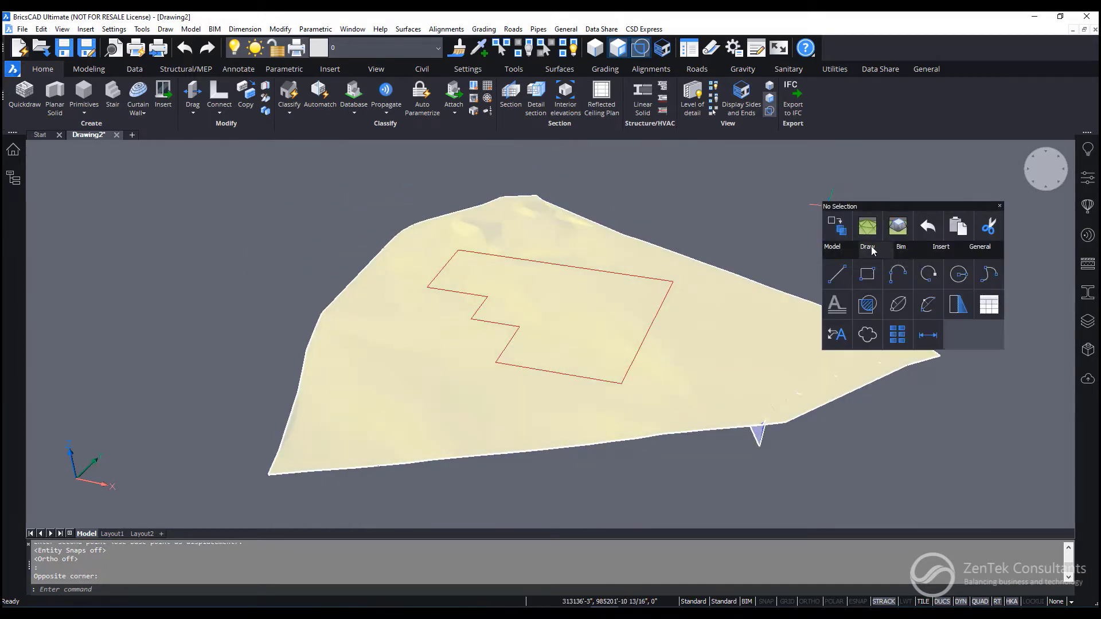
{"action": "left_click", "coordinate": [903, 230]}
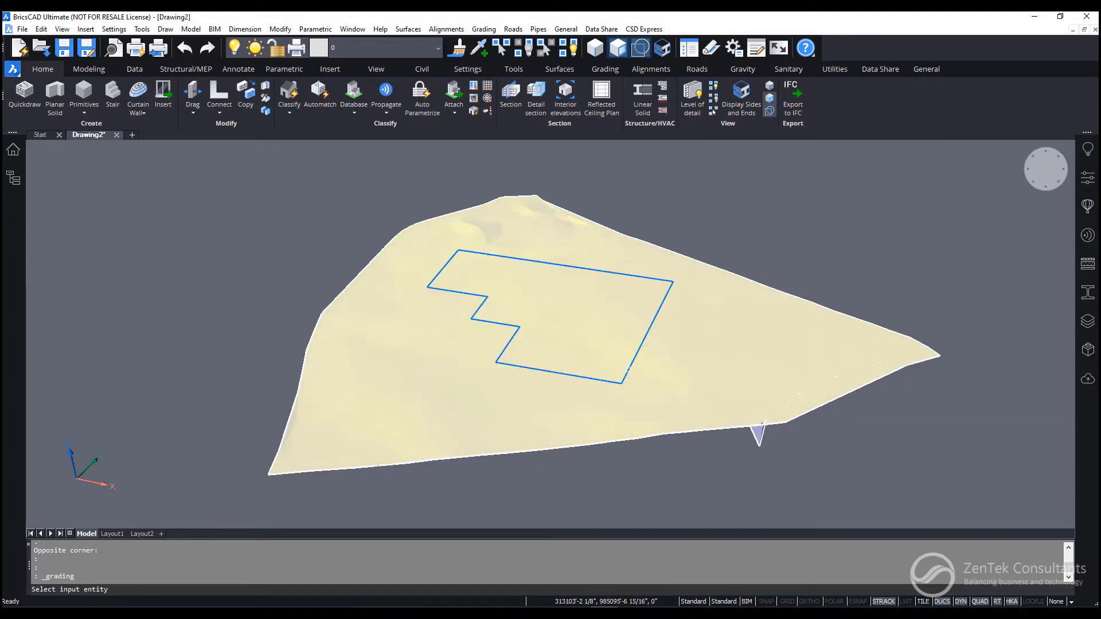
{"action": "left_click", "coordinate": [626, 369]}
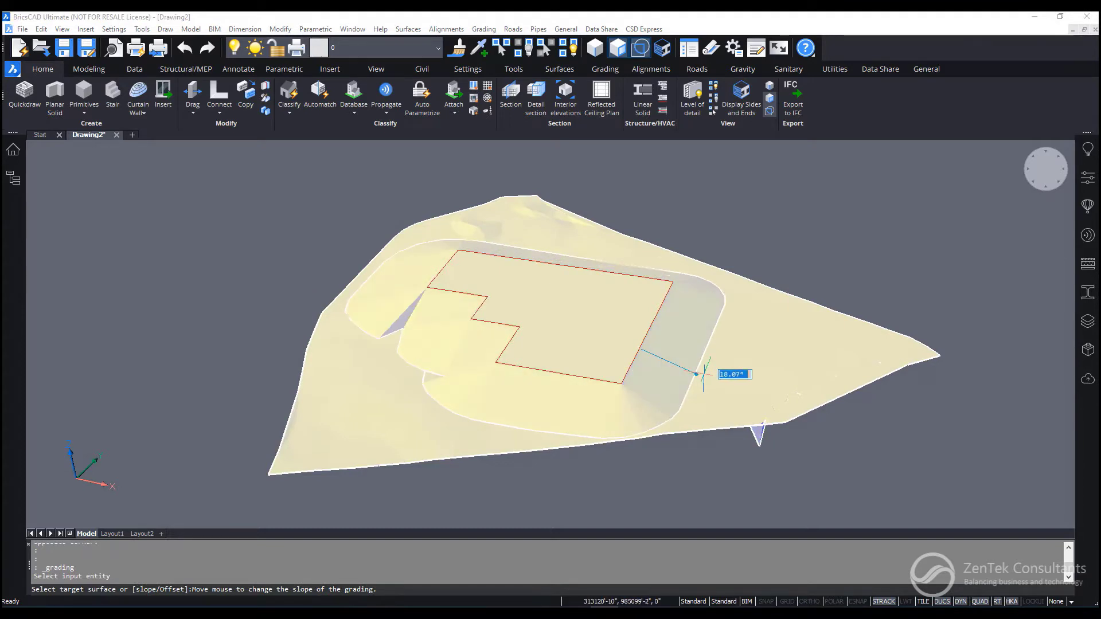
{"action": "scroll", "coordinate": [686, 357], "scroll_direction": "up", "scroll_amount": 3}
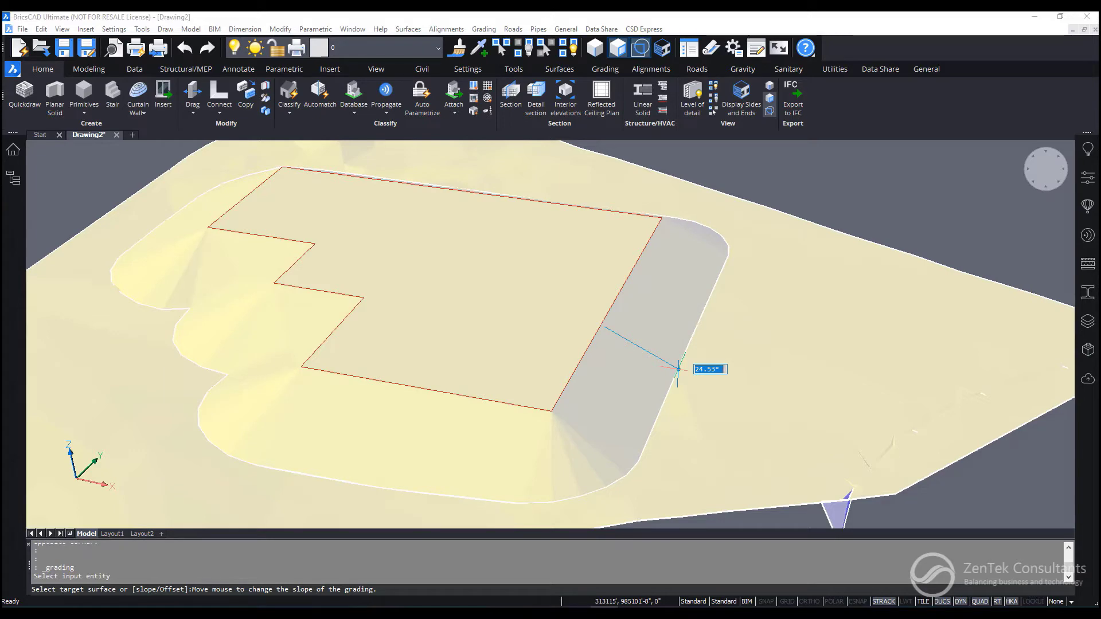
{"action": "left_click", "coordinate": [678, 369]}
{"action": "scroll", "coordinate": [647, 411], "scroll_direction": "down", "scroll_amount": 1}
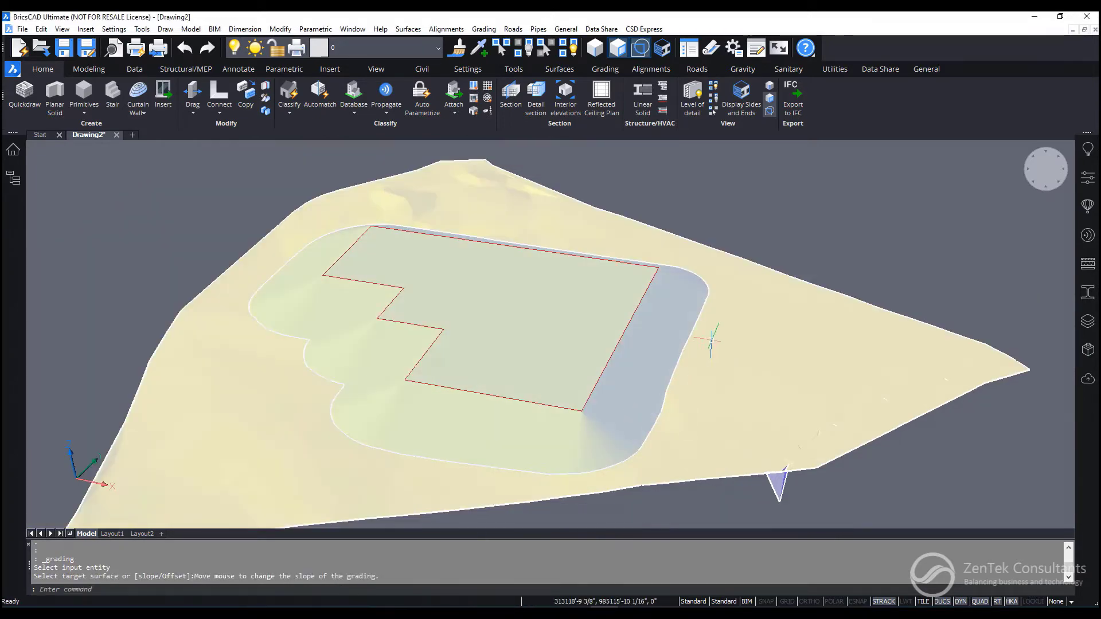
{"action": "middle_click_drag", "start_coordinate": [587, 418], "coordinate": [647, 449], "text": "shift"}
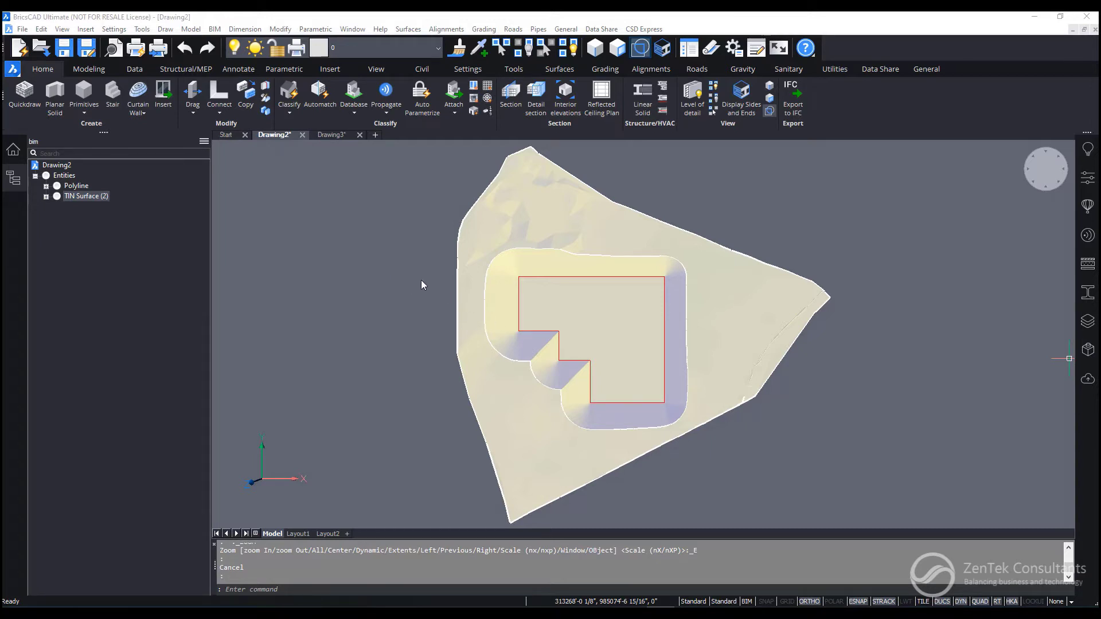
Step: Hide the TIN surfaces so only the building outline polyline is displayed
{"action": "right_click", "coordinate": [90, 195]}
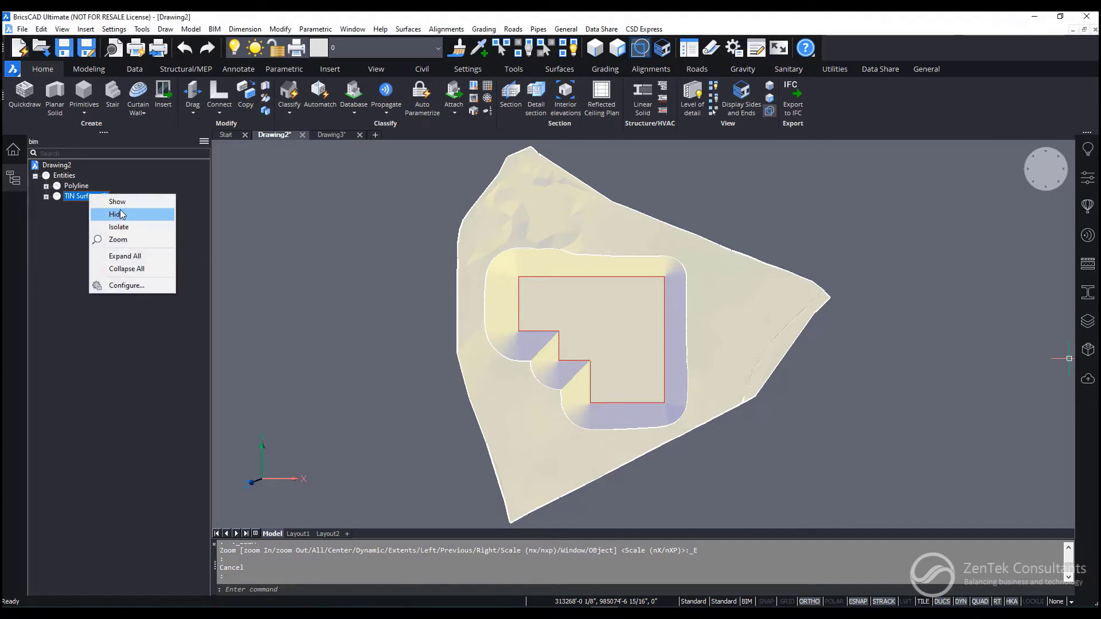
{"action": "left_click", "coordinate": [116, 214]}
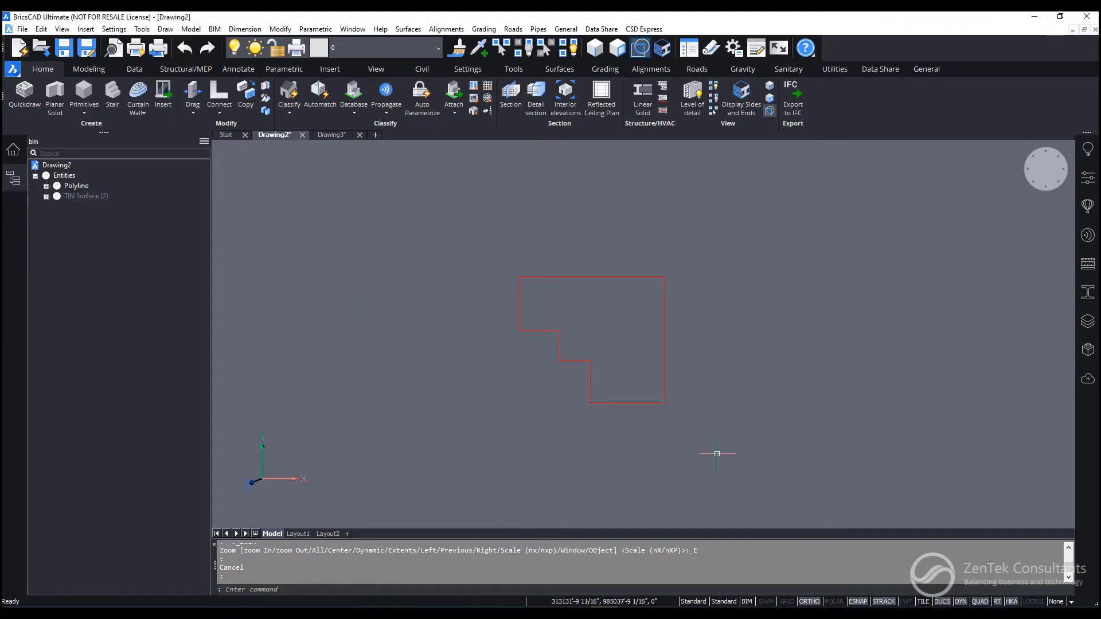
{"action": "mouse_move", "coordinate": [686, 468]}
{"action": "middle_mouse_down", "text": "shift"}
{"action": "mouse_move", "coordinate": [548, 371]}
{"action": "mouse_move", "coordinate": [749, 423]}
{"action": "mouse_move", "coordinate": [755, 365]}
{"action": "mouse_move", "coordinate": [690, 406]}
{"action": "middle_mouse_up", "text": "shift"}
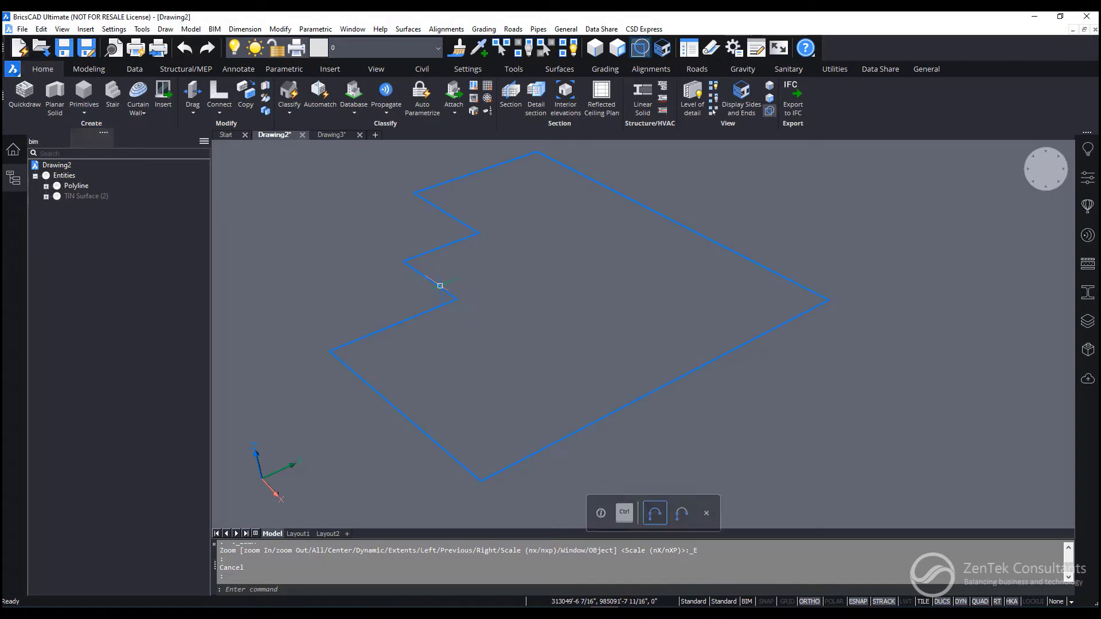
Step: Extrude the building outline polyline into a slab solid with a height of .5
{"action": "left_click", "coordinate": [439, 286]}
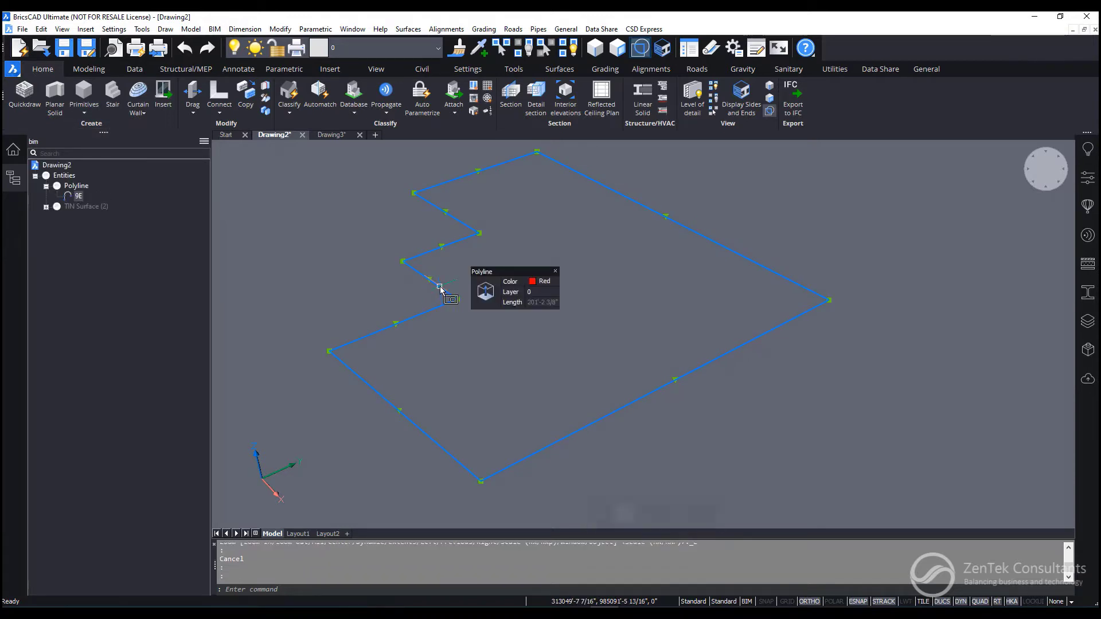
{"action": "left_click", "coordinate": [482, 295]}
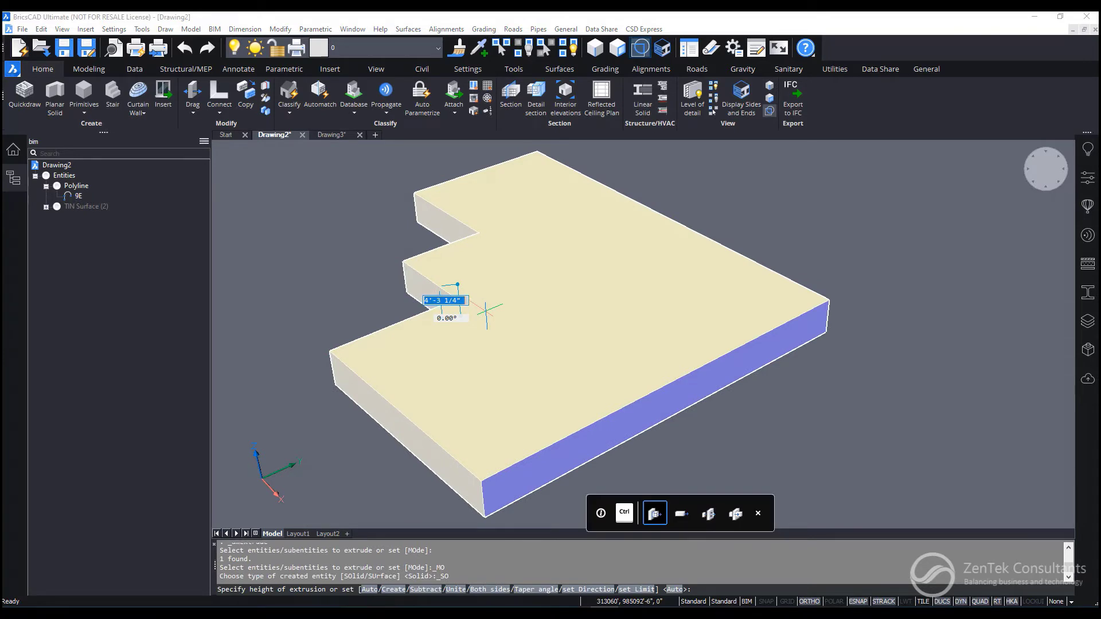
{"action": "type", "text": ".5"}
{"action": "key", "text": "Return"}
{"action": "scroll", "coordinate": [480, 501], "scroll_direction": "up", "scroll_amount": 8}
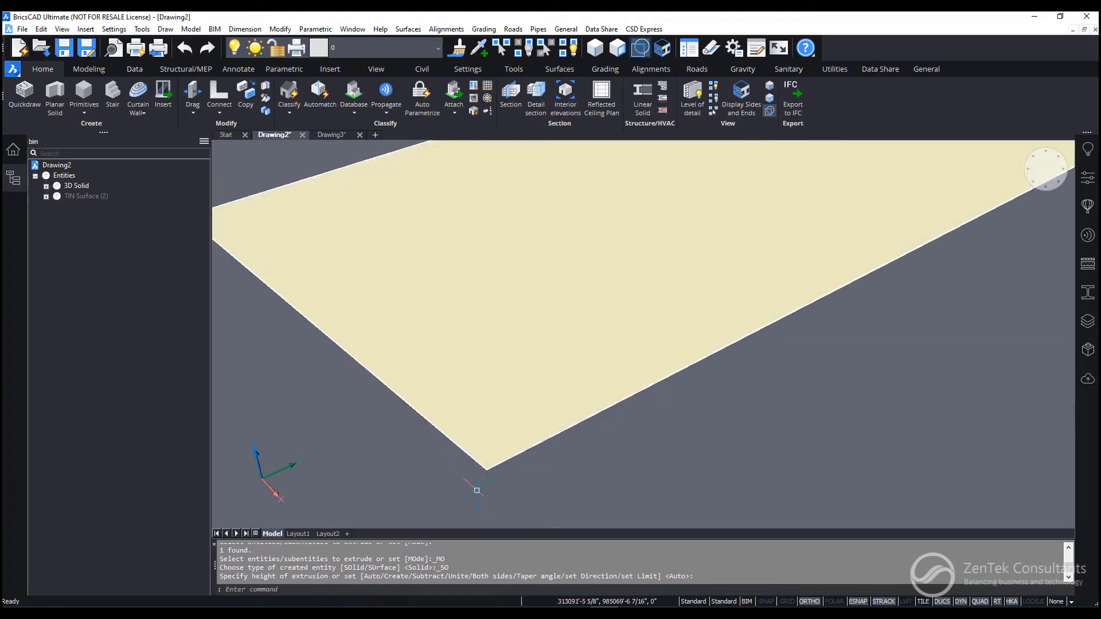
{"action": "scroll", "coordinate": [484, 466], "scroll_direction": "up", "scroll_amount": 3}
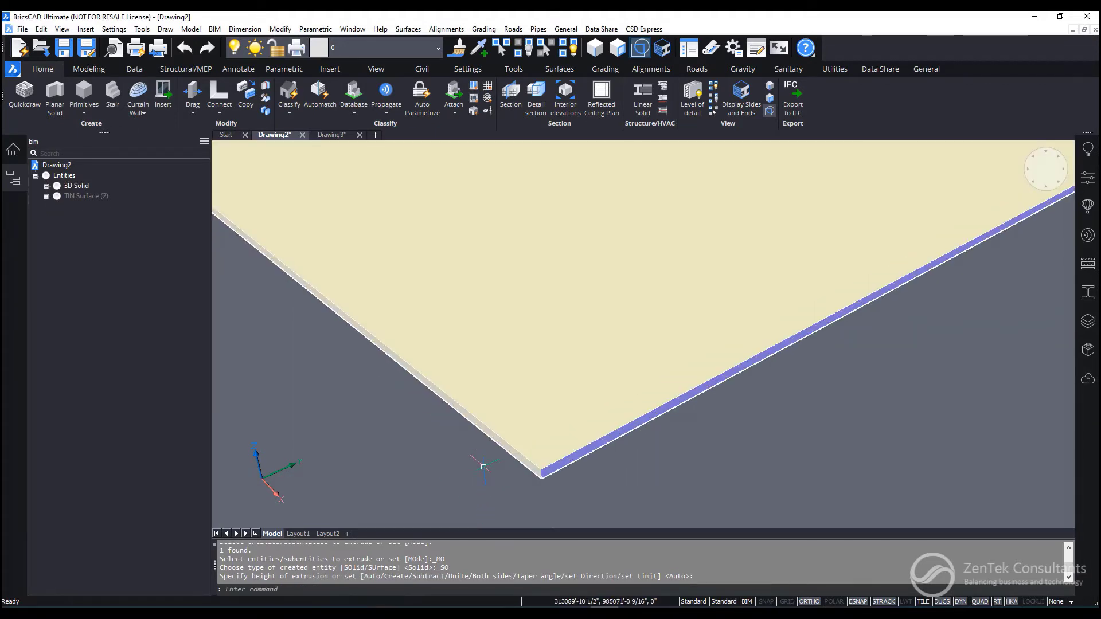
{"action": "scroll", "coordinate": [483, 467], "scroll_direction": "down", "scroll_amount": 10}
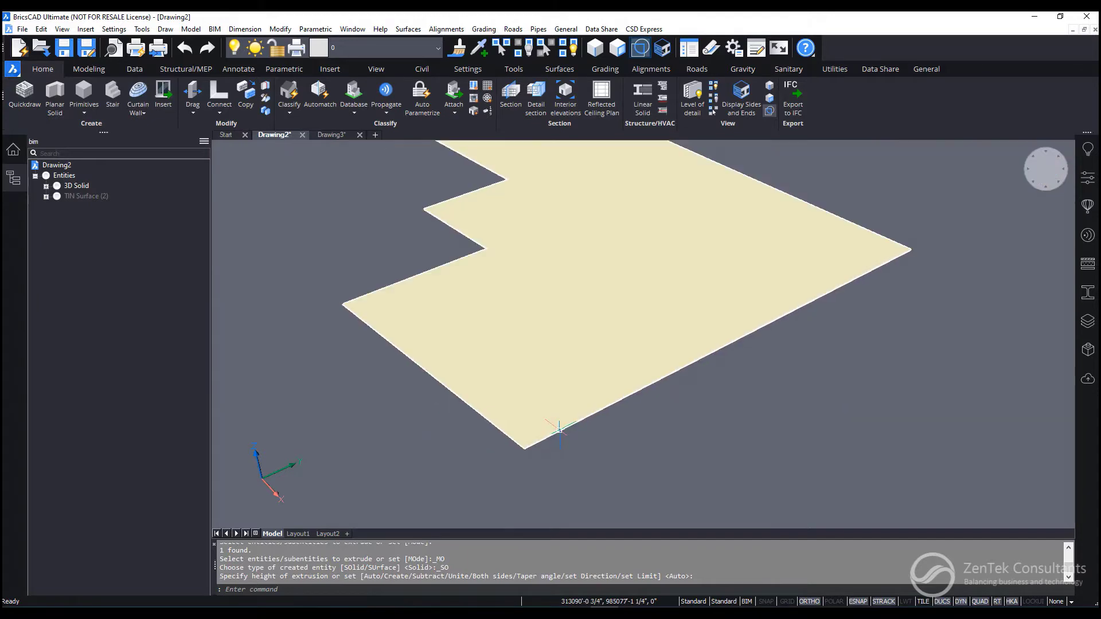
{"action": "middle_click_drag", "start_coordinate": [621, 356], "coordinate": [520, 427]}
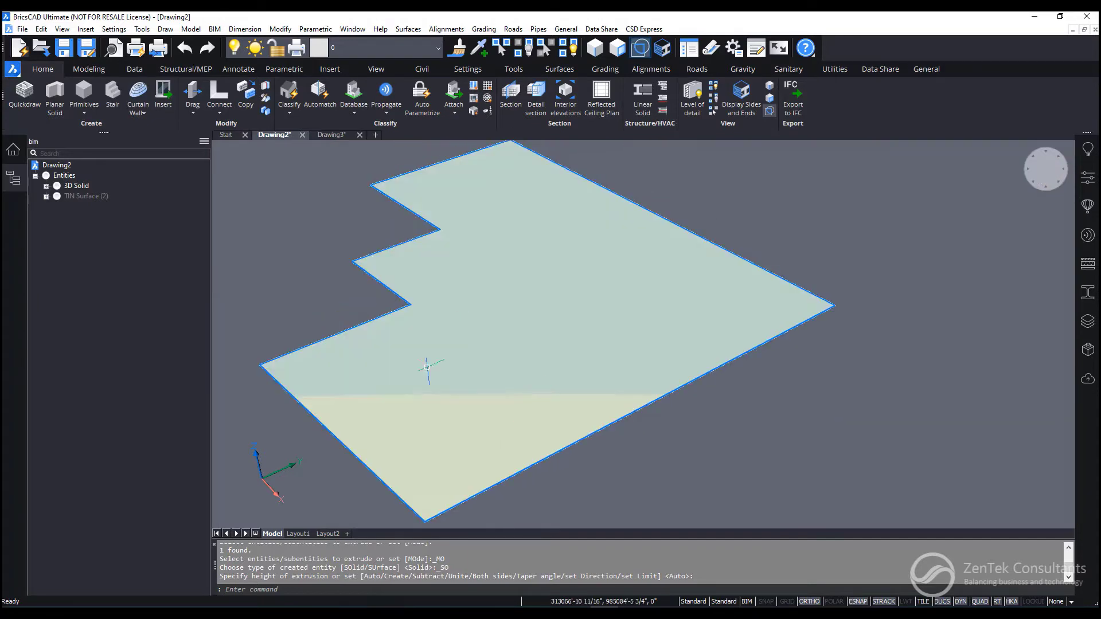
Step: Start a polysolid wall run at the slab's nearest corner and draw the first wall along the adjoining long edge
{"action": "mouse_move", "coordinate": [506, 364]}
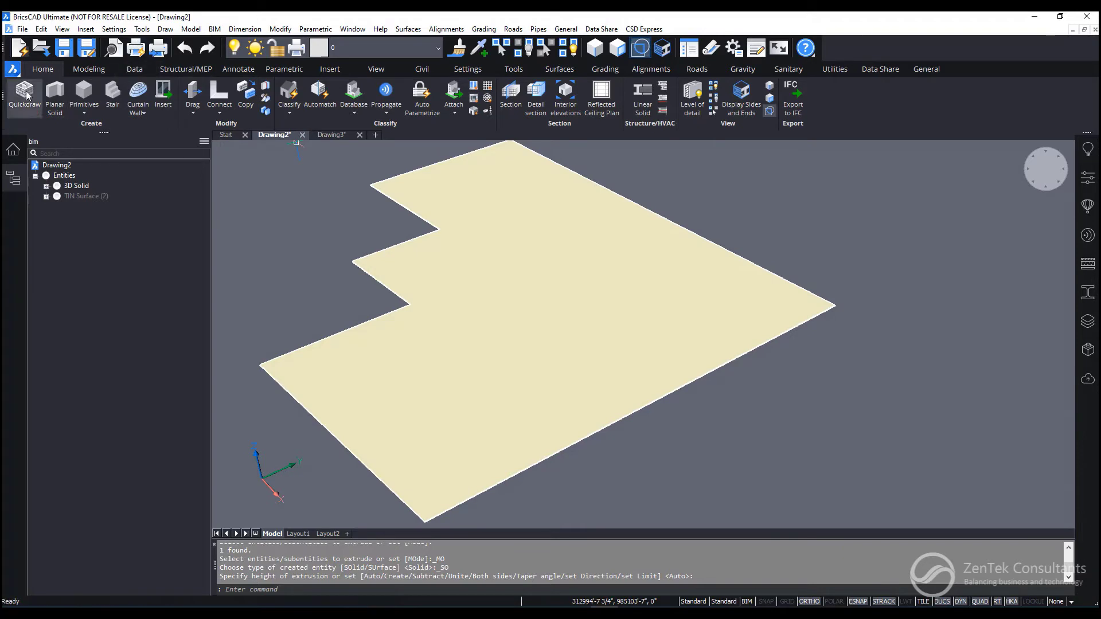
{"action": "left_click", "coordinate": [57, 98]}
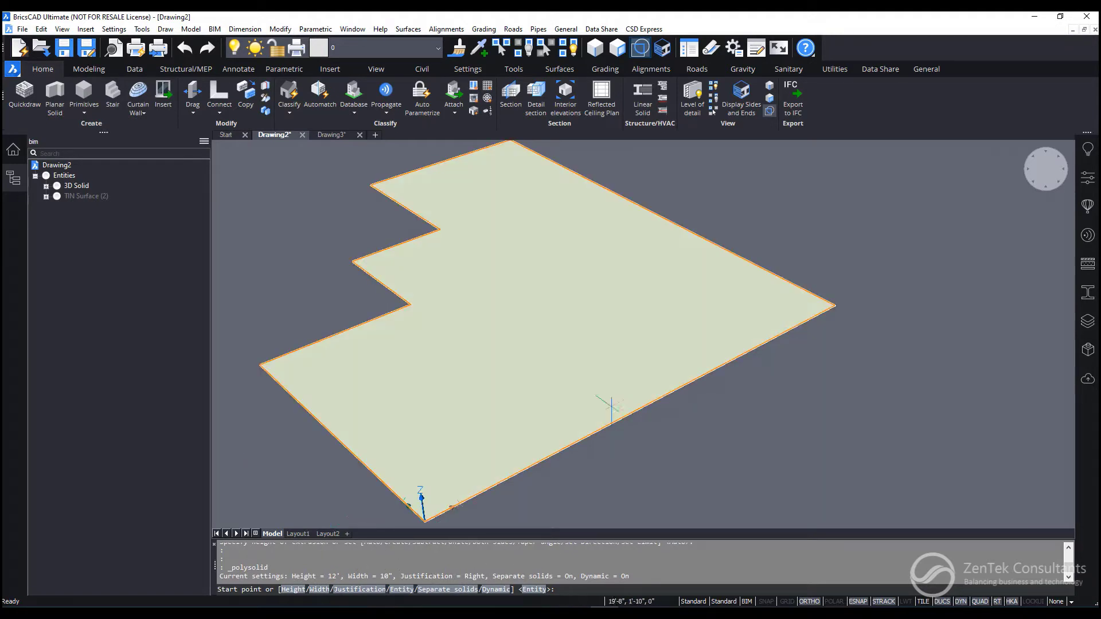
{"action": "middle_click_drag", "start_coordinate": [422, 504], "coordinate": [447, 449]}
{"action": "scroll", "coordinate": [447, 449], "scroll_direction": "up", "scroll_amount": 5}
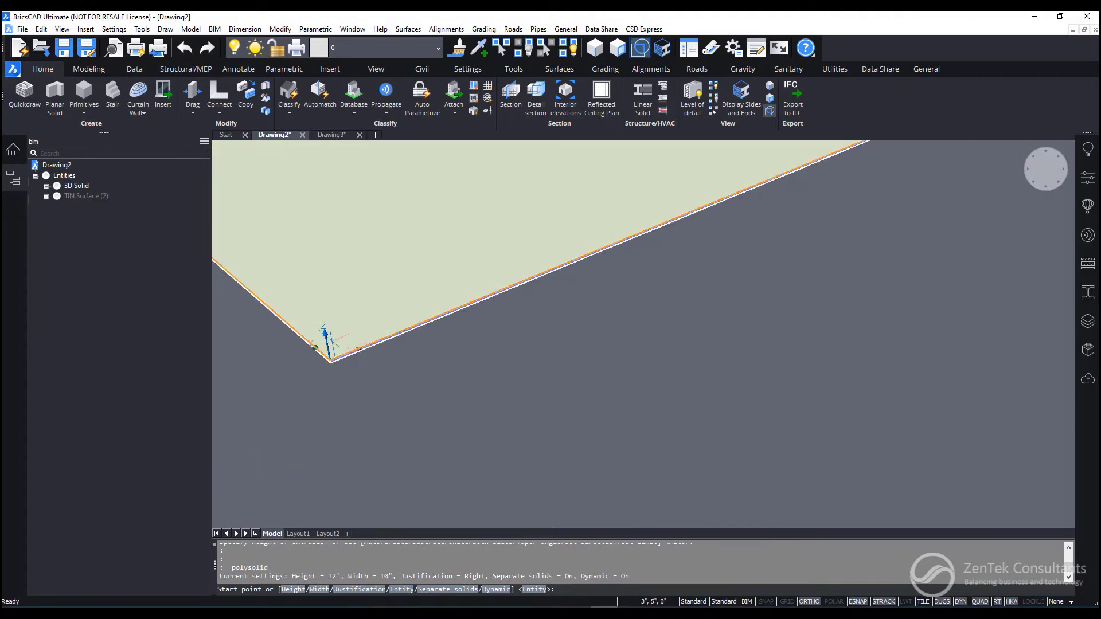
{"action": "left_click", "coordinate": [330, 360]}
{"action": "scroll", "coordinate": [614, 274], "scroll_direction": "down", "scroll_amount": 4}
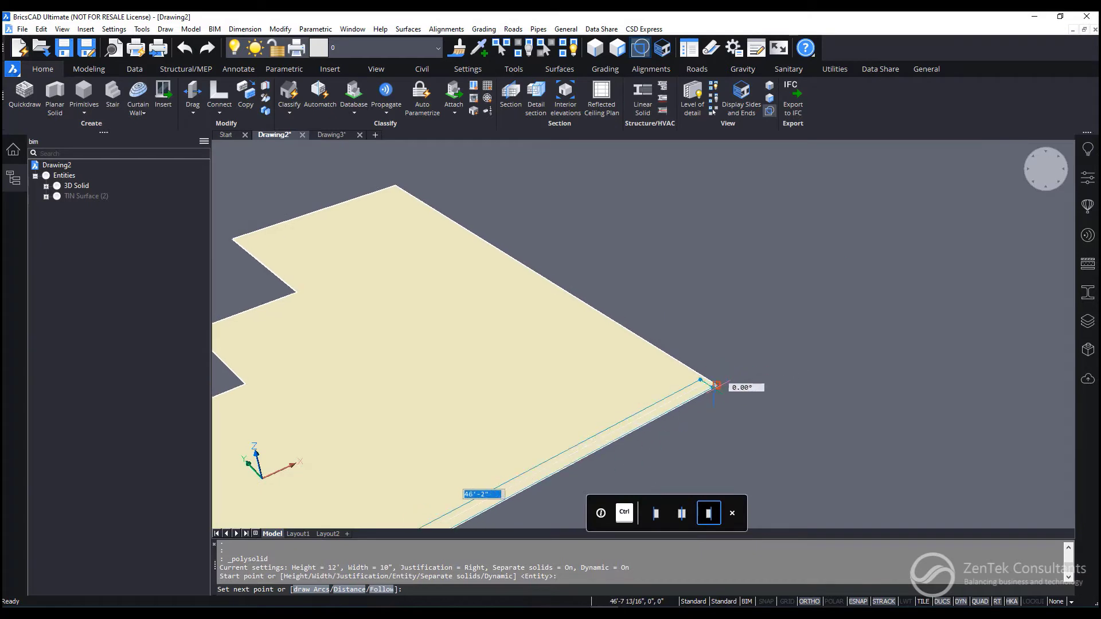
{"action": "left_click", "coordinate": [715, 385]}
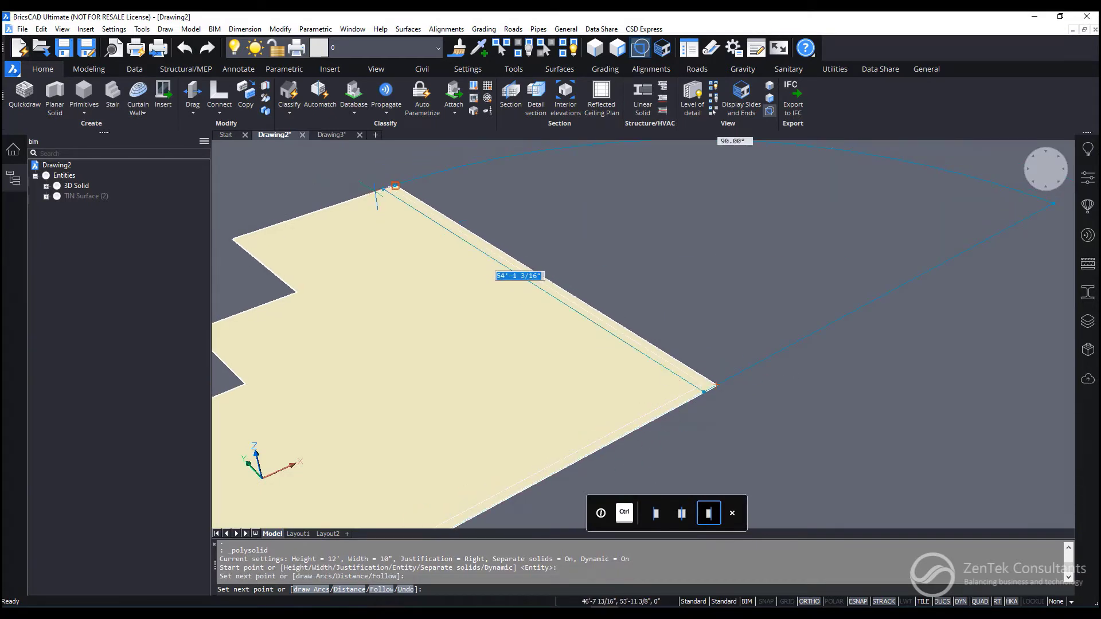
Step: Continue the polysolid wall run corner by corner along the back edge and the stepped side of the slab
{"action": "left_click", "coordinate": [397, 187]}
{"action": "left_click", "coordinate": [232, 240]}
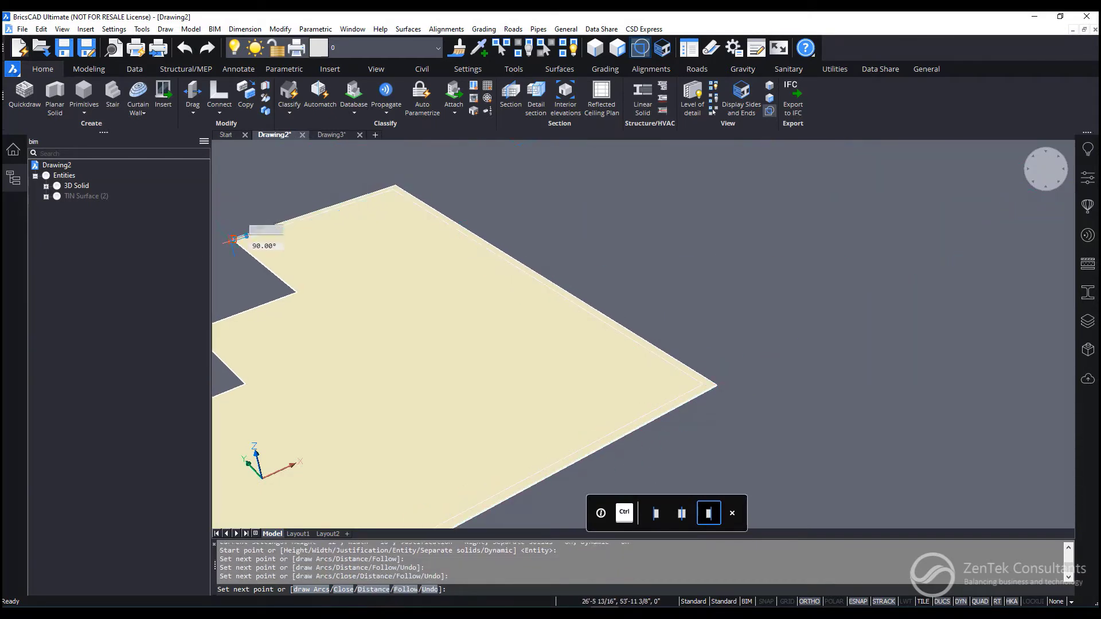
{"action": "left_click", "coordinate": [296, 291]}
{"action": "middle_click_drag", "start_coordinate": [275, 318], "coordinate": [590, 263]}
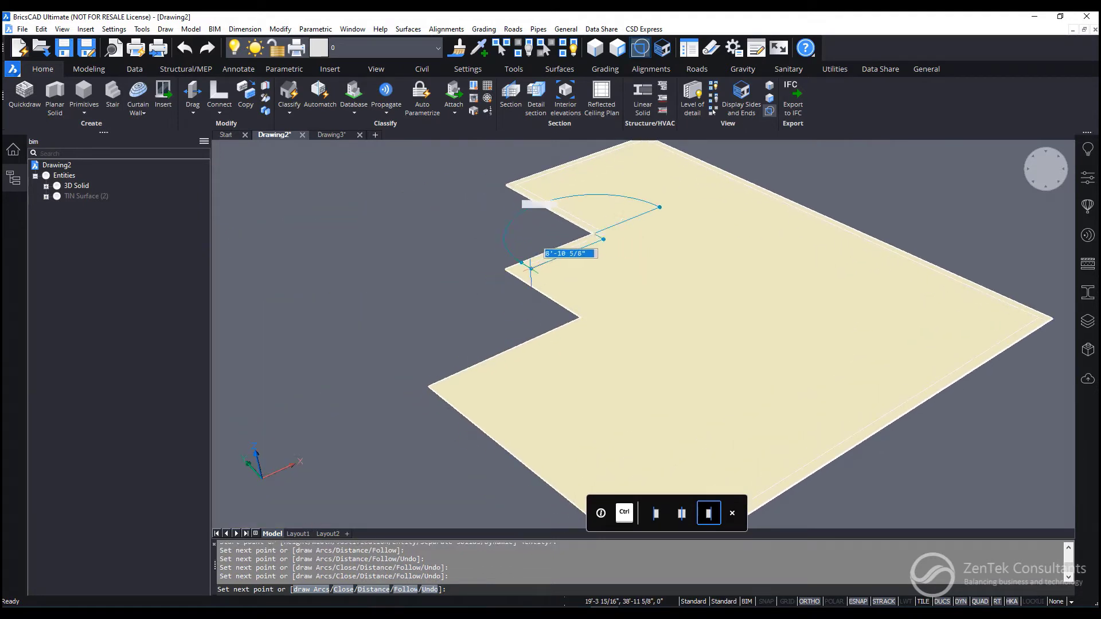
{"action": "left_click", "coordinate": [506, 268]}
{"action": "left_click", "coordinate": [579, 317]}
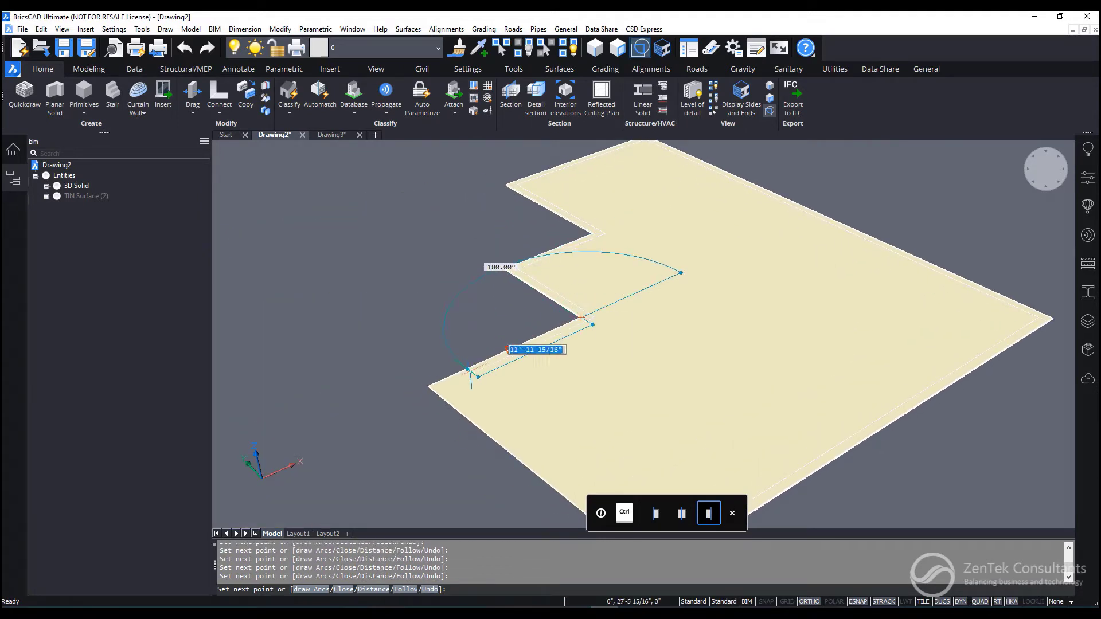
{"action": "left_click", "coordinate": [430, 388]}
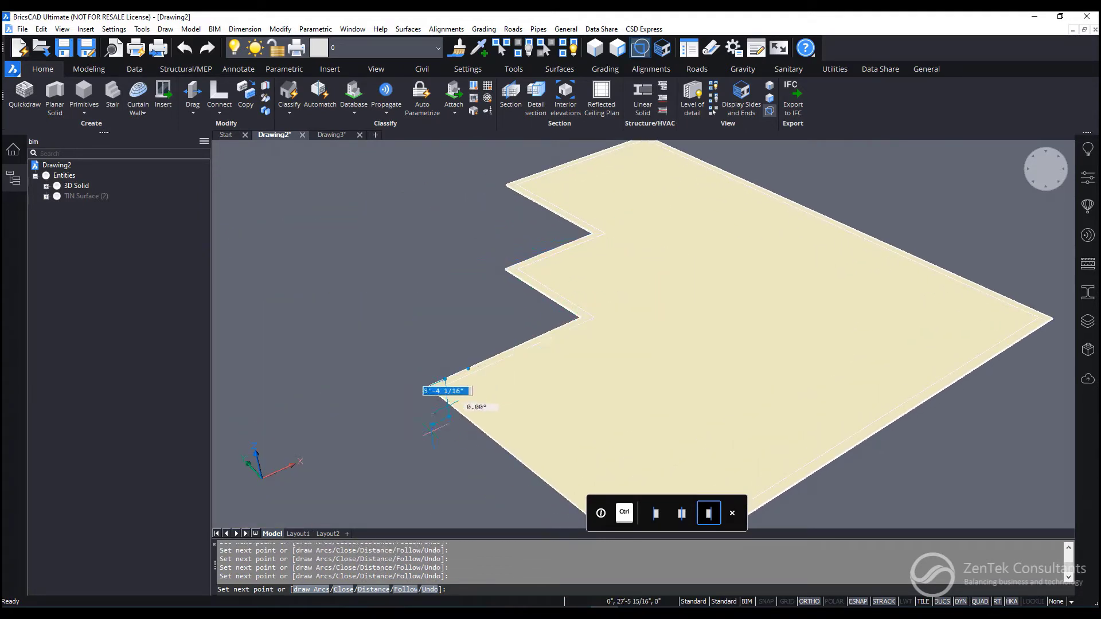
Step: Close the polysolid wall loop at its start point and set the wall height to 10'
{"action": "left_click", "coordinate": [347, 591]}
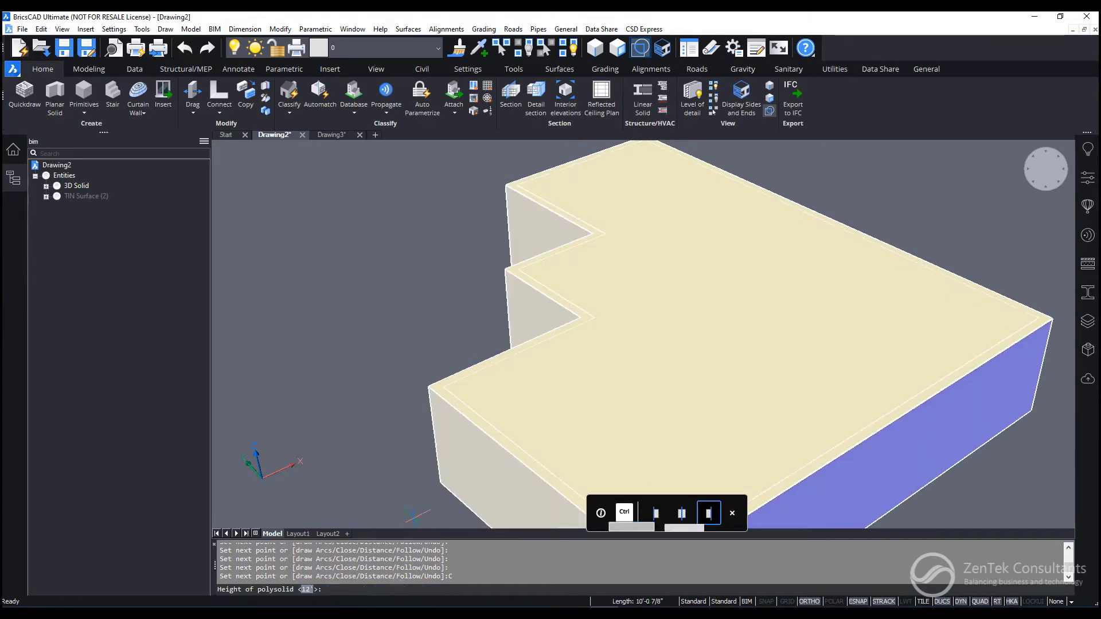
{"action": "scroll", "coordinate": [479, 362], "scroll_direction": "down", "scroll_amount": 5}
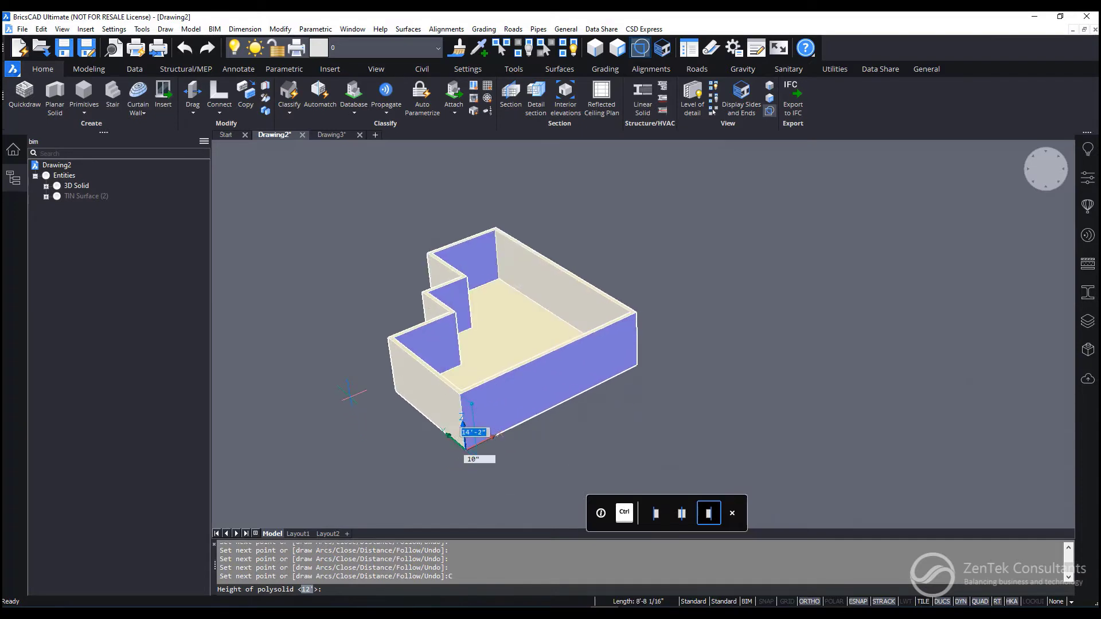
{"action": "type", "text": "10"}
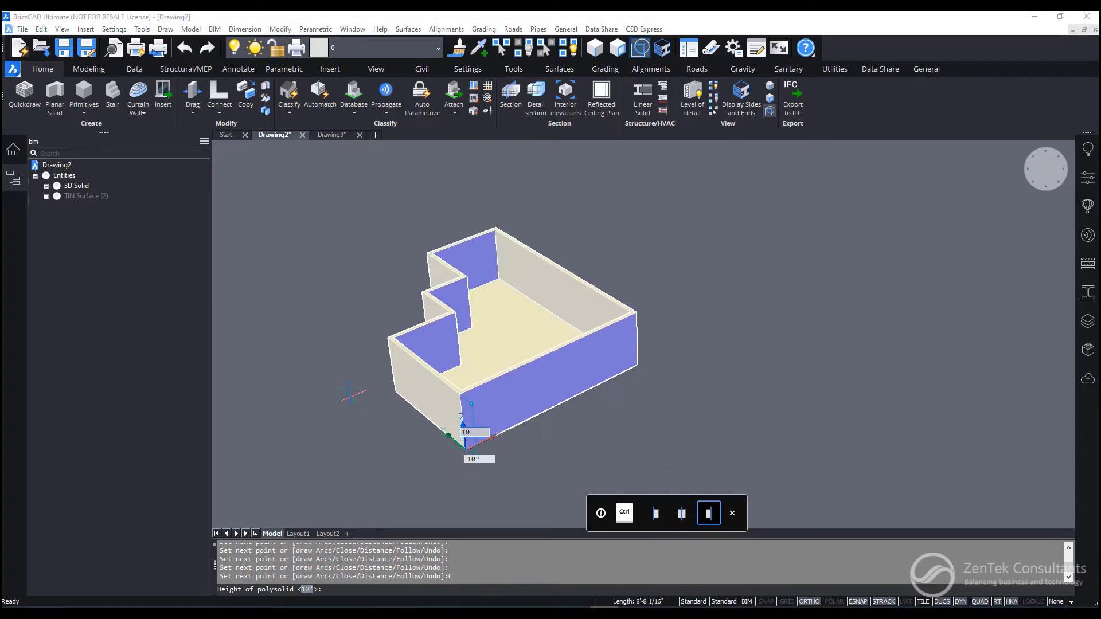
{"action": "key", "text": "Return"}
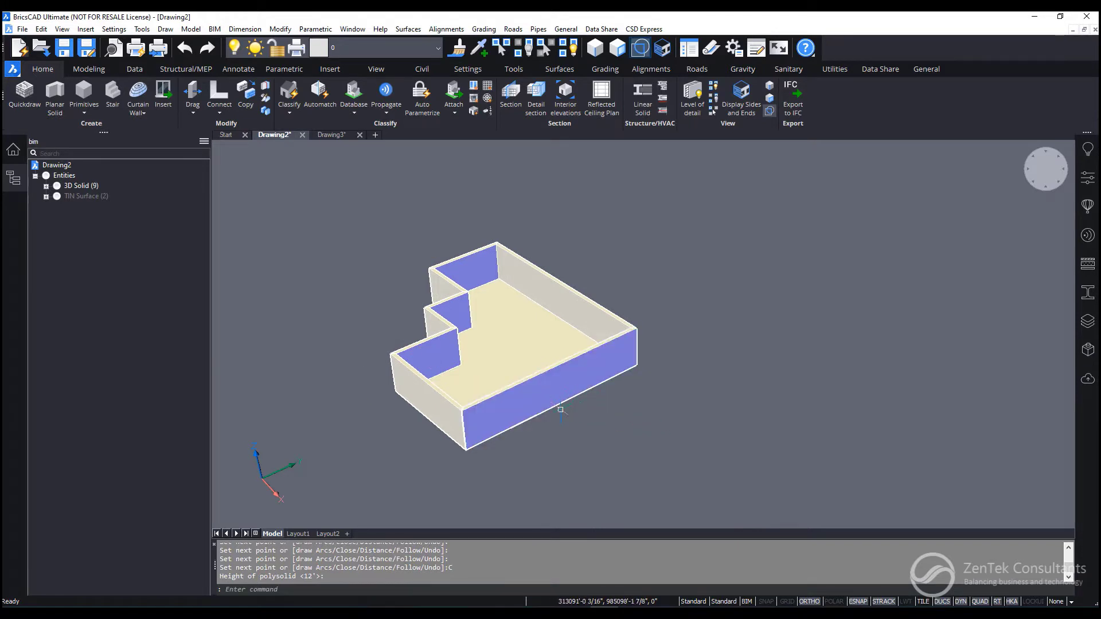
Step: Quickdraw a 14' by 14' room in the back corner where the two long exterior walls meet
{"action": "middle_click_drag", "start_coordinate": [506, 449], "coordinate": [766, 462]}
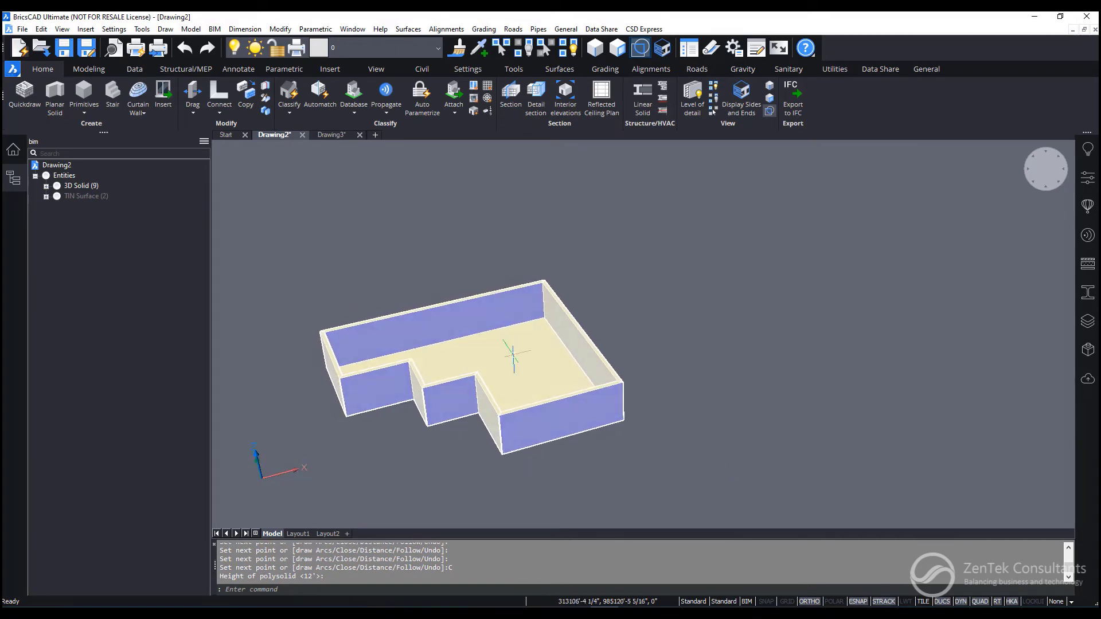
{"action": "scroll", "coordinate": [513, 356], "scroll_direction": "up", "scroll_amount": 6}
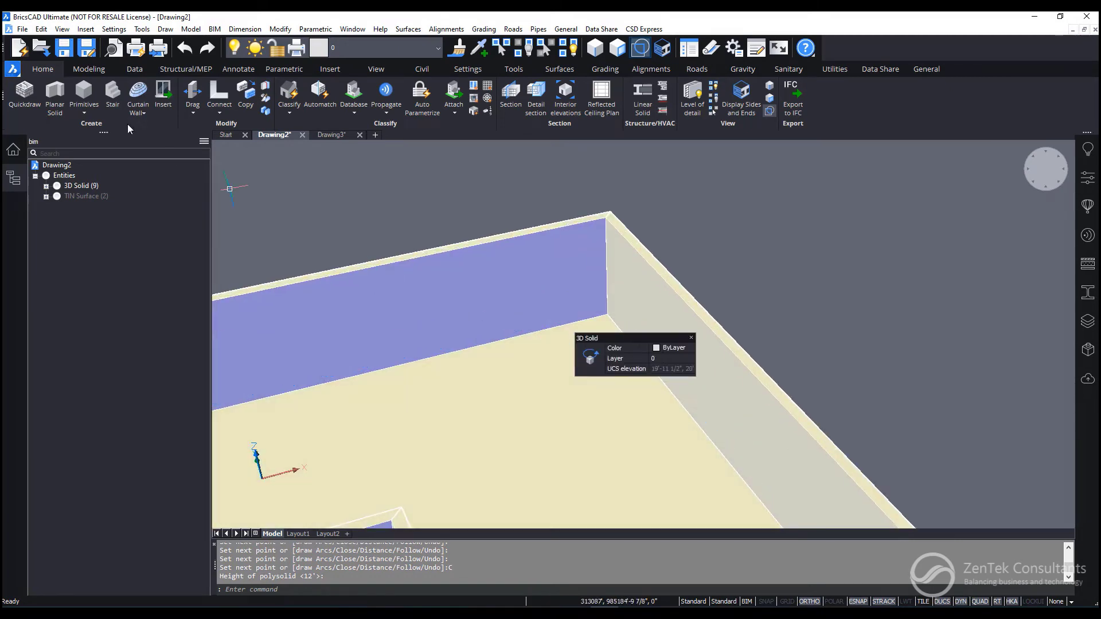
{"action": "left_click", "coordinate": [30, 105]}
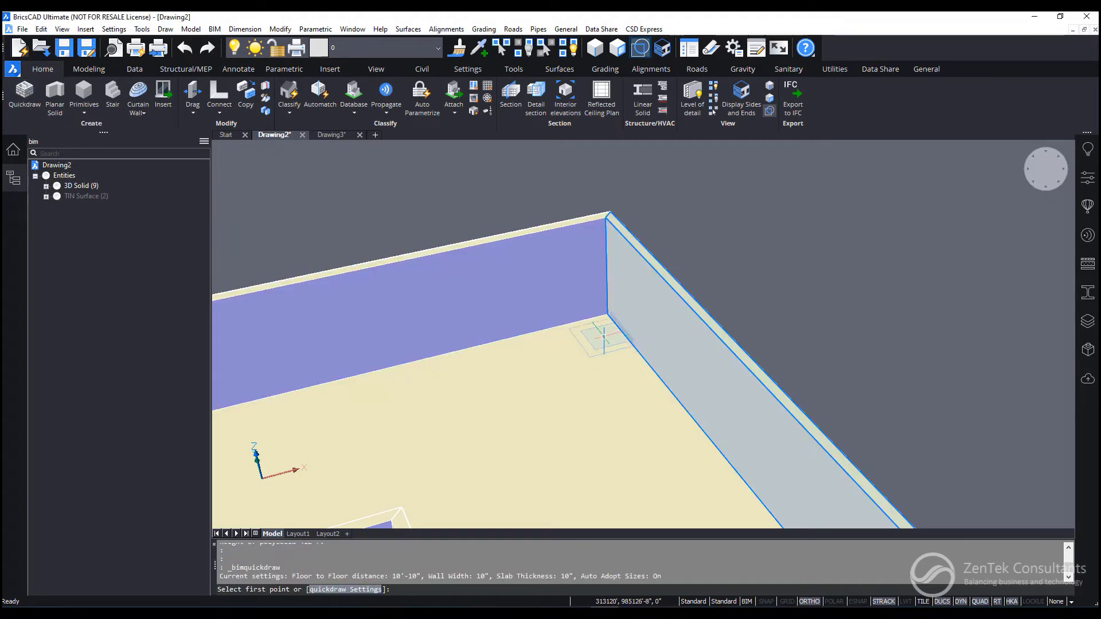
{"action": "scroll", "coordinate": [602, 336], "scroll_direction": "up", "scroll_amount": 3}
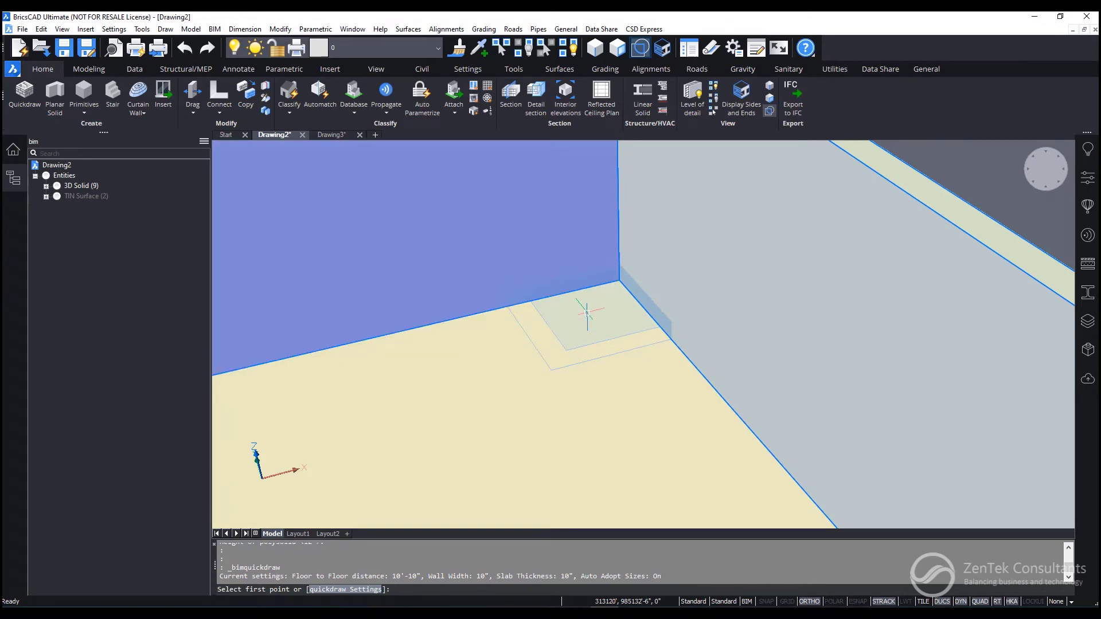
{"action": "left_click", "coordinate": [586, 313]}
{"action": "scroll", "coordinate": [507, 425], "scroll_direction": "down", "scroll_amount": 4}
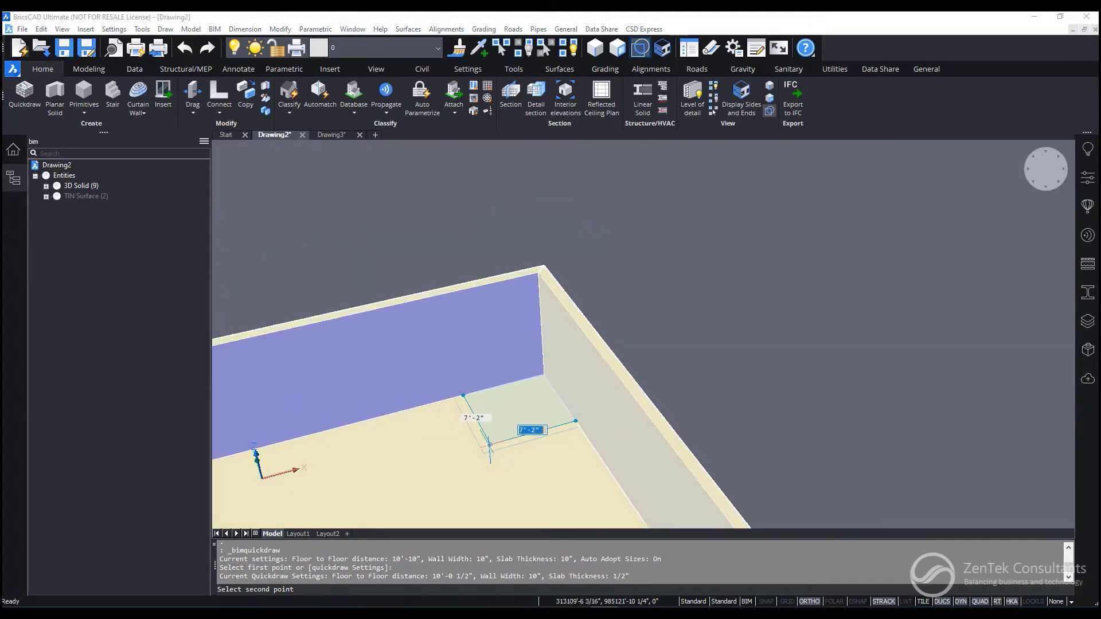
{"action": "middle_click_drag", "start_coordinate": [523, 411], "coordinate": [643, 253]}
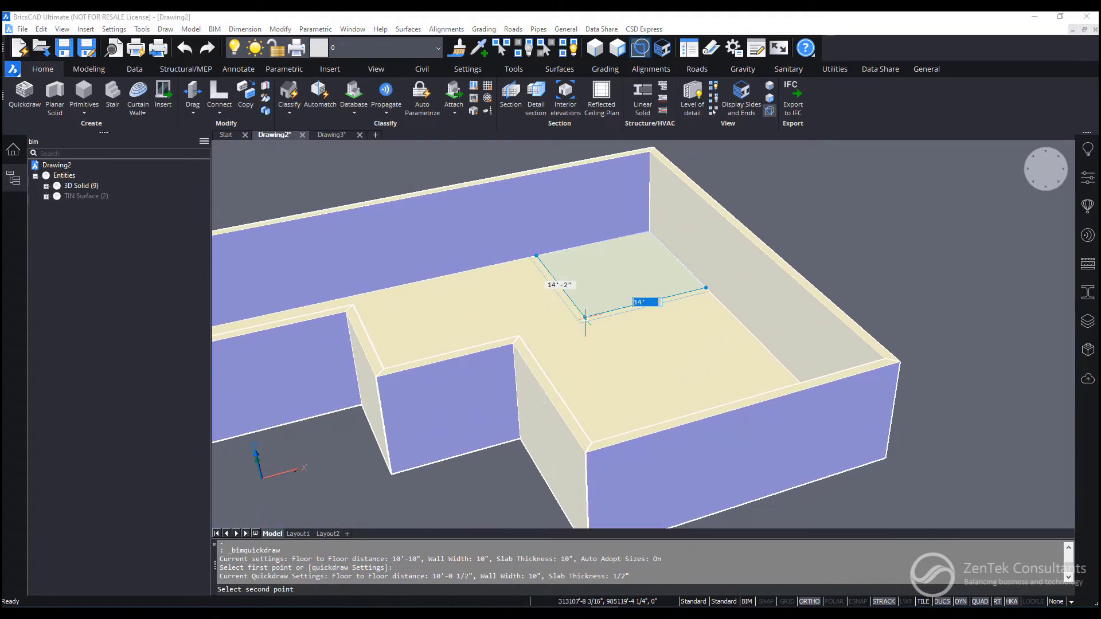
{"action": "key", "text": "Tab"}
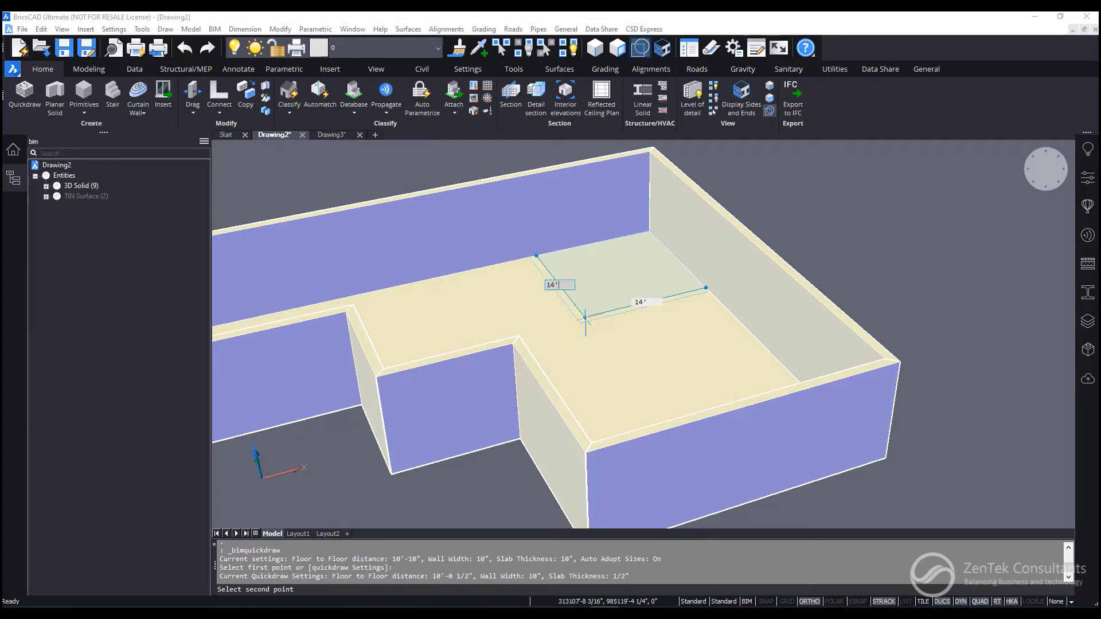
{"action": "key", "text": "Tab"}
{"action": "key", "text": "Return"}
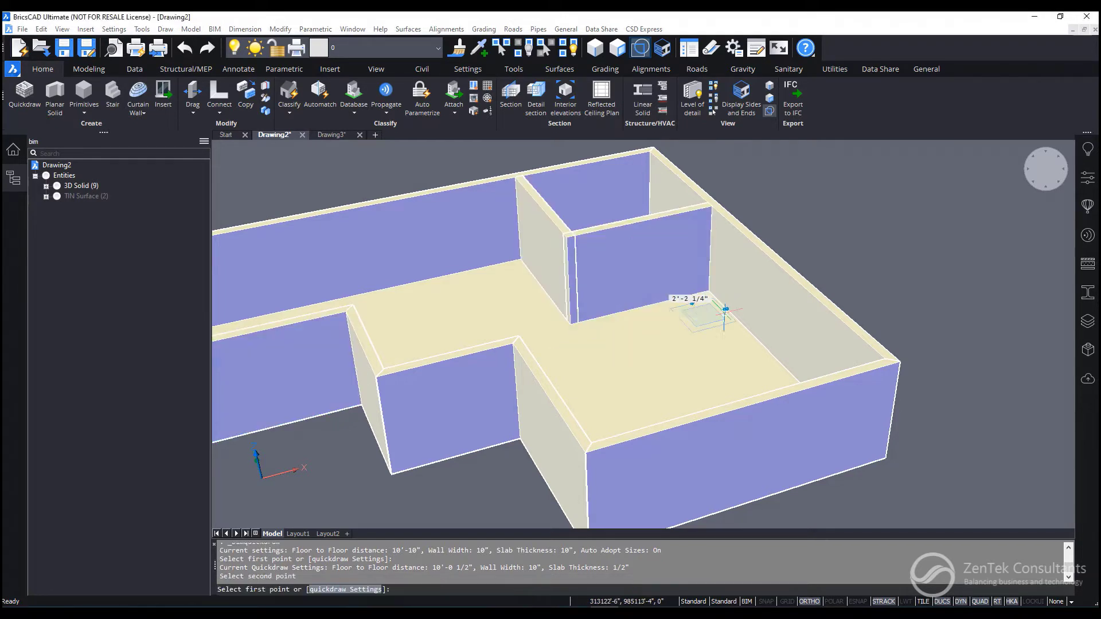
Step: Quickdraw a second room of about 12' by 12' beside the corner room, along the same exterior side wall
{"action": "scroll", "coordinate": [704, 300], "scroll_direction": "up", "scroll_amount": 5}
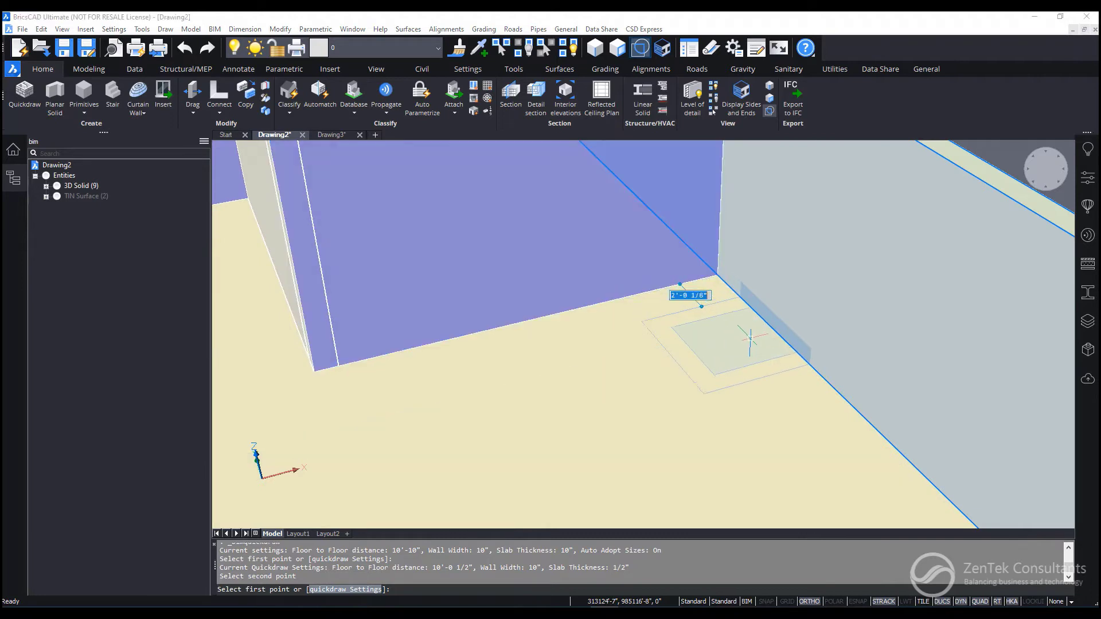
{"action": "scroll", "coordinate": [778, 364], "scroll_direction": "down", "scroll_amount": 2}
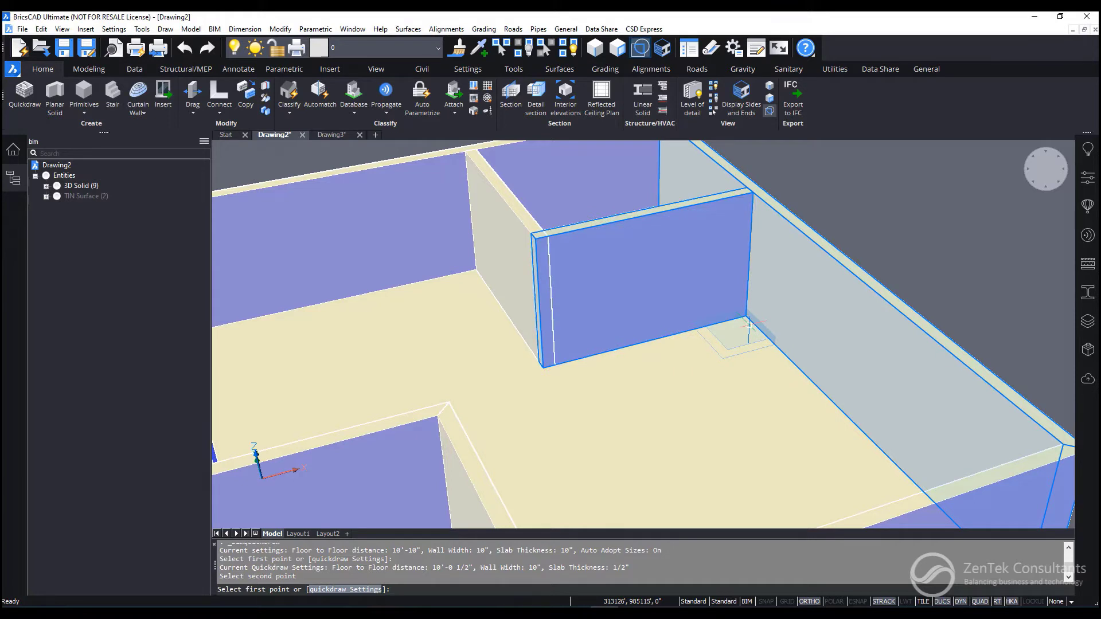
{"action": "left_click", "coordinate": [749, 326]}
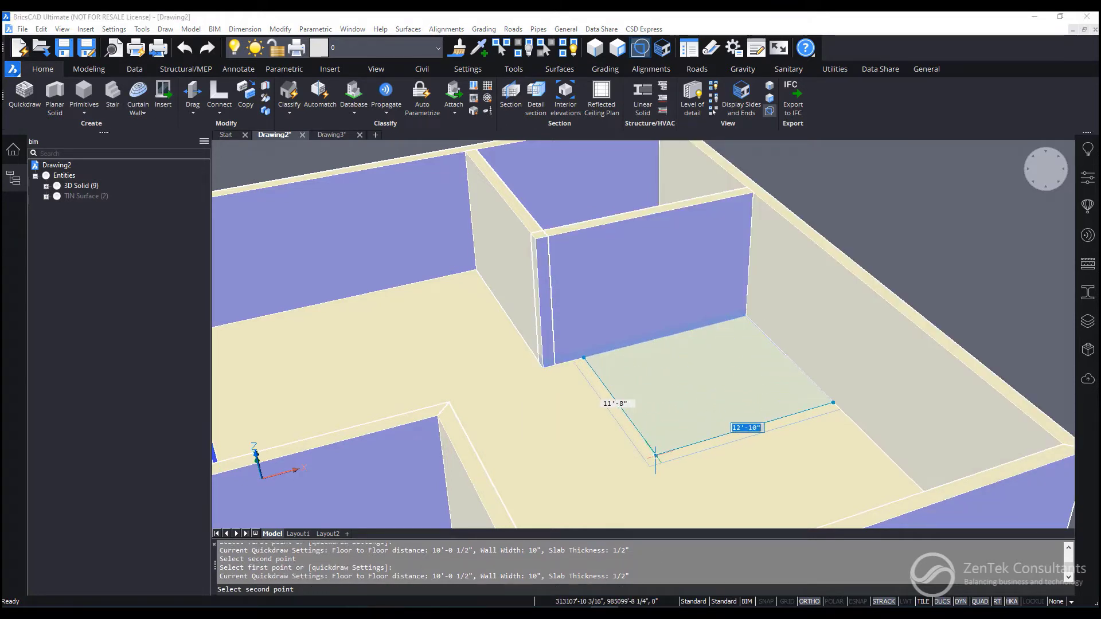
{"action": "left_click", "coordinate": [666, 461]}
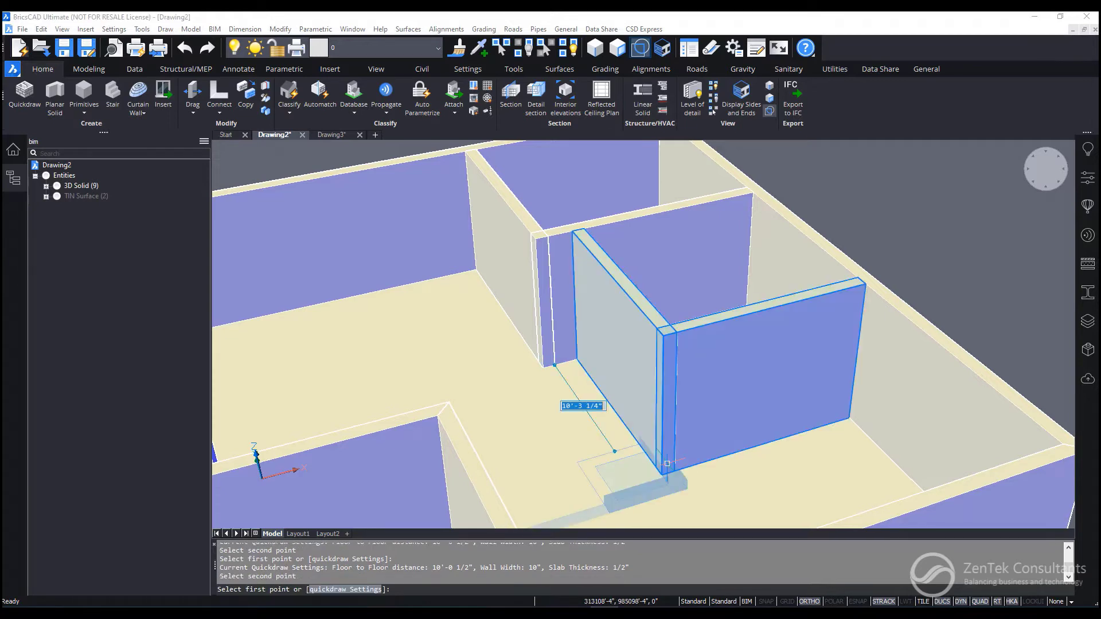
Step: Quickdraw a third room against the back exterior wall, starting at the corner room's partition wall
{"action": "scroll", "coordinate": [574, 356], "scroll_direction": "down", "scroll_amount": 3}
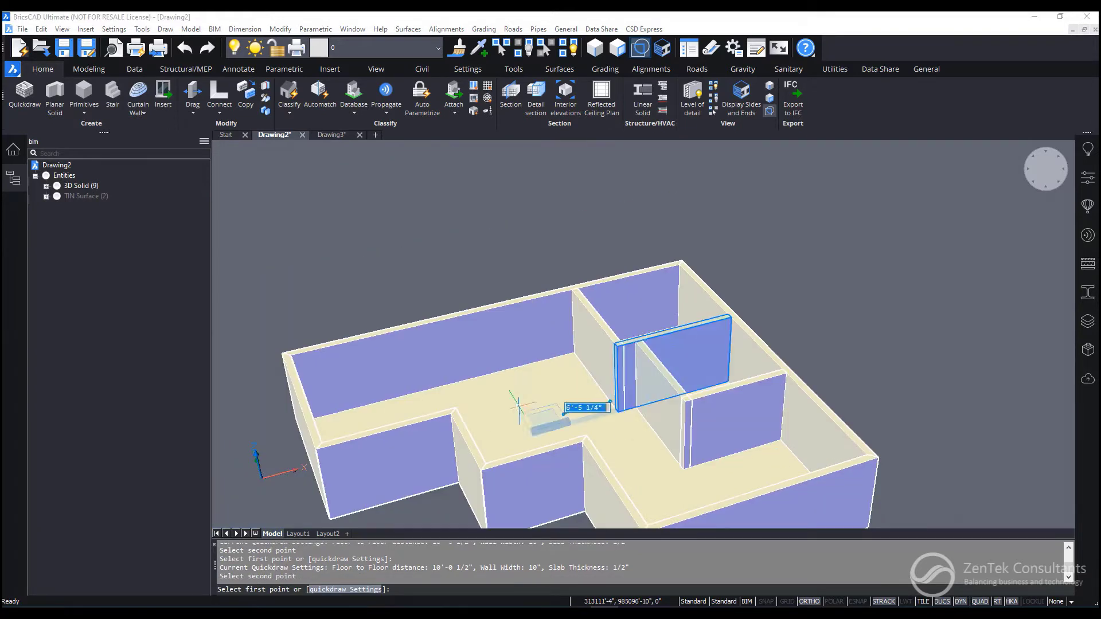
{"action": "left_click", "coordinate": [575, 357]}
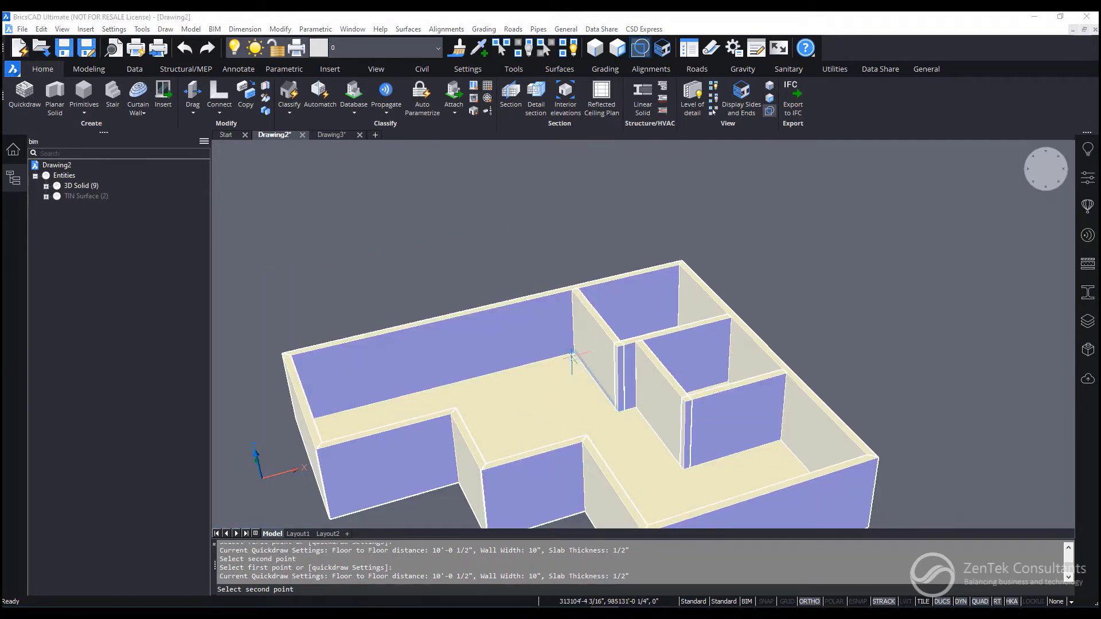
{"action": "left_click", "coordinate": [481, 414]}
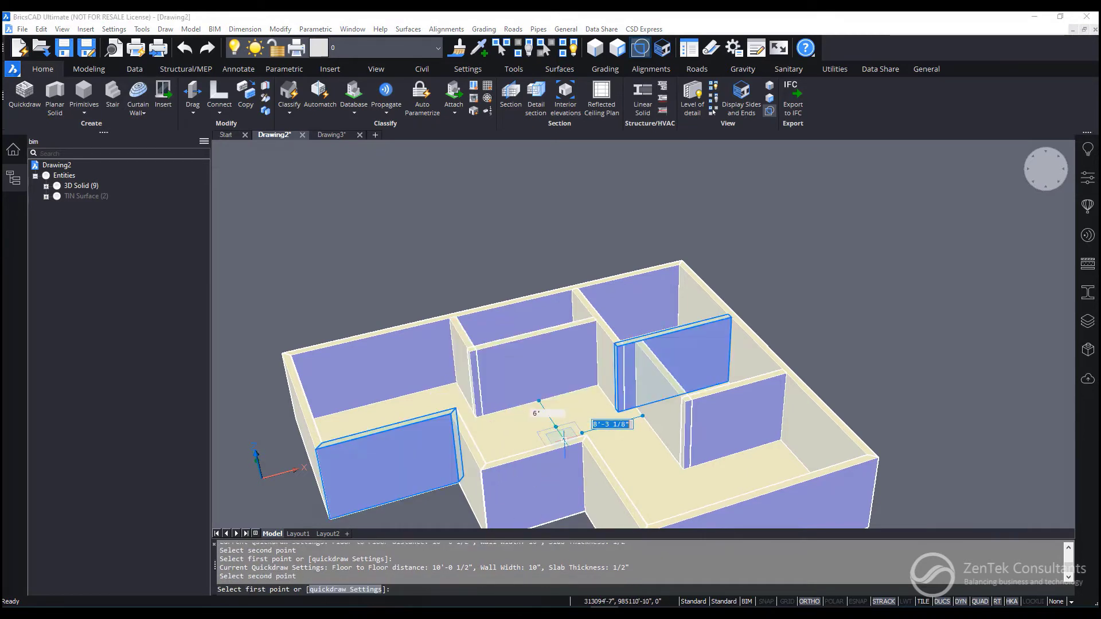
Step: Quickdraw a rectangle from the third room's free front corner into the room to notch its walls inward, and end Quickdraw
{"action": "mouse_move", "coordinate": [571, 436]}
{"action": "middle_mouse_down"}
{"action": "mouse_move", "coordinate": [656, 438]}
{"action": "mouse_move", "coordinate": [575, 428]}
{"action": "middle_mouse_up"}
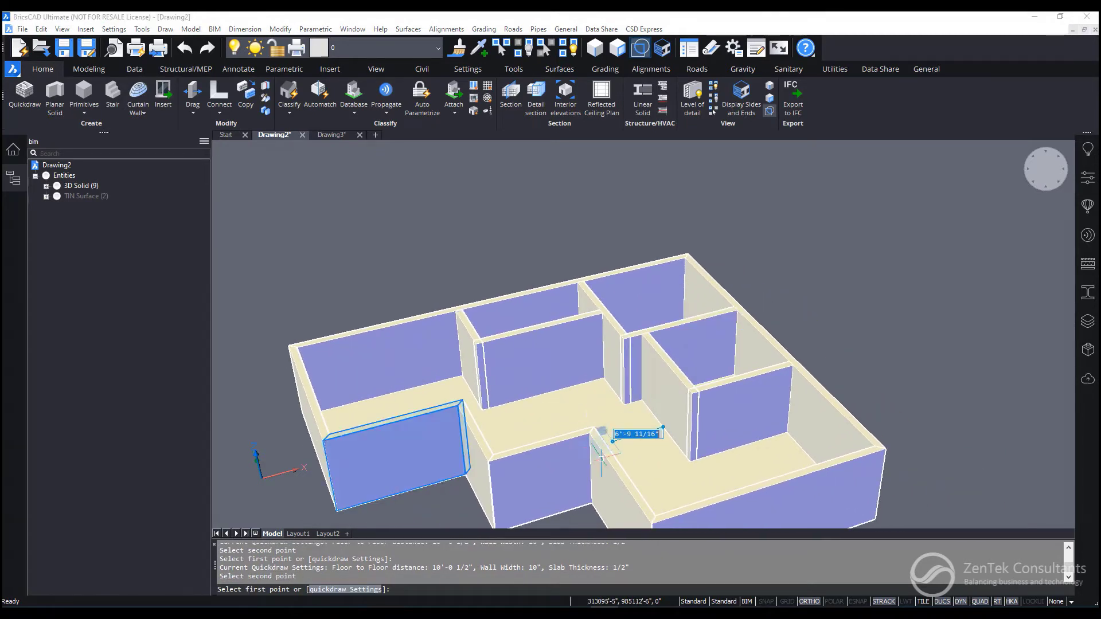
{"action": "scroll", "coordinate": [494, 405], "scroll_direction": "up", "scroll_amount": 2}
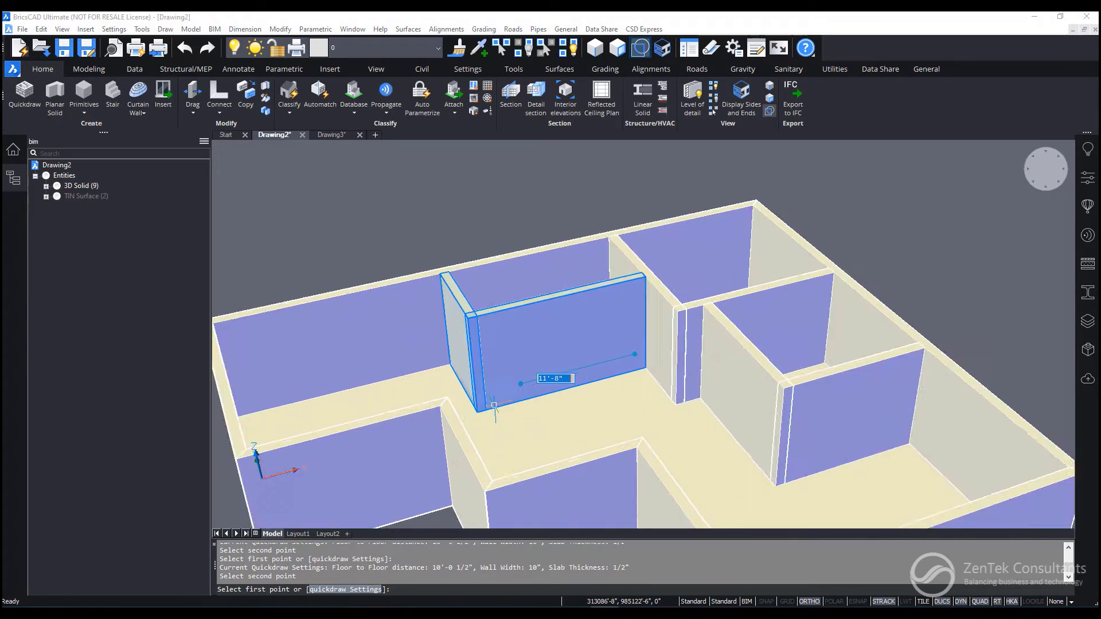
{"action": "scroll", "coordinate": [494, 404], "scroll_direction": "up", "scroll_amount": 1}
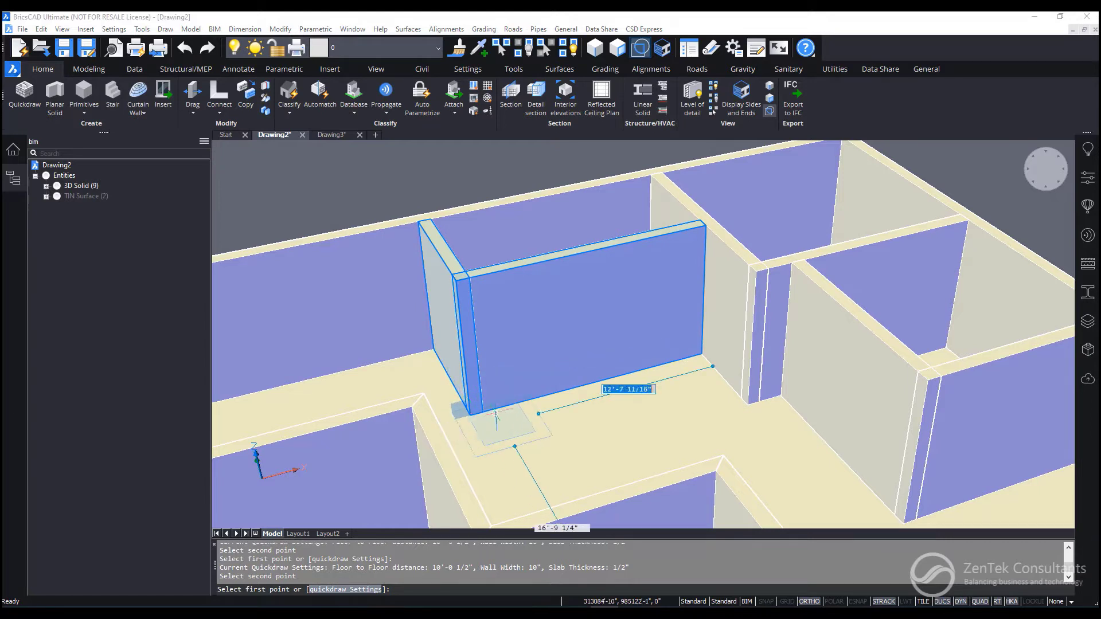
{"action": "left_click", "coordinate": [509, 404]}
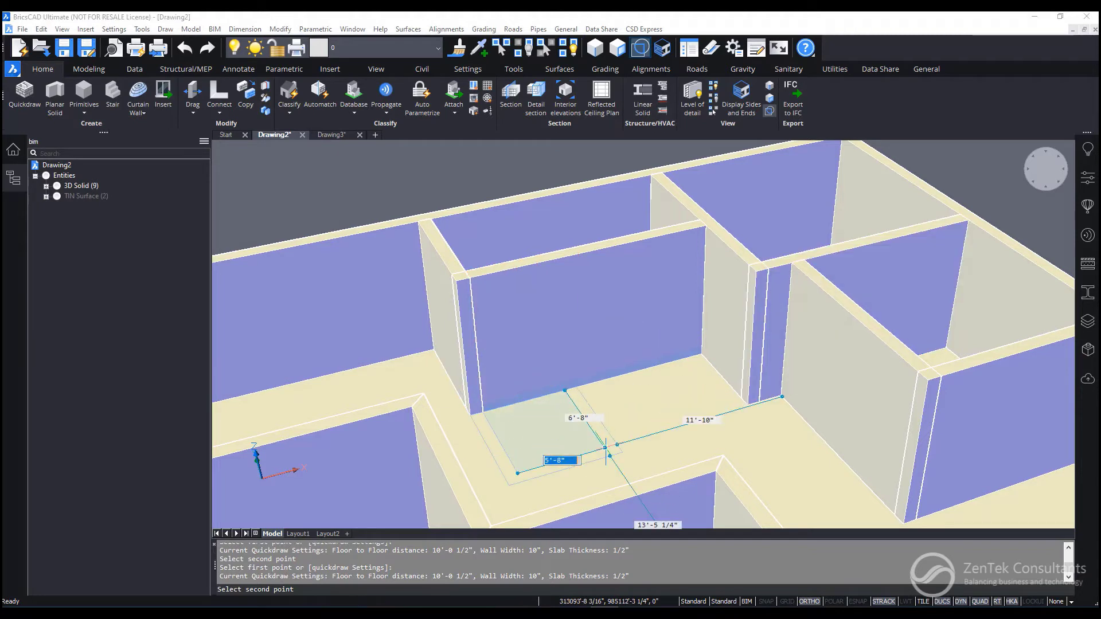
{"action": "left_click", "coordinate": [541, 338]}
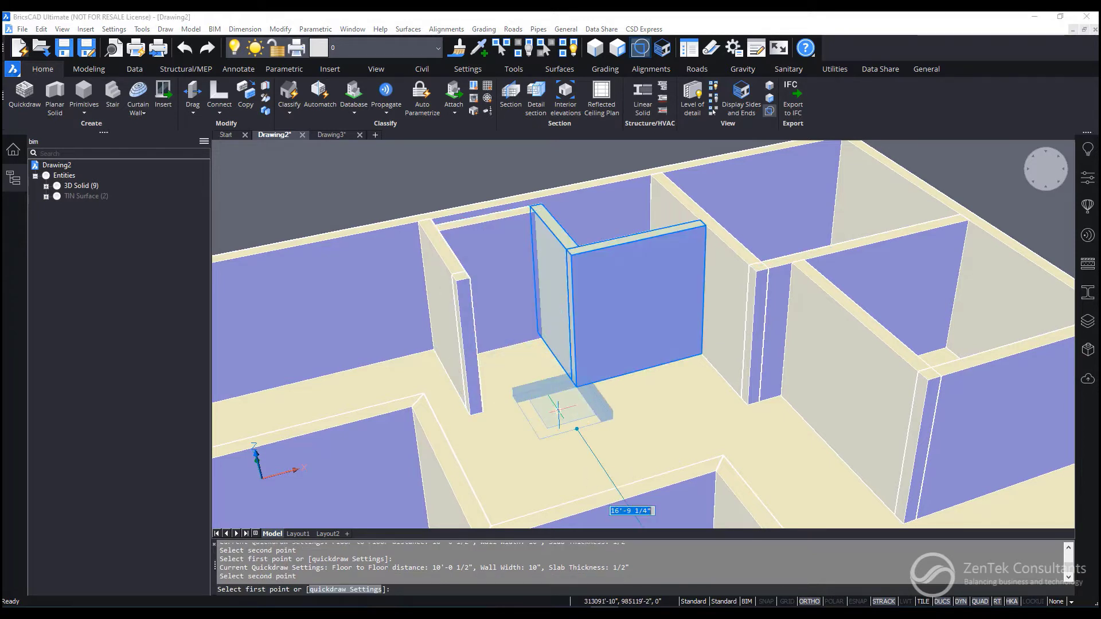
{"action": "key", "text": "Escape"}
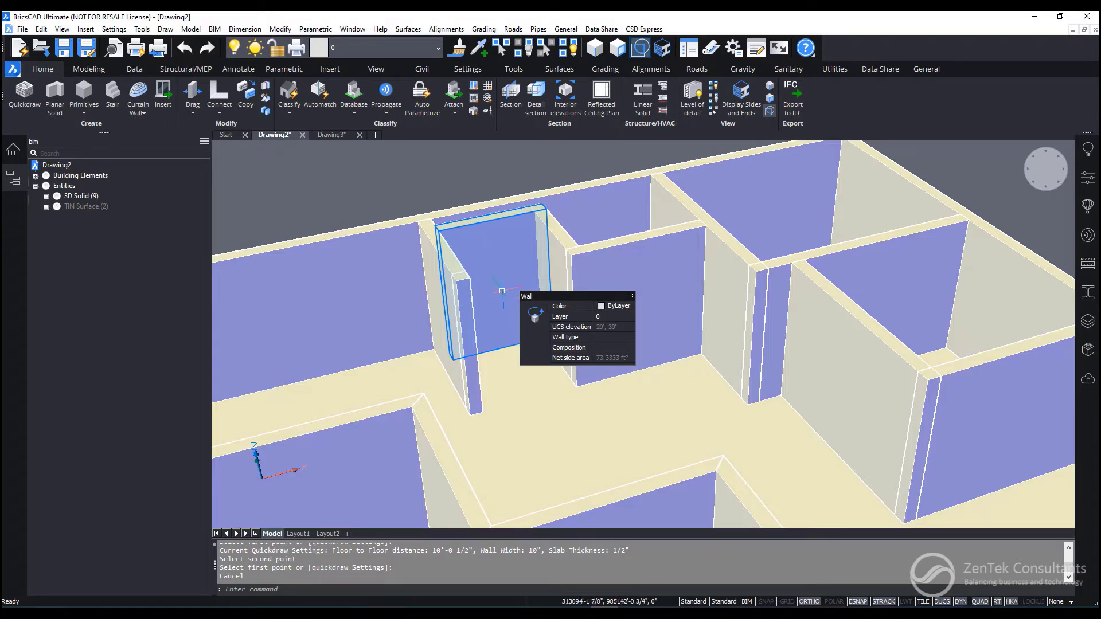
{"action": "scroll", "coordinate": [653, 413], "scroll_direction": "down", "scroll_amount": 3}
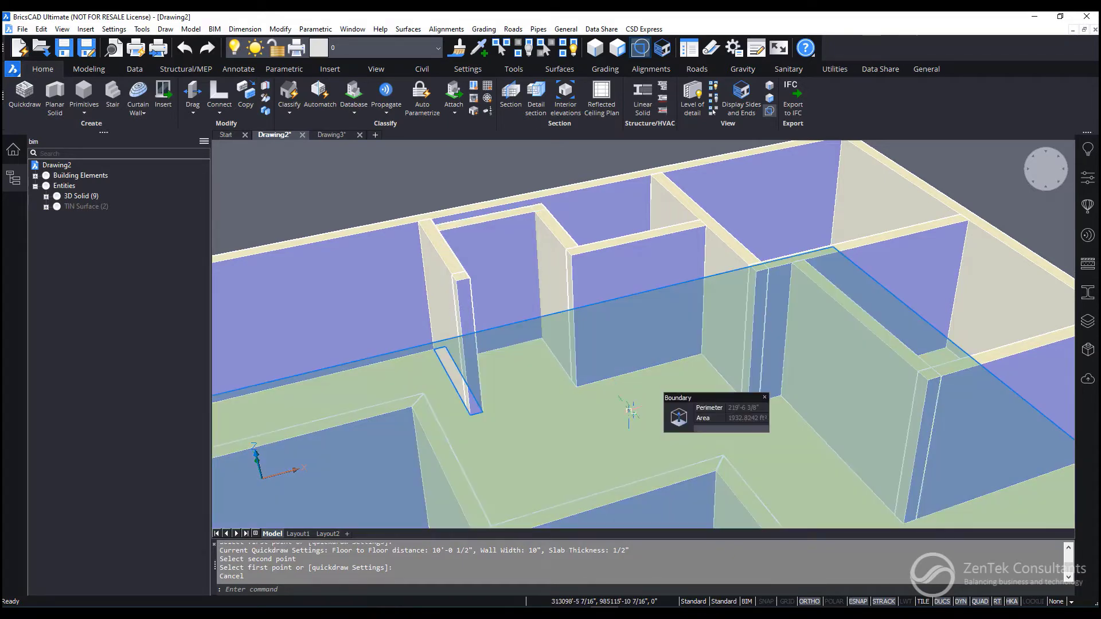
{"action": "scroll", "coordinate": [611, 418], "scroll_direction": "down", "scroll_amount": 2}
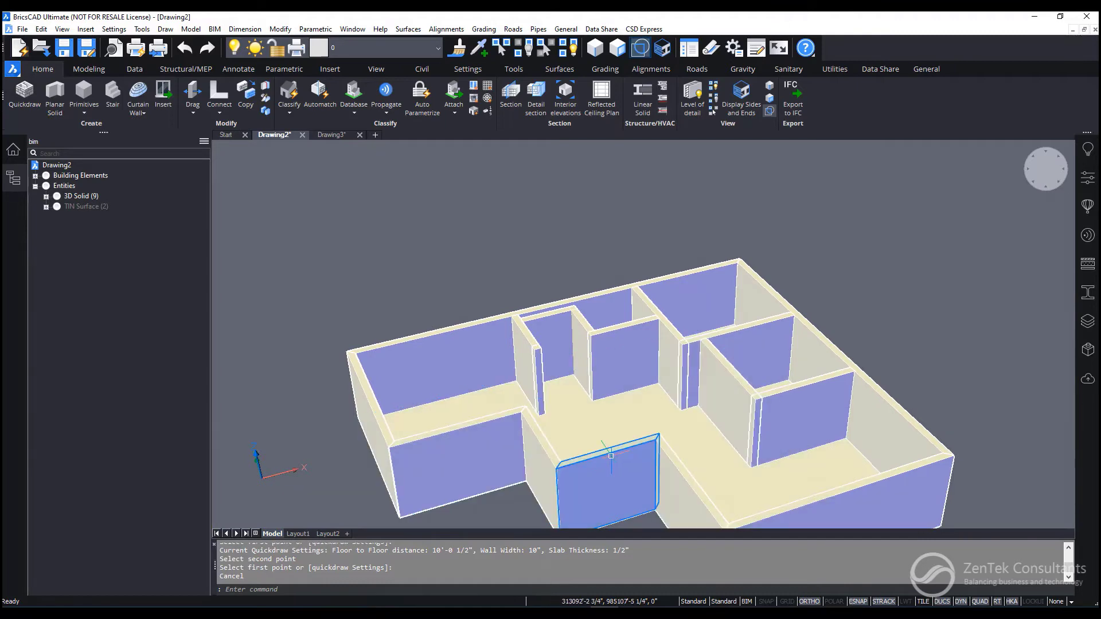
{"action": "middle_click_drag", "start_coordinate": [610, 451], "coordinate": [663, 474], "text": "shift"}
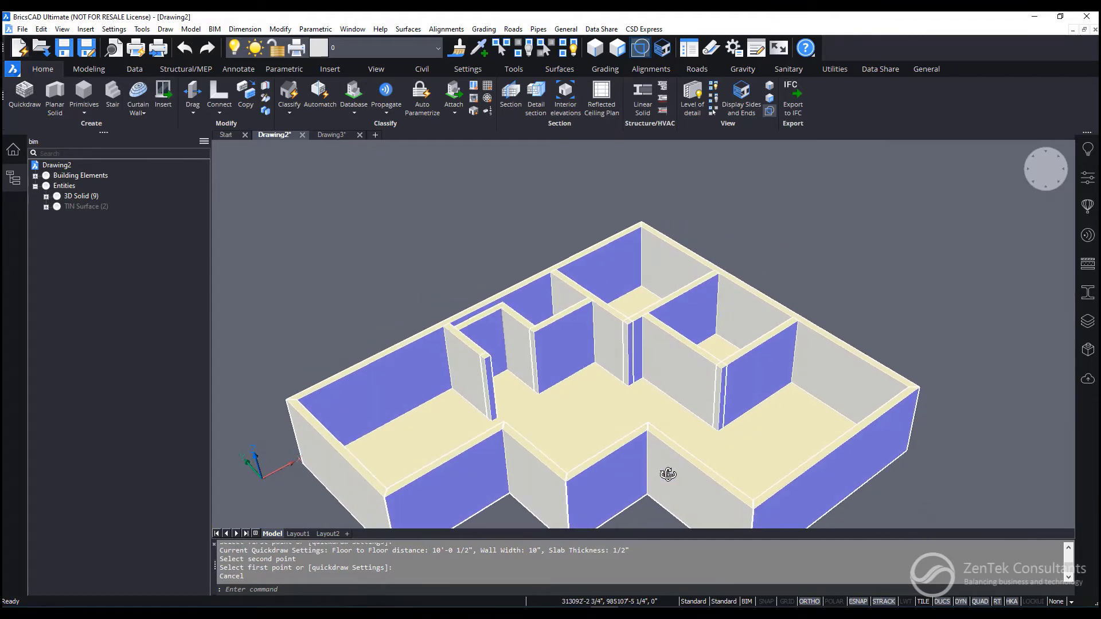
{"action": "middle_click_drag", "start_coordinate": [669, 373], "coordinate": [659, 314]}
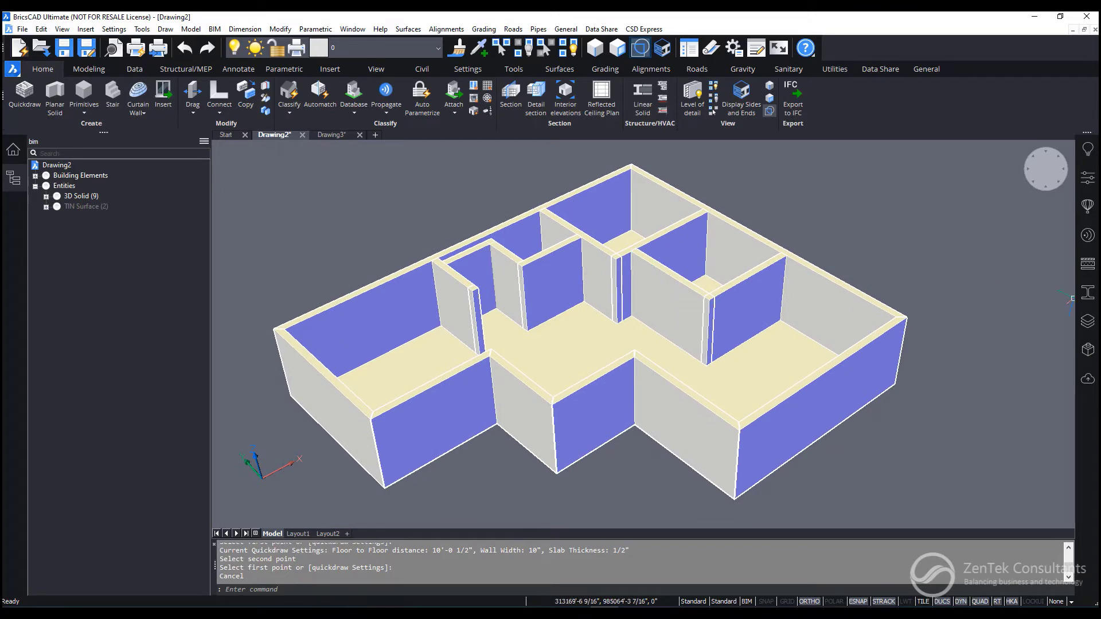
Step: Switch to Drawing3, which holds the red wall outline polylines
{"action": "key", "text": "ctrl+Tab"}
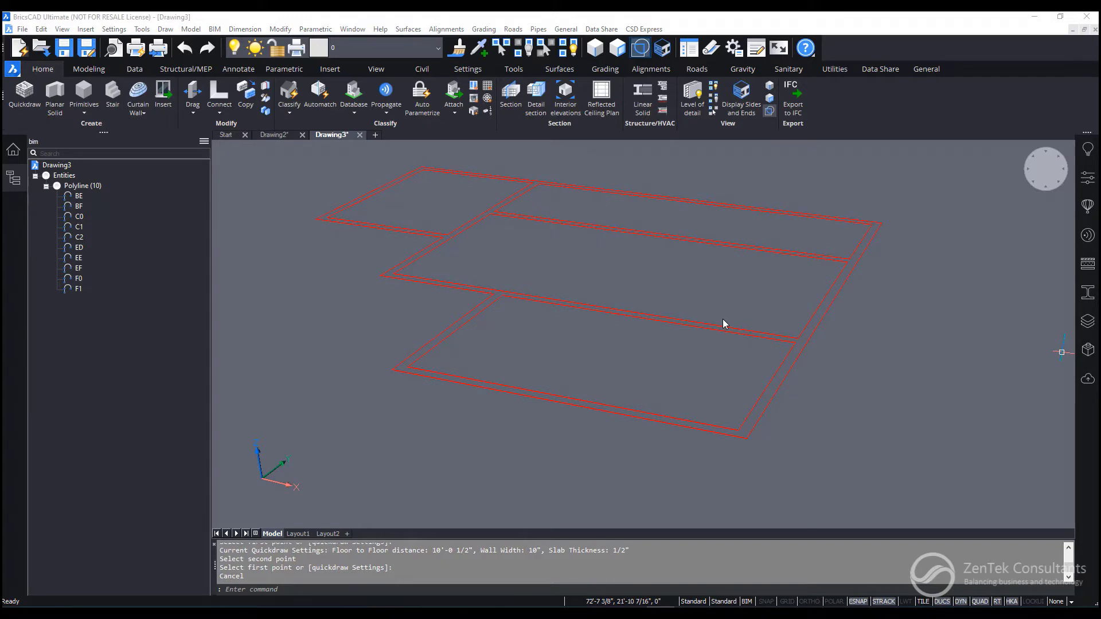
{"action": "left_click", "coordinate": [866, 329]}
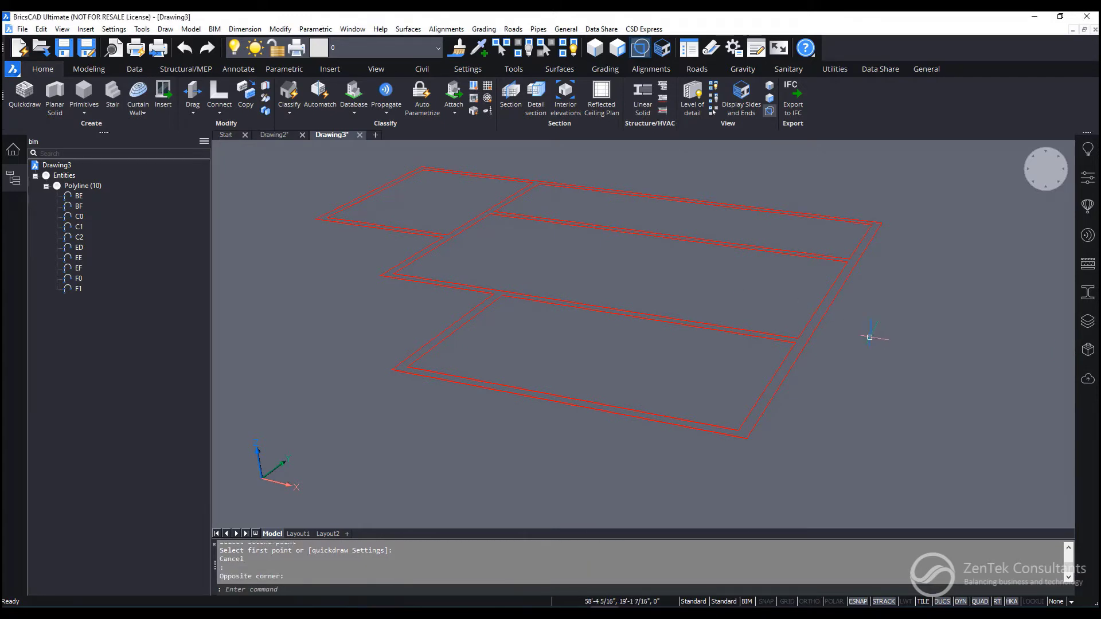
Step: Extrude the entire closed wall outline upward as a solid to a height of 10'
{"action": "middle_click_drag", "start_coordinate": [819, 394], "coordinate": [816, 399]}
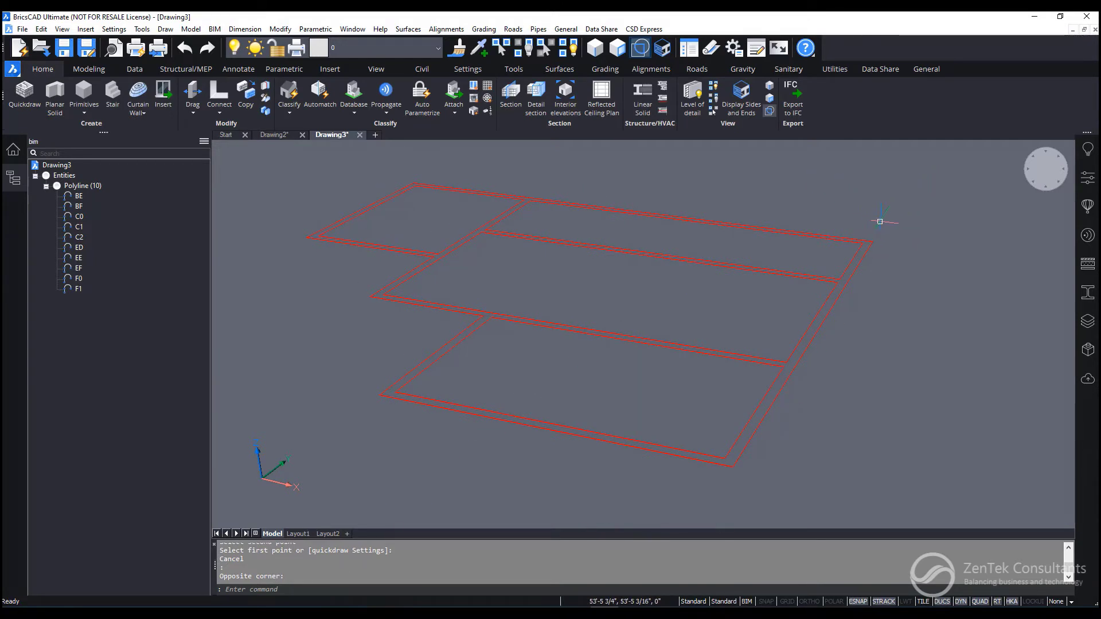
{"action": "mouse_move", "coordinate": [859, 255]}
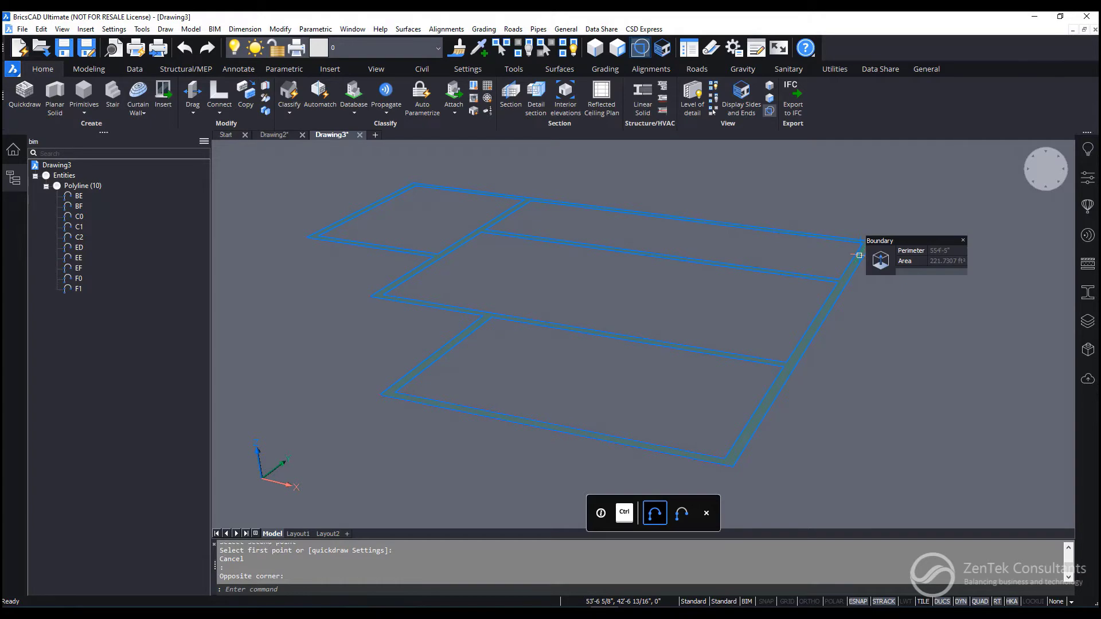
{"action": "left_click", "coordinate": [880, 258]}
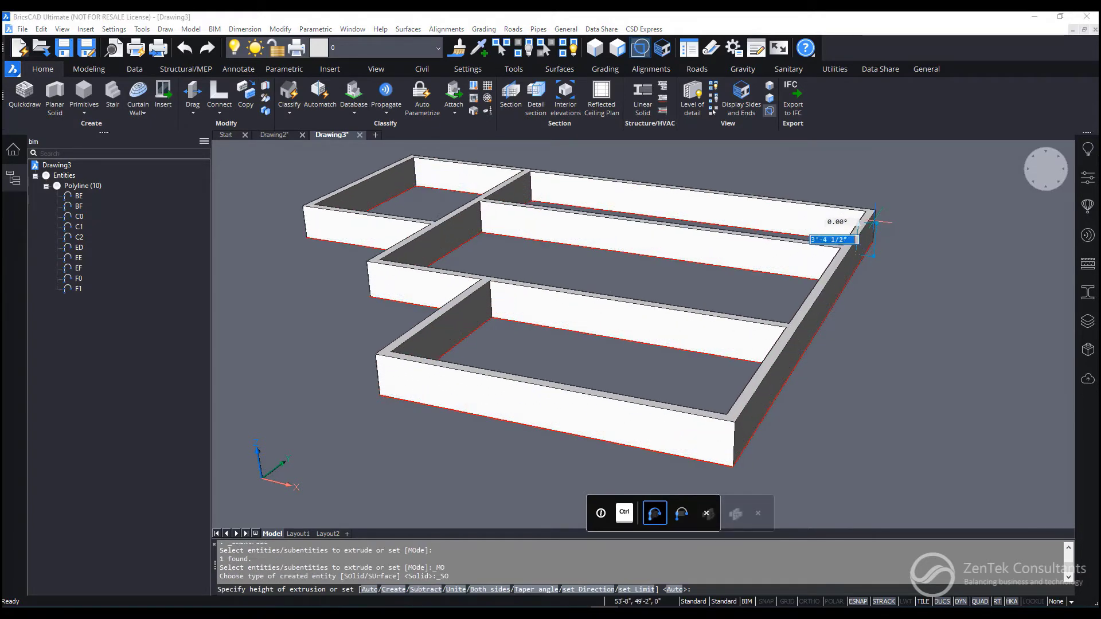
{"action": "scroll", "coordinate": [876, 195], "scroll_direction": "down", "scroll_amount": 2}
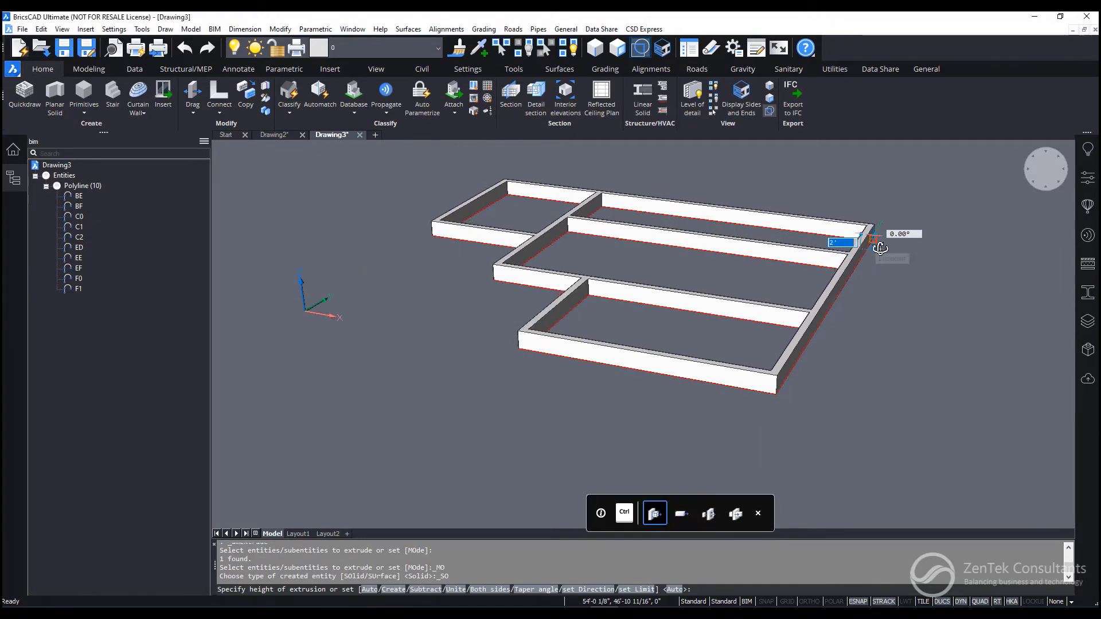
{"action": "middle_click_drag", "start_coordinate": [880, 248], "coordinate": [815, 293], "text": "shift"}
{"action": "scroll", "coordinate": [873, 202], "scroll_direction": "down", "scroll_amount": 2}
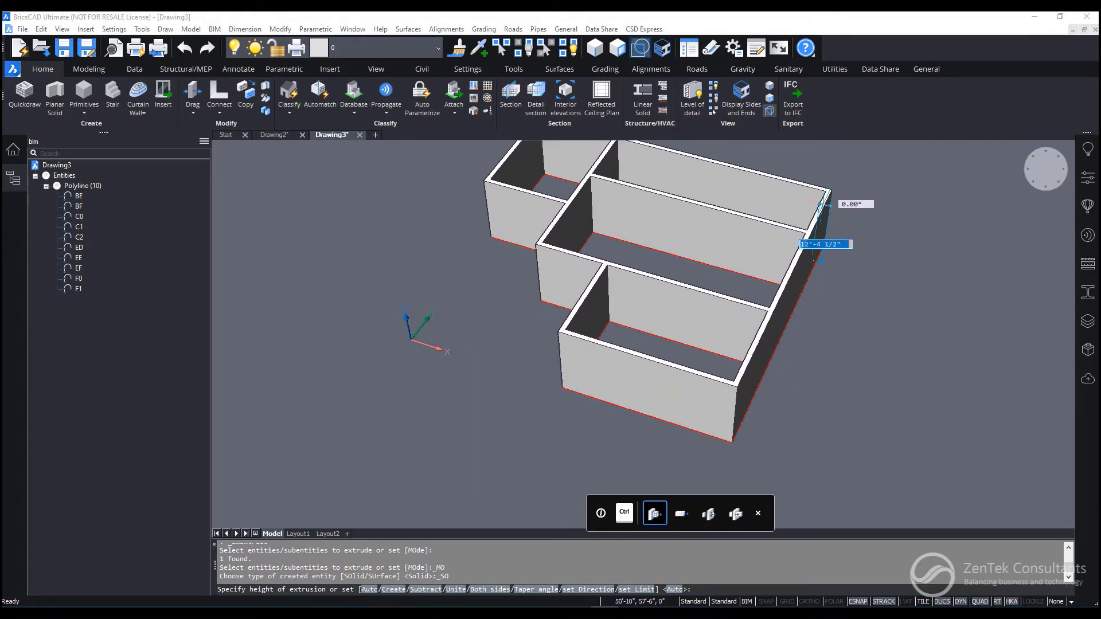
{"action": "type", "text": "10'"}
{"action": "key", "text": "Return"}
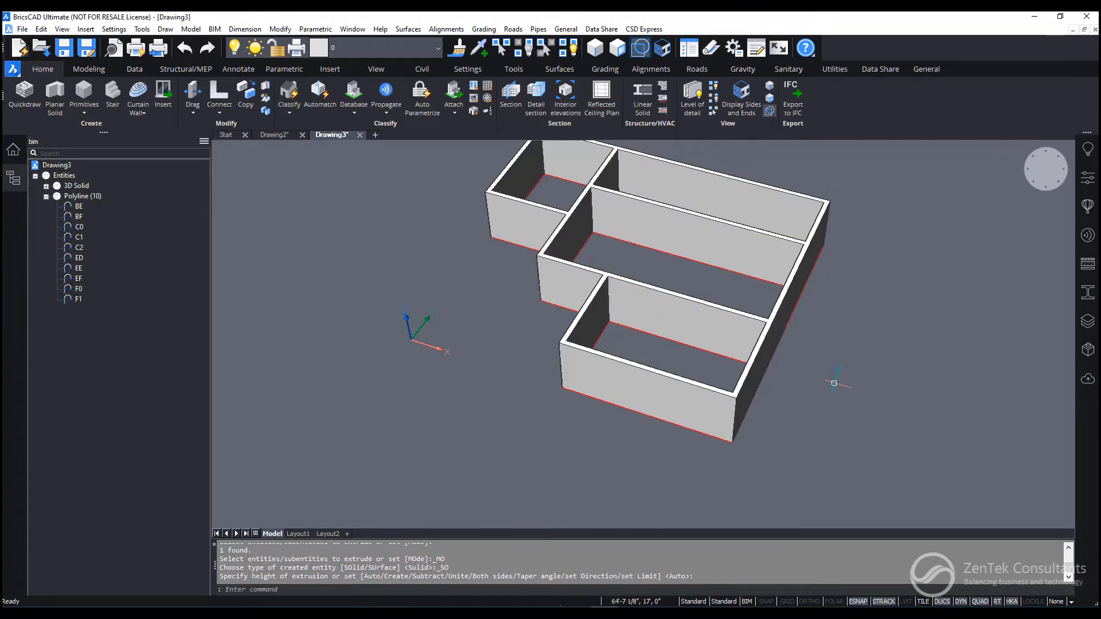
{"action": "middle_click_drag", "start_coordinate": [832, 415], "coordinate": [659, 412], "text": "shift"}
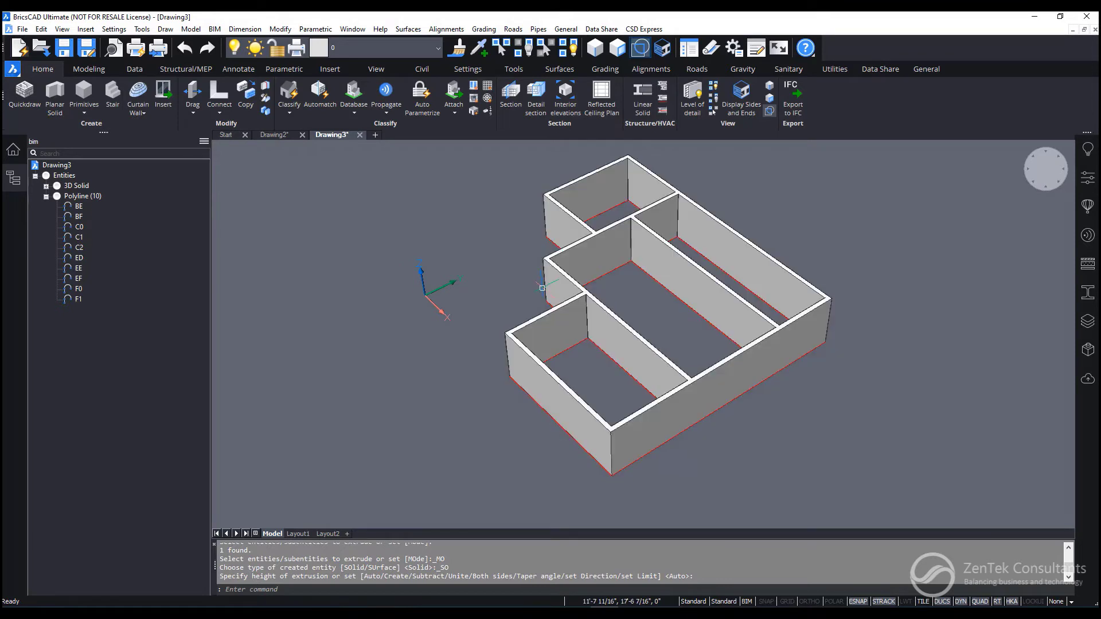
{"action": "mouse_move", "coordinate": [525, 332]}
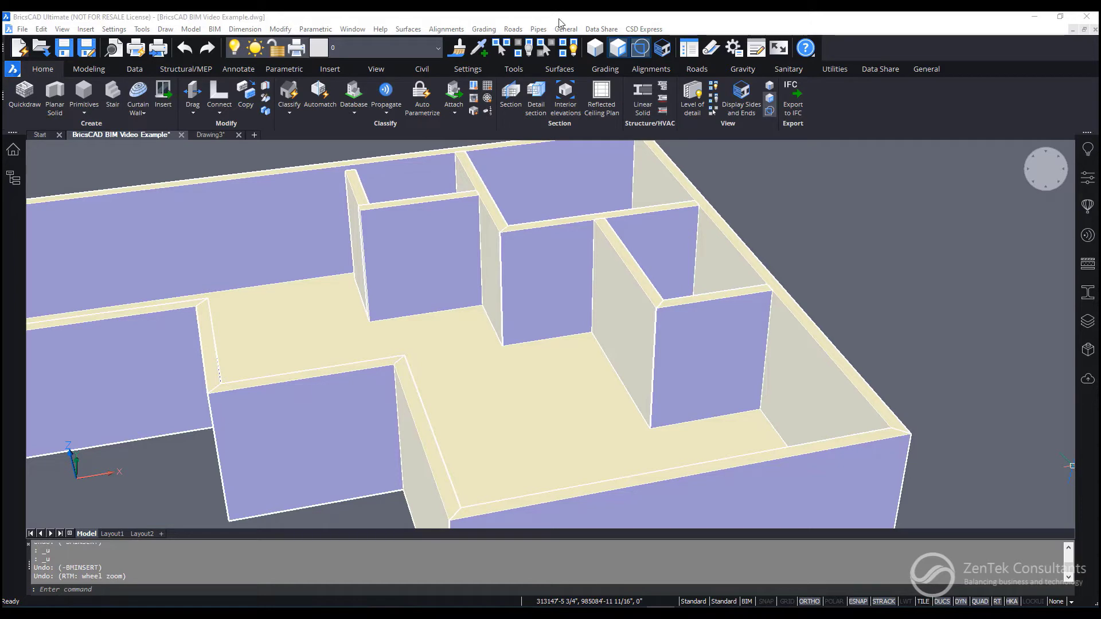
Step: With ortho and entity snaps off, insert a Door SingleSwing 1 in the small front-facing partition wall, 1' from its near edge and 0 above its base
{"action": "left_click", "coordinate": [1088, 206]}
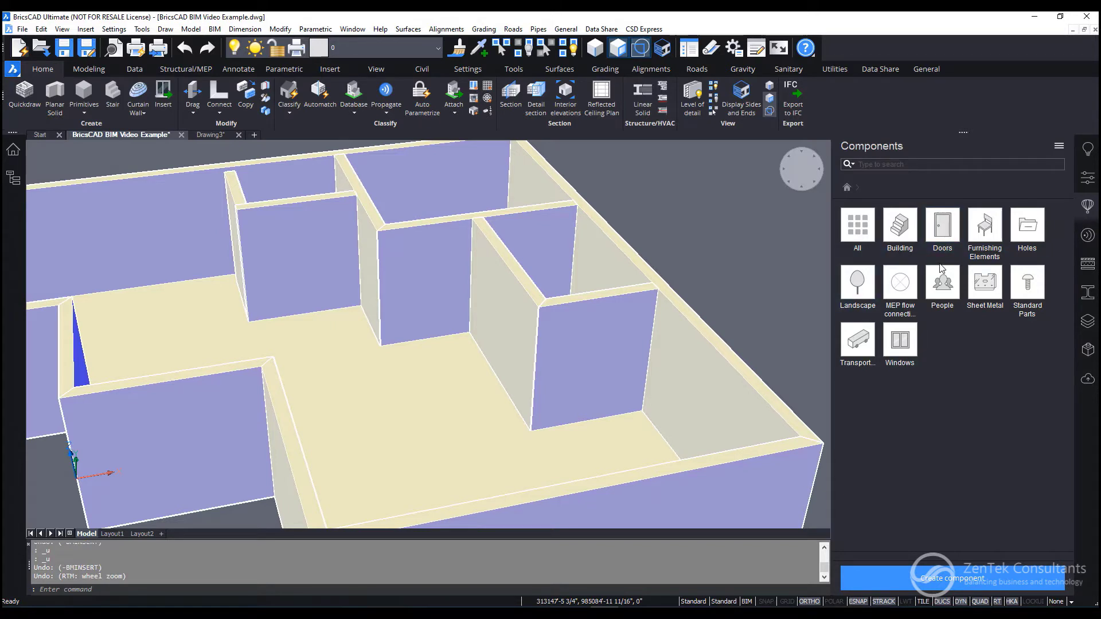
{"action": "left_click", "coordinate": [944, 229]}
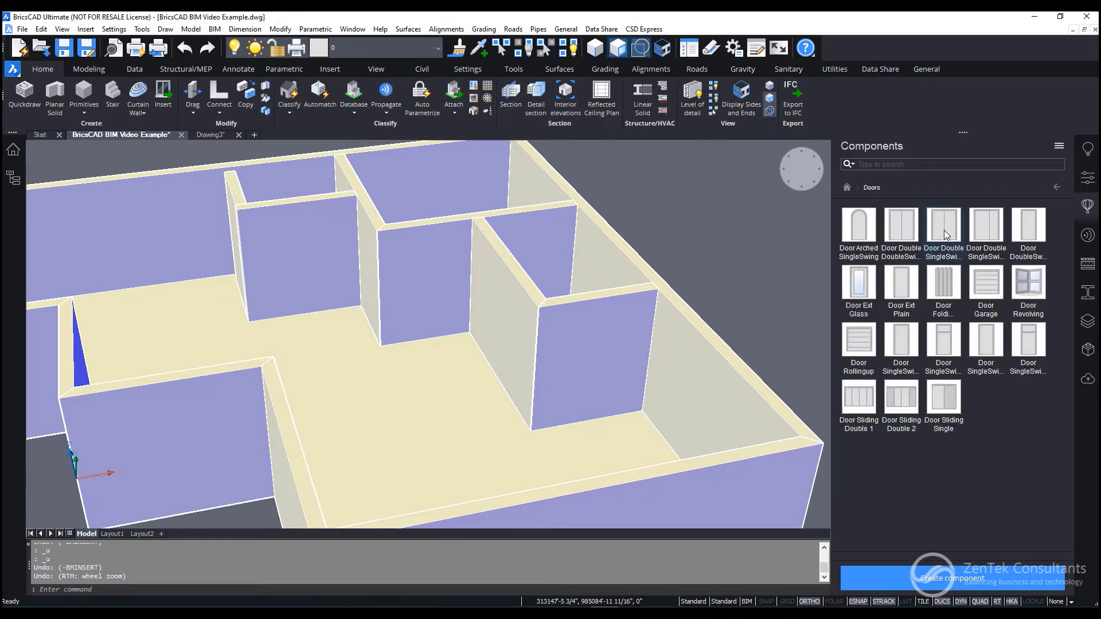
{"action": "left_click", "coordinate": [903, 346]}
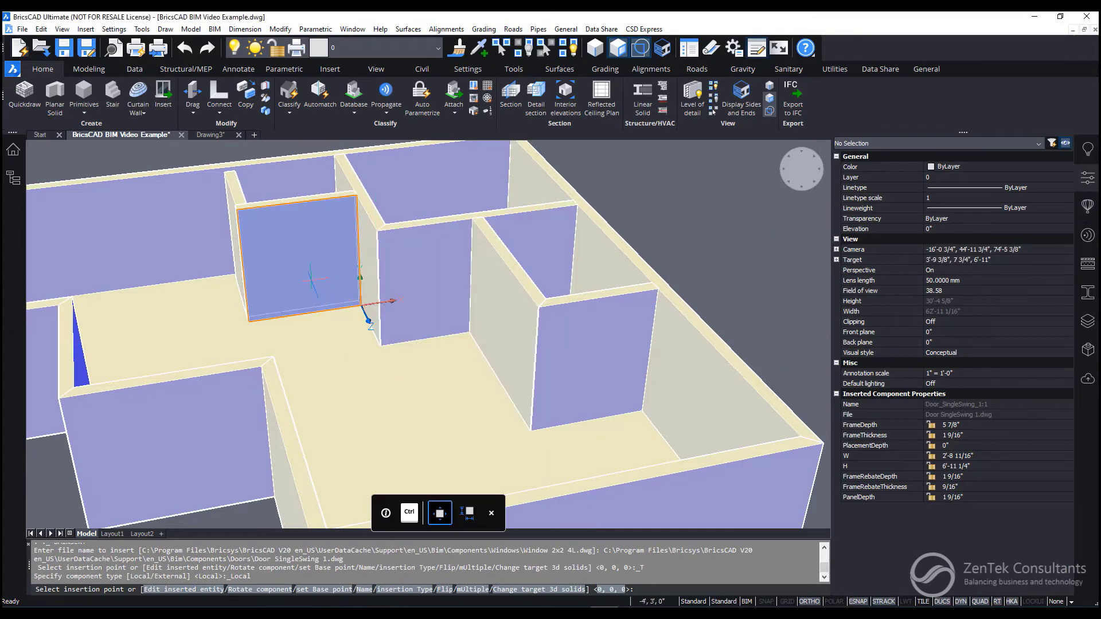
{"action": "key", "text": "F8"}
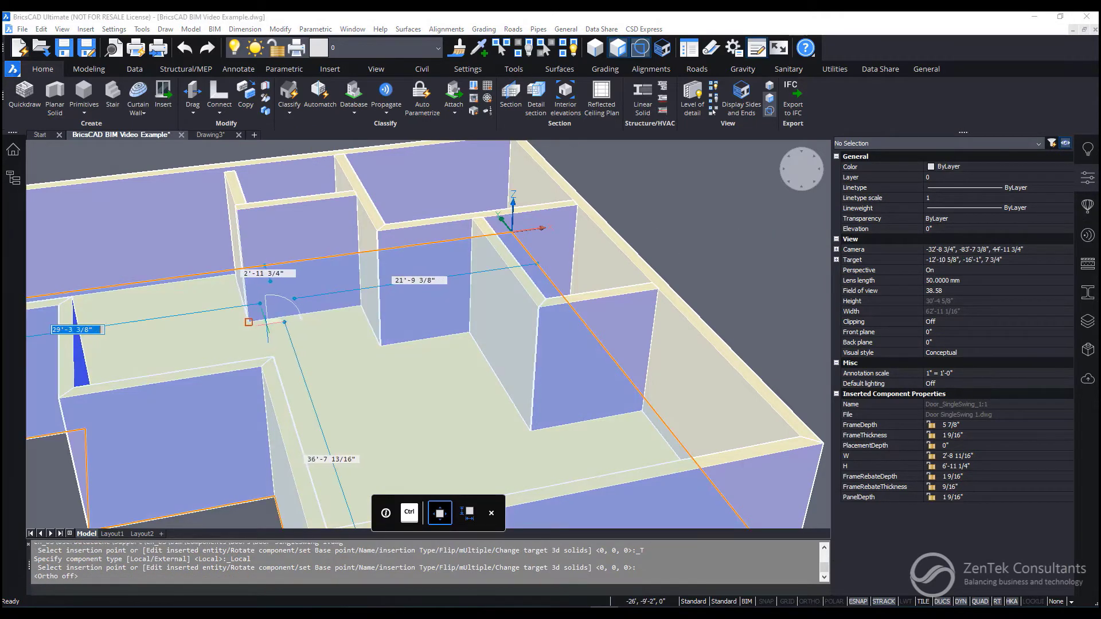
{"action": "key", "text": "F3"}
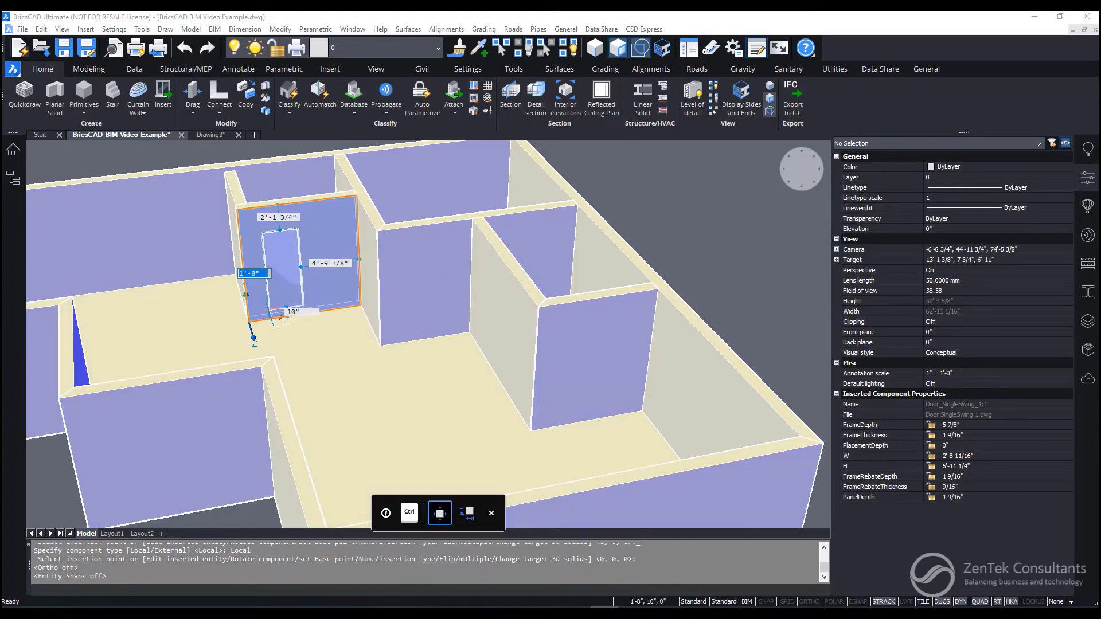
{"action": "type", "text": "1"}
{"action": "key", "text": "Tab"}
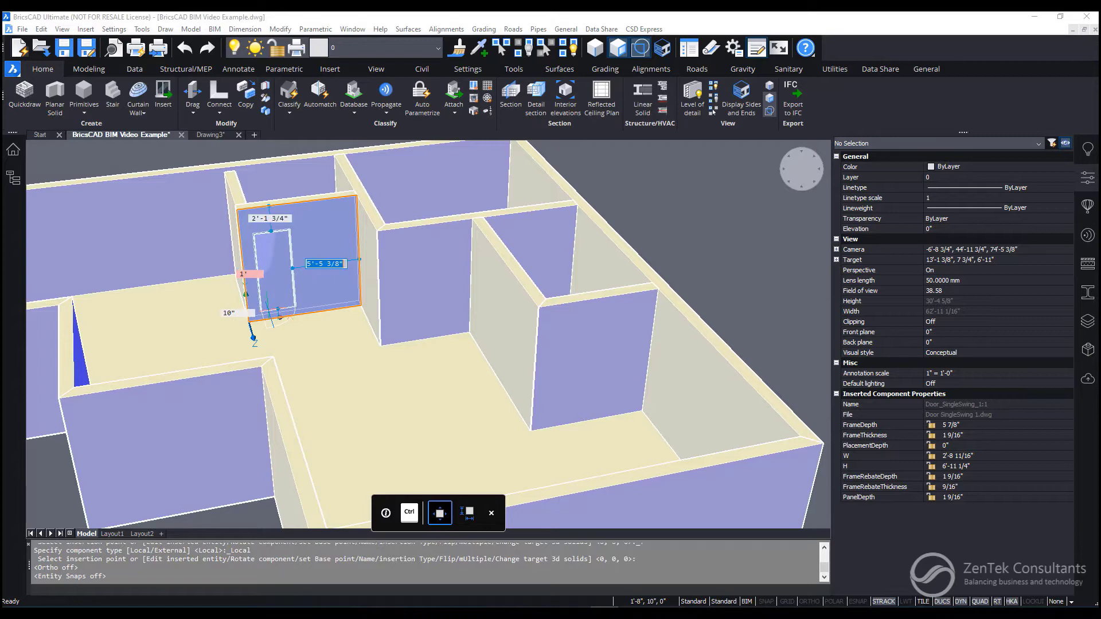
{"action": "key", "text": "Tab"}
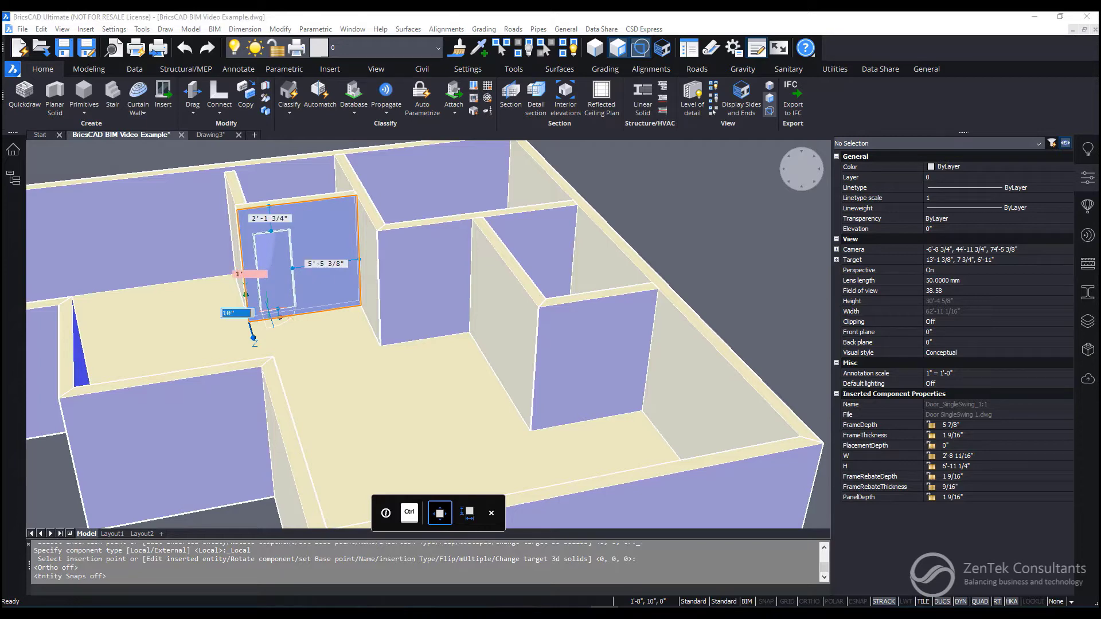
{"action": "type", "text": "0"}
{"action": "key", "text": "Return"}
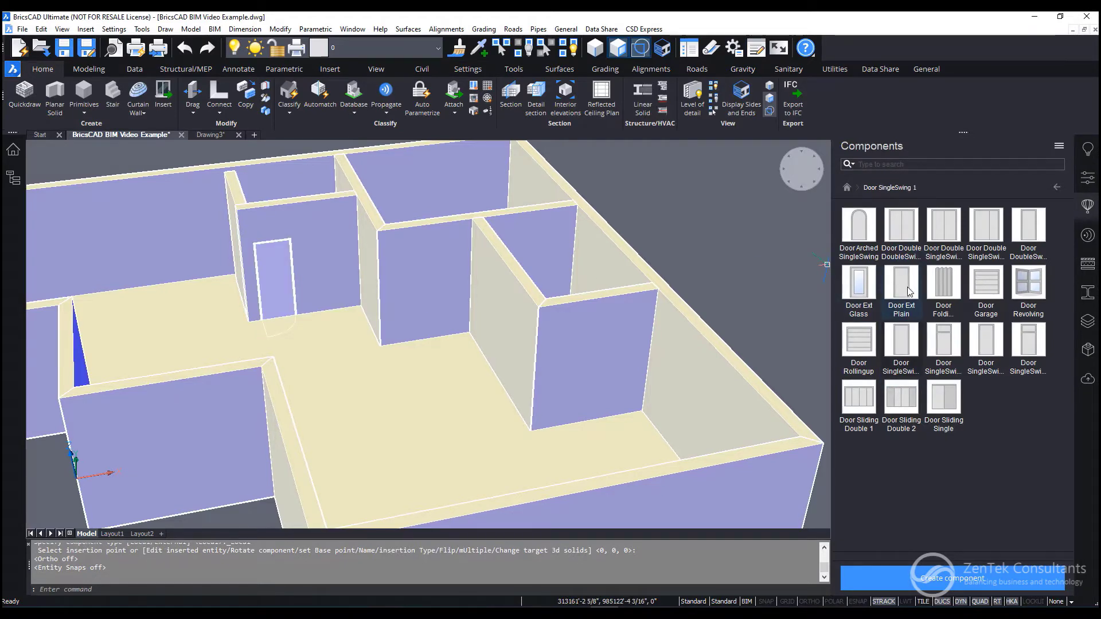
Step: Insert another Door SingleSwing 1 at floor level in the neighbouring room's partition wall, 1' from the wall's free corner
{"action": "left_click", "coordinate": [906, 352]}
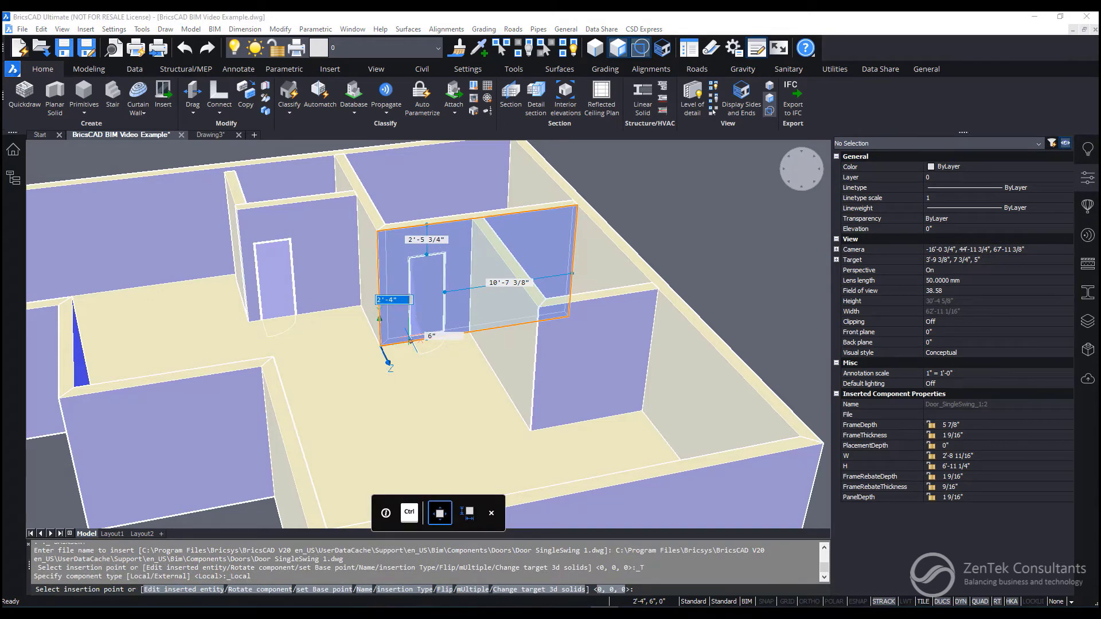
{"action": "key", "text": "Tab"}
{"action": "key", "text": "Tab"}
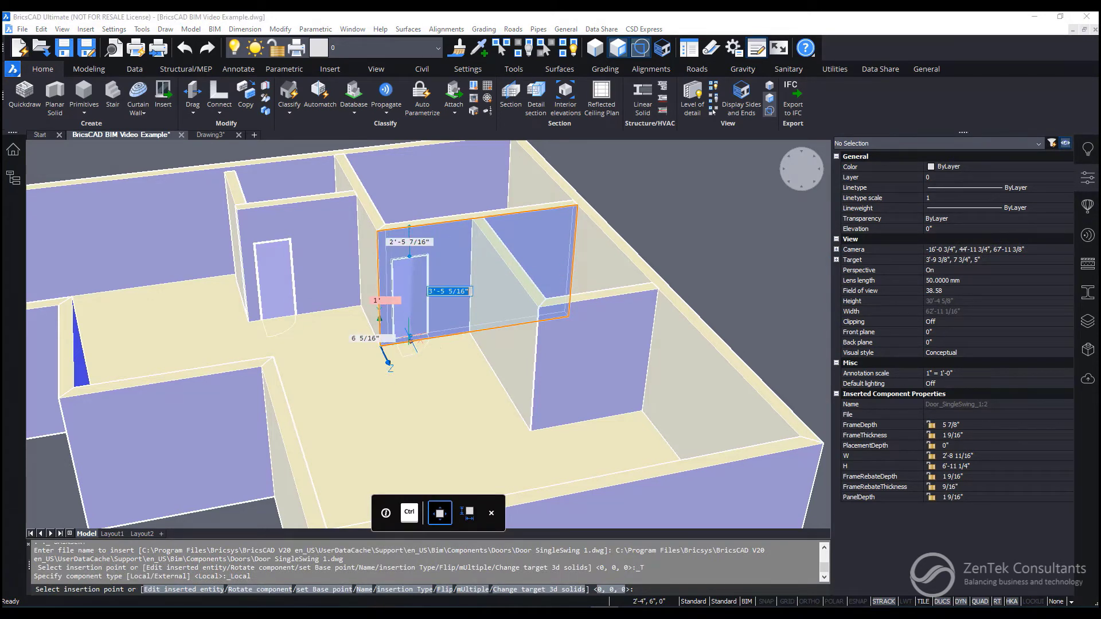
{"action": "key", "text": "Tab"}
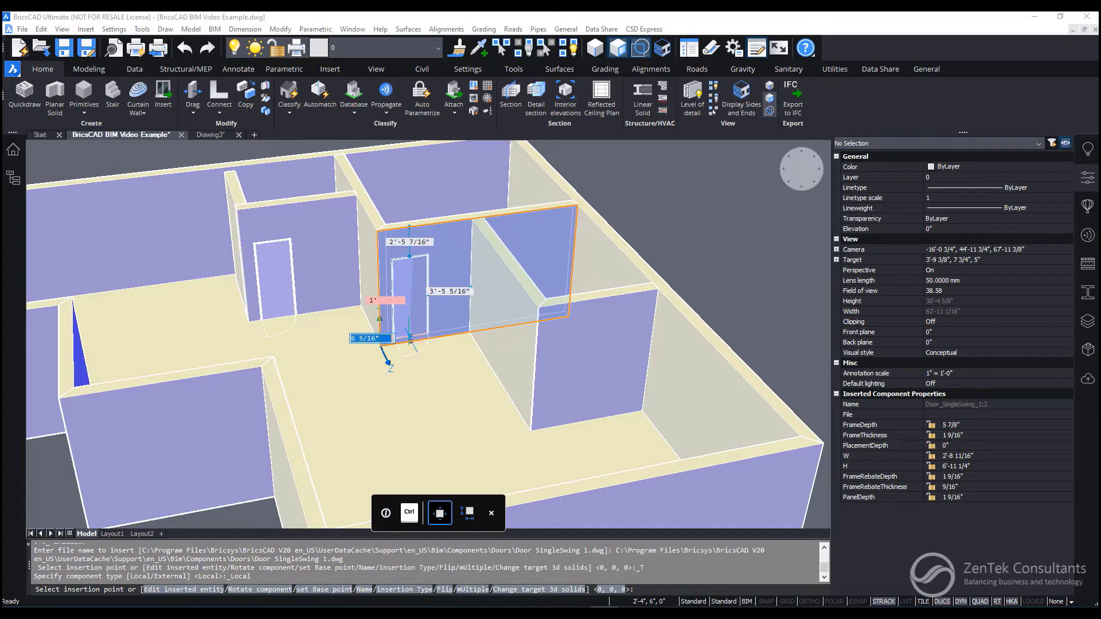
{"action": "left_click", "coordinate": [409, 339]}
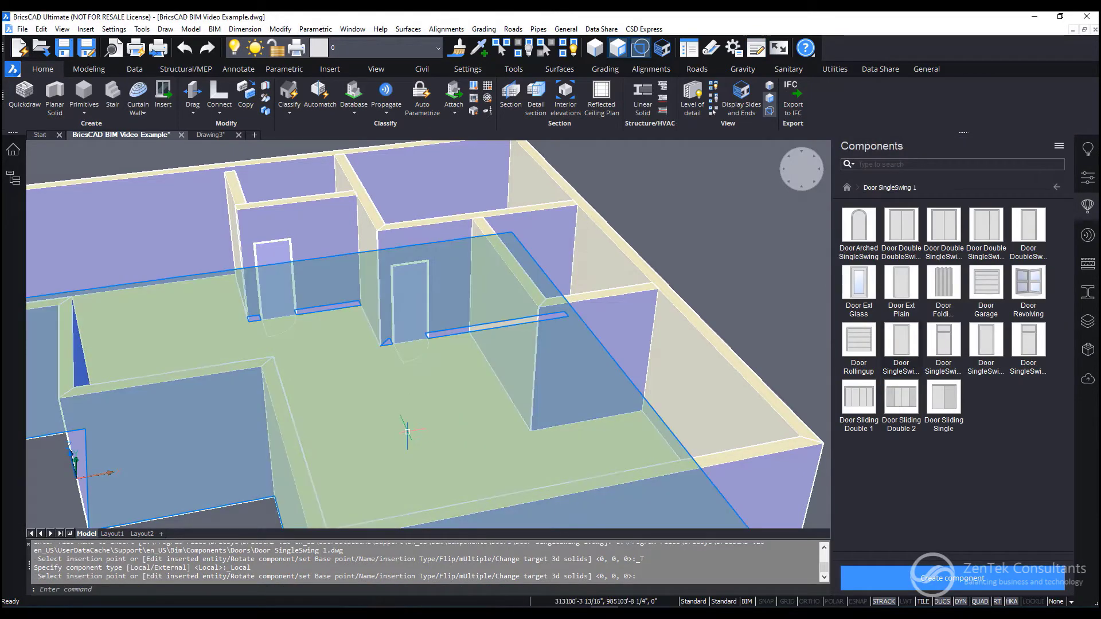
Step: Insert a Window 2x2 4L sized 5' by 5' in the open area's exterior wall, about 5'-10" from the corner and 2'-8" above the floor
{"action": "middle_click_drag", "start_coordinate": [383, 441], "coordinate": [553, 450], "text": "shift"}
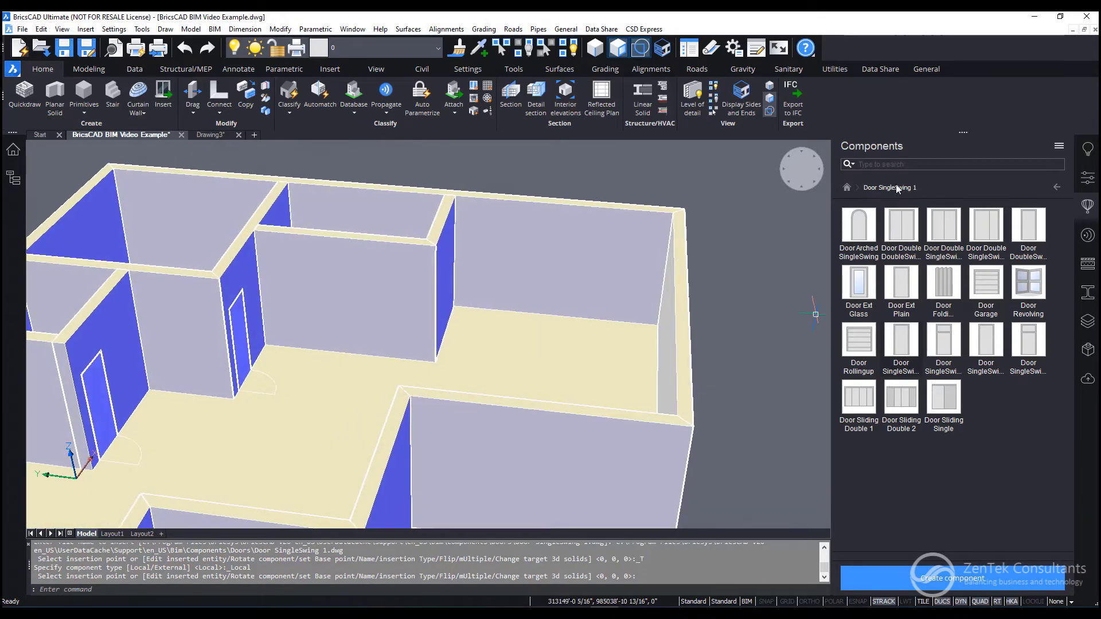
{"action": "left_click", "coordinate": [848, 188]}
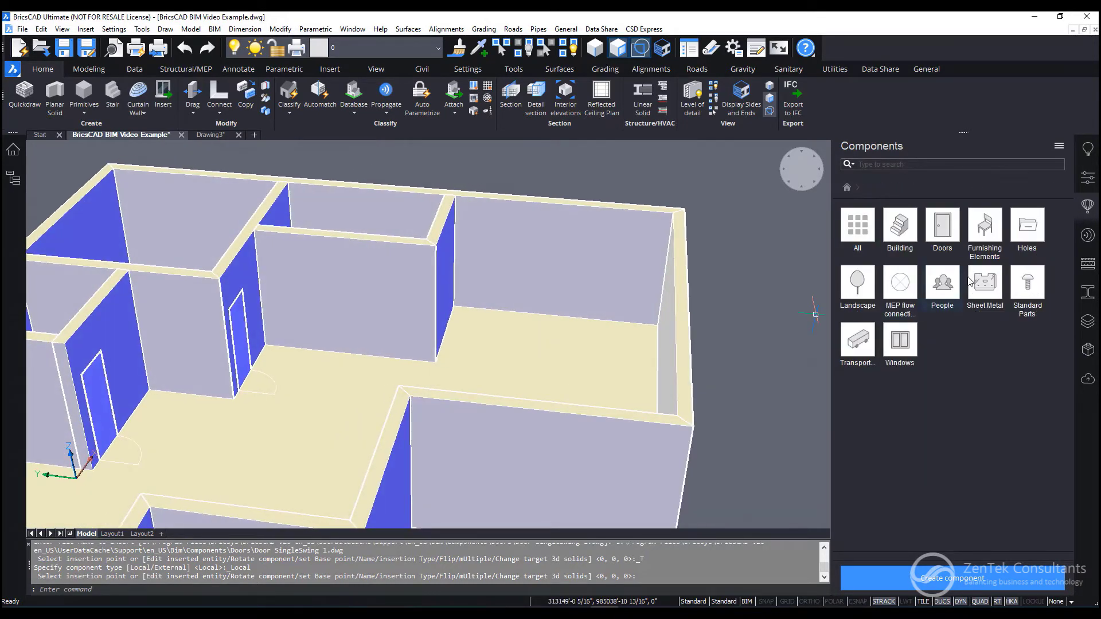
{"action": "left_click", "coordinate": [906, 349]}
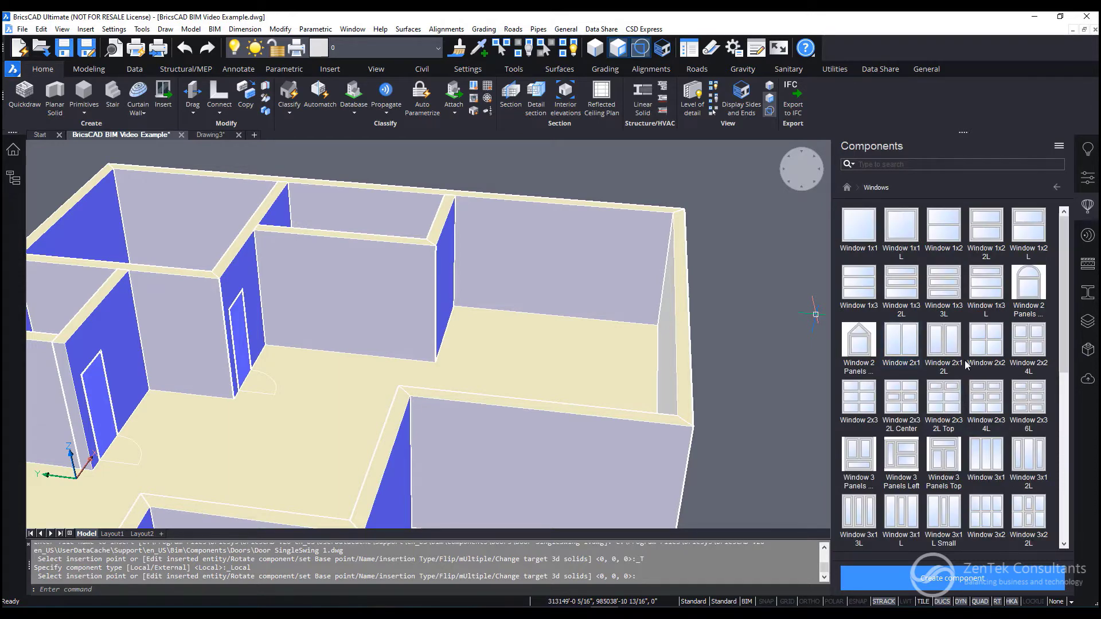
{"action": "left_click", "coordinate": [1038, 346]}
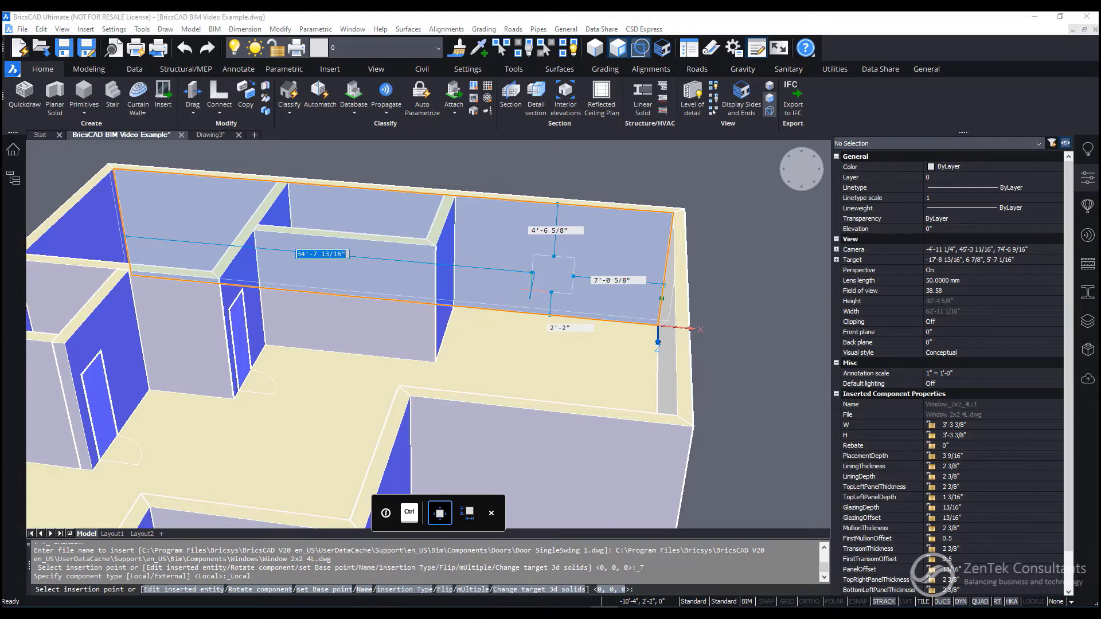
{"action": "left_click", "coordinate": [530, 291]}
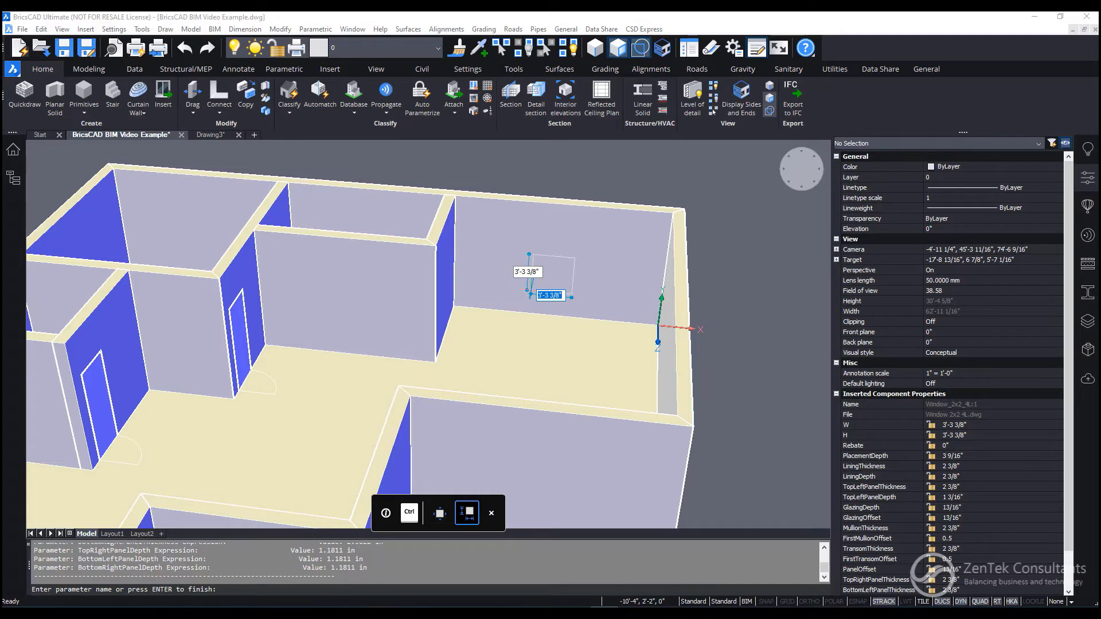
{"action": "type", "text": "5"}
{"action": "key", "text": "Tab"}
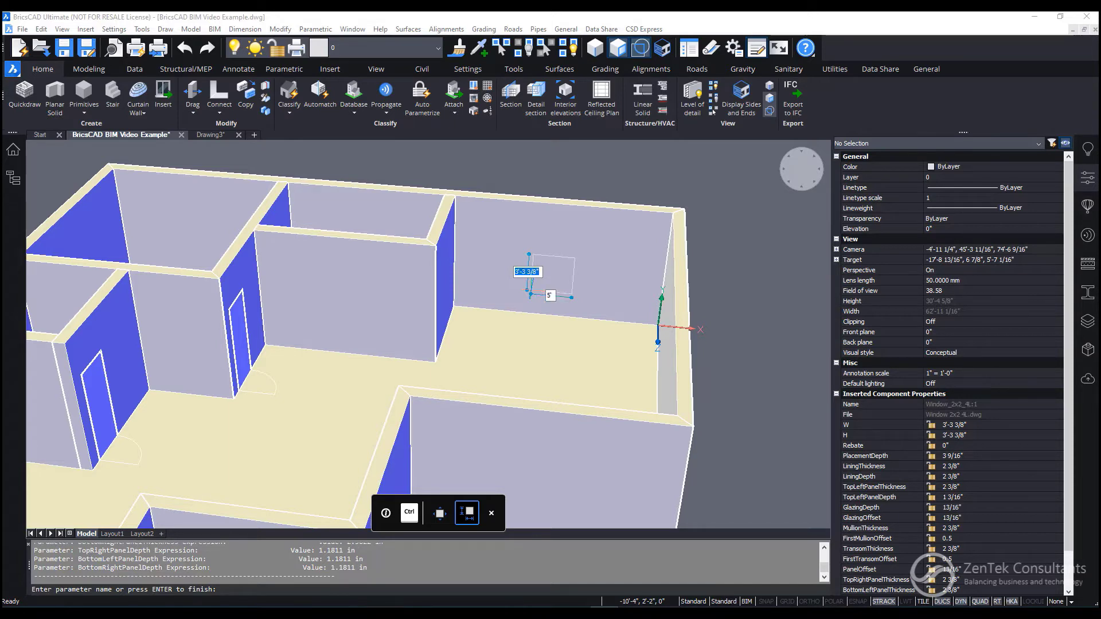
{"action": "type", "text": "5'"}
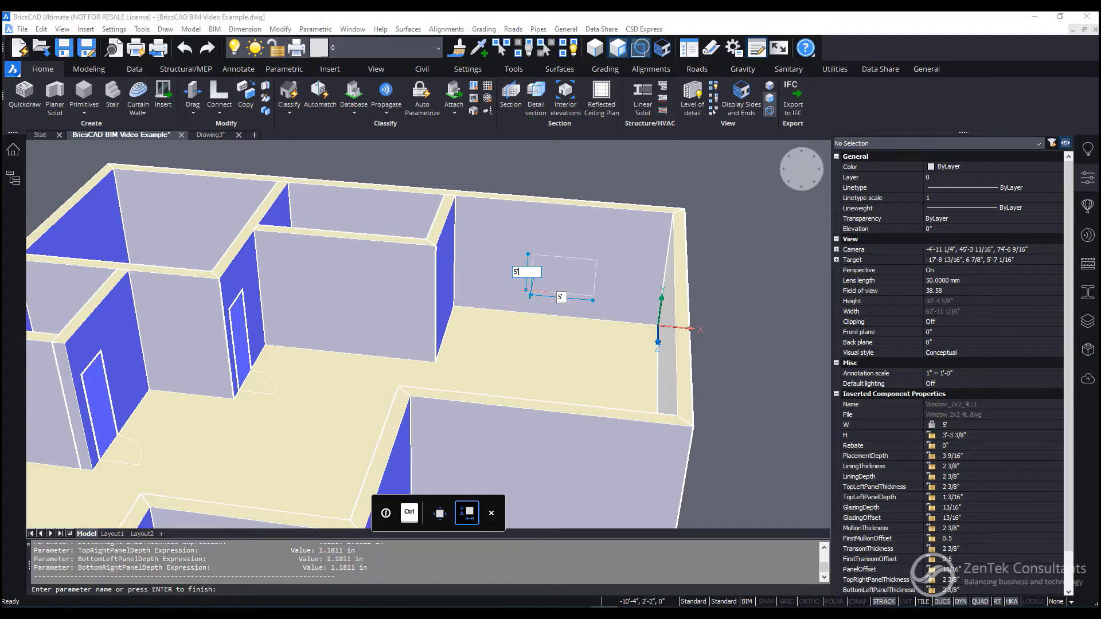
{"action": "key", "text": "Tab"}
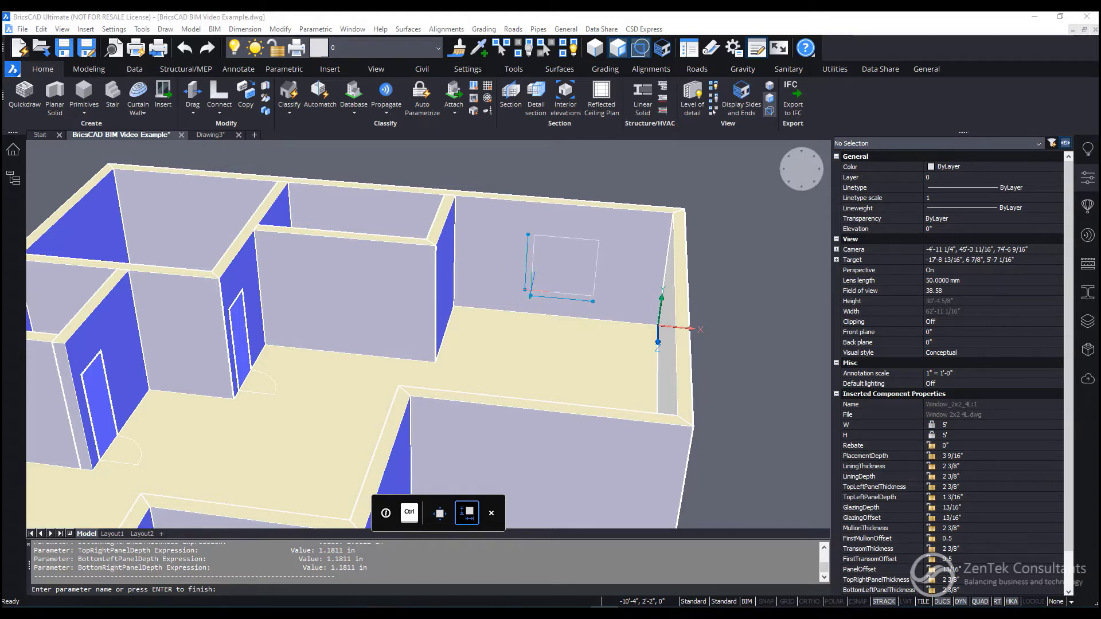
{"action": "key", "text": "Return"}
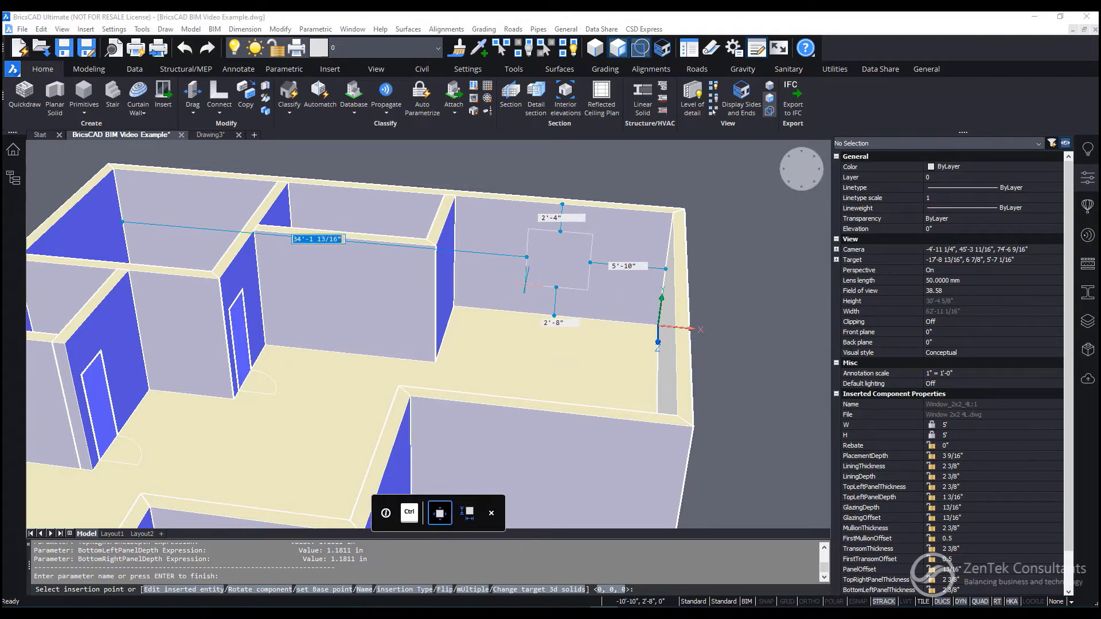
{"action": "left_click", "coordinate": [525, 284]}
{"action": "key", "text": "Escape"}
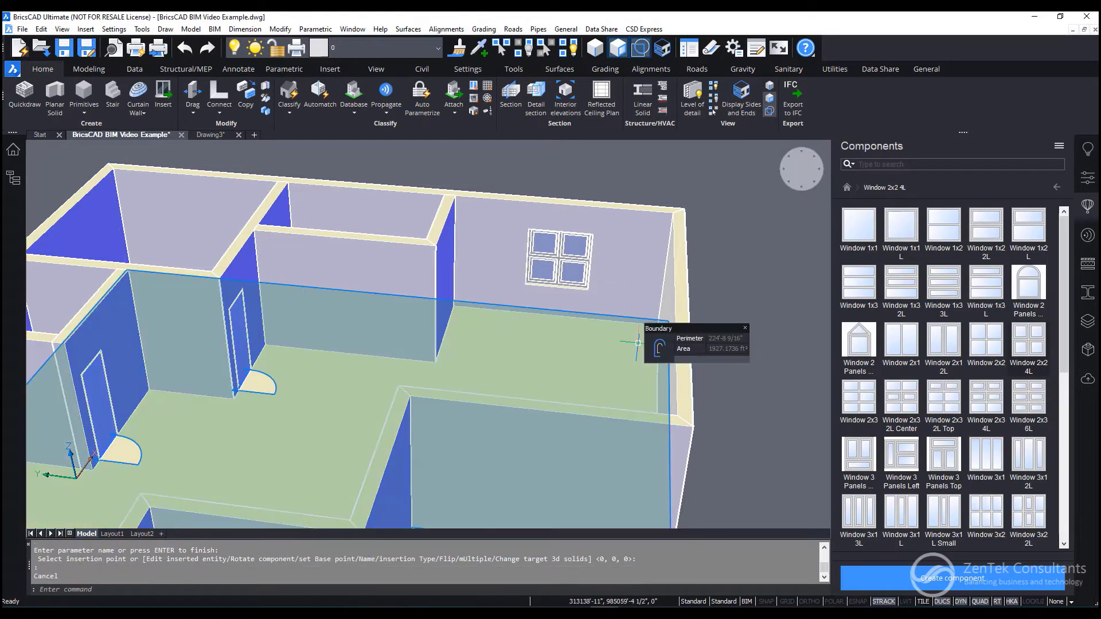
Step: Offset the outline of the exterior end wall's outer face inward by about 2' to form a rectangle on the wall
{"action": "middle_click_drag", "start_coordinate": [600, 393], "coordinate": [550, 376], "text": "shift"}
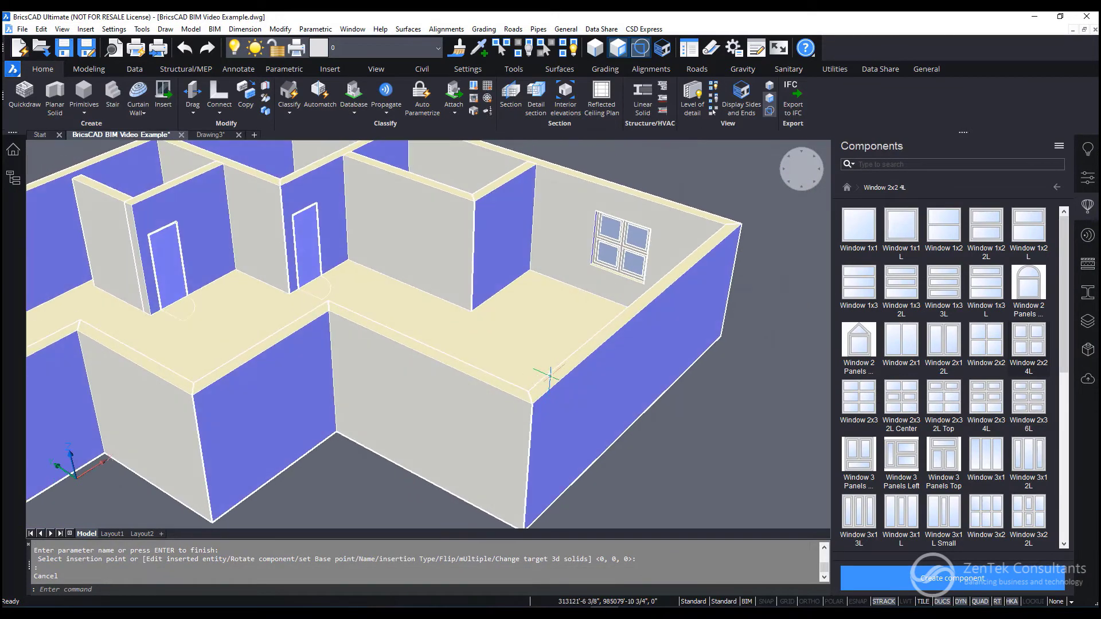
{"action": "middle_click_drag", "start_coordinate": [620, 392], "coordinate": [578, 356], "text": "shift"}
{"action": "scroll", "coordinate": [585, 376], "scroll_direction": "up", "scroll_amount": 2}
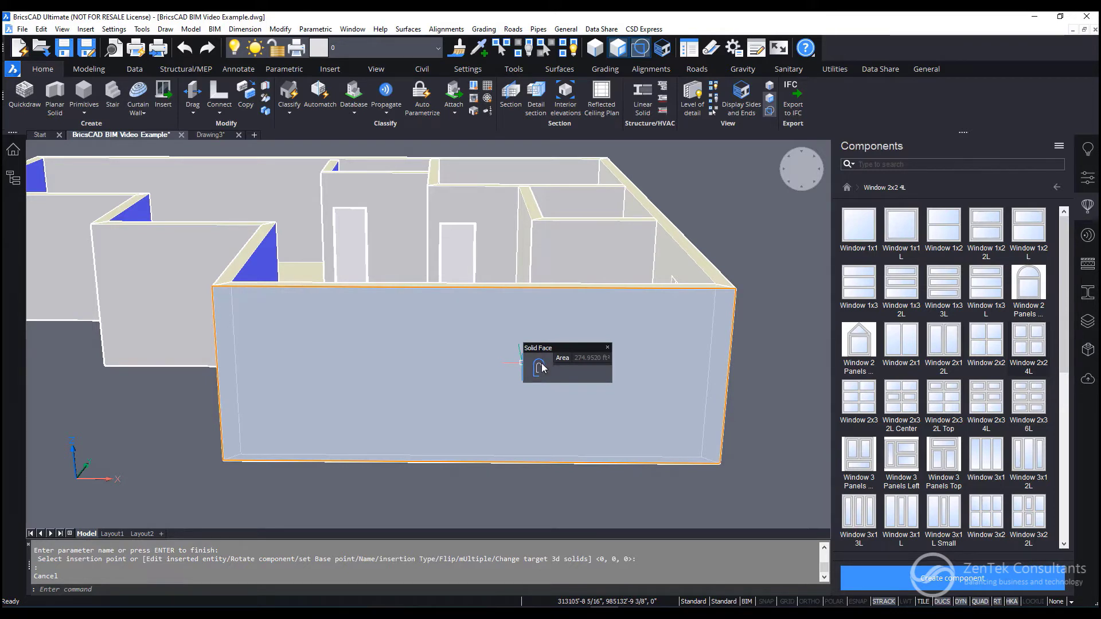
{"action": "left_click", "coordinate": [539, 368]}
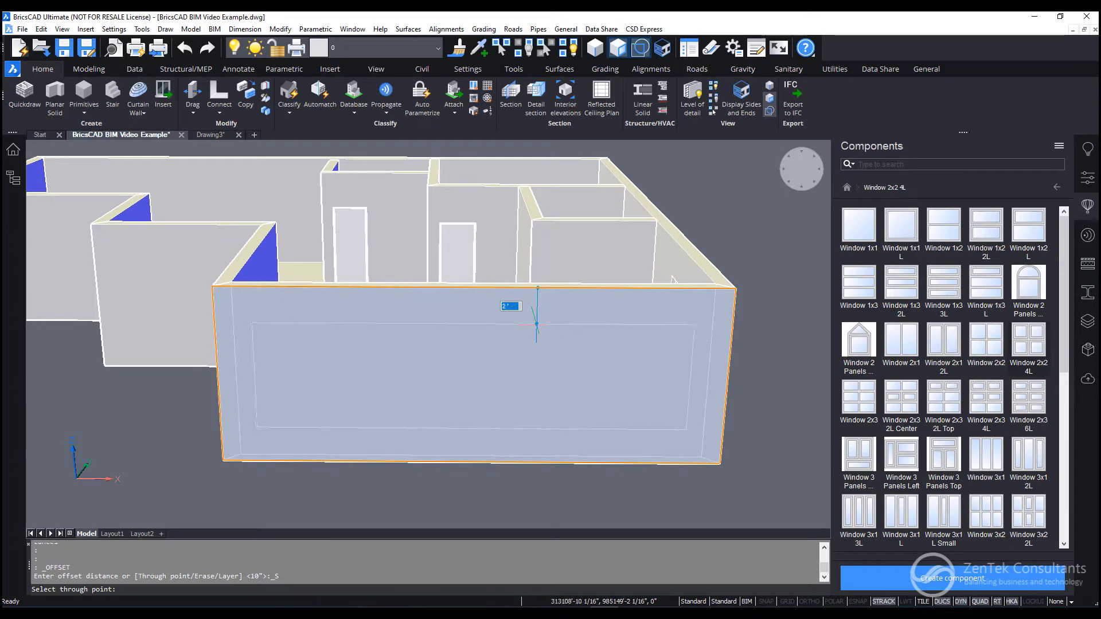
{"action": "left_click", "coordinate": [538, 324]}
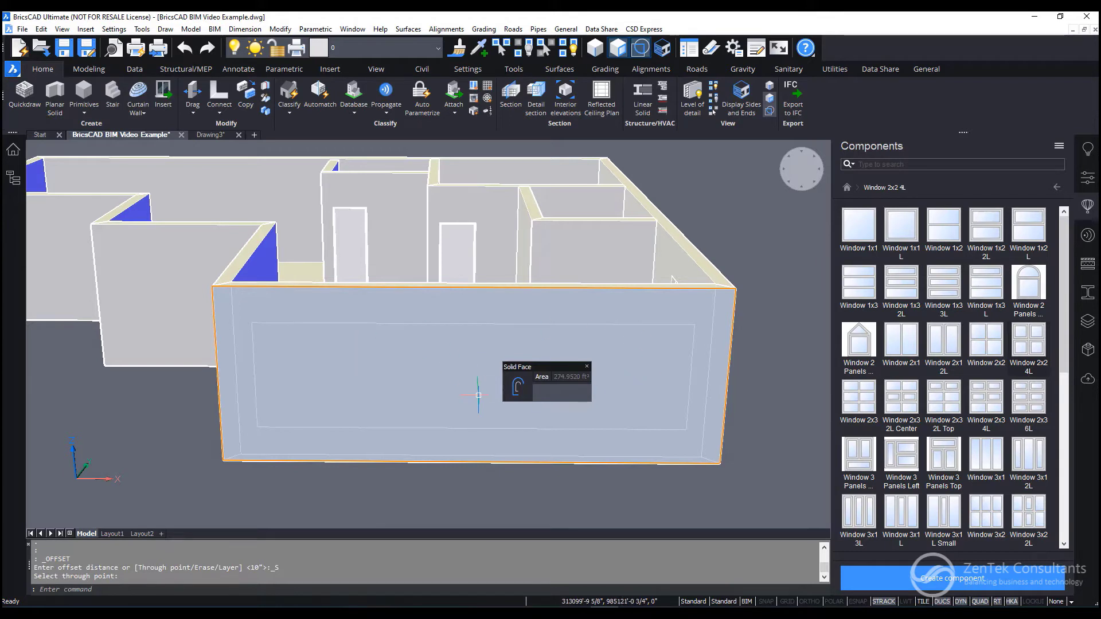
{"action": "key", "text": "Return"}
{"action": "scroll", "coordinate": [819, 369], "scroll_direction": "up", "scroll_amount": 3}
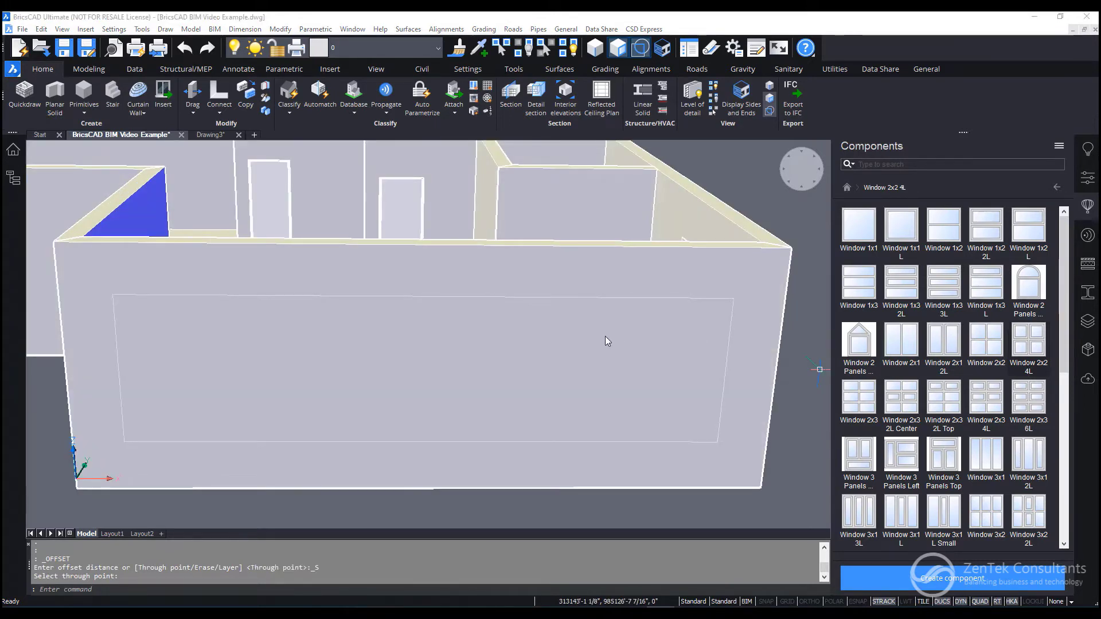
Step: Create a window from the rectangle on the exterior end wall using the style with three equal side-by-side panes
{"action": "left_click", "coordinate": [449, 336]}
{"action": "mouse_move", "coordinate": [445, 346]}
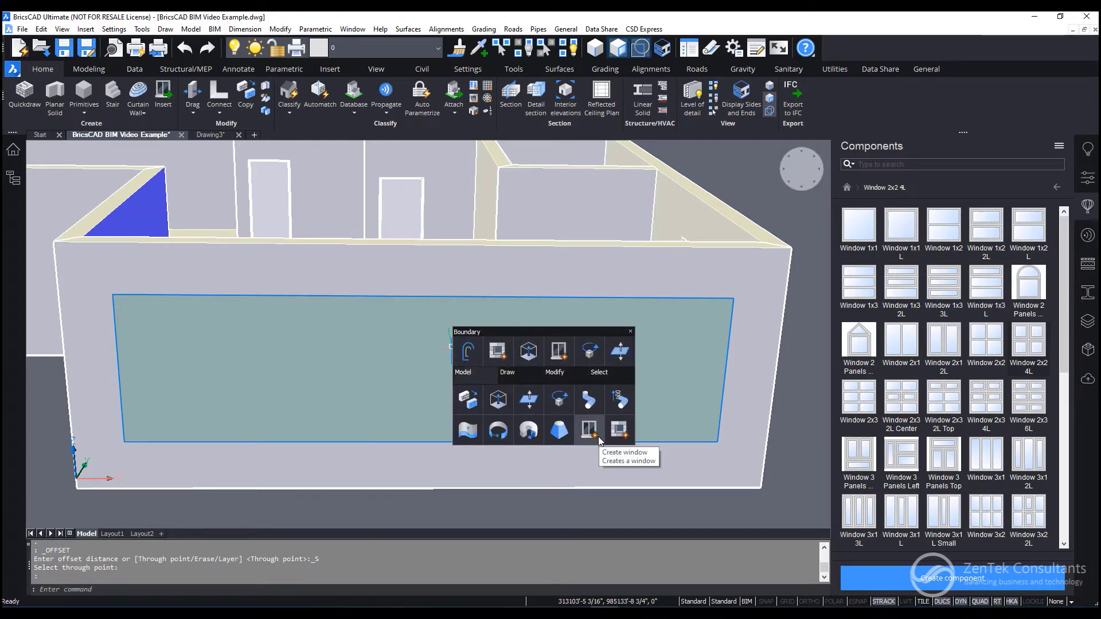
{"action": "left_click", "coordinate": [596, 434]}
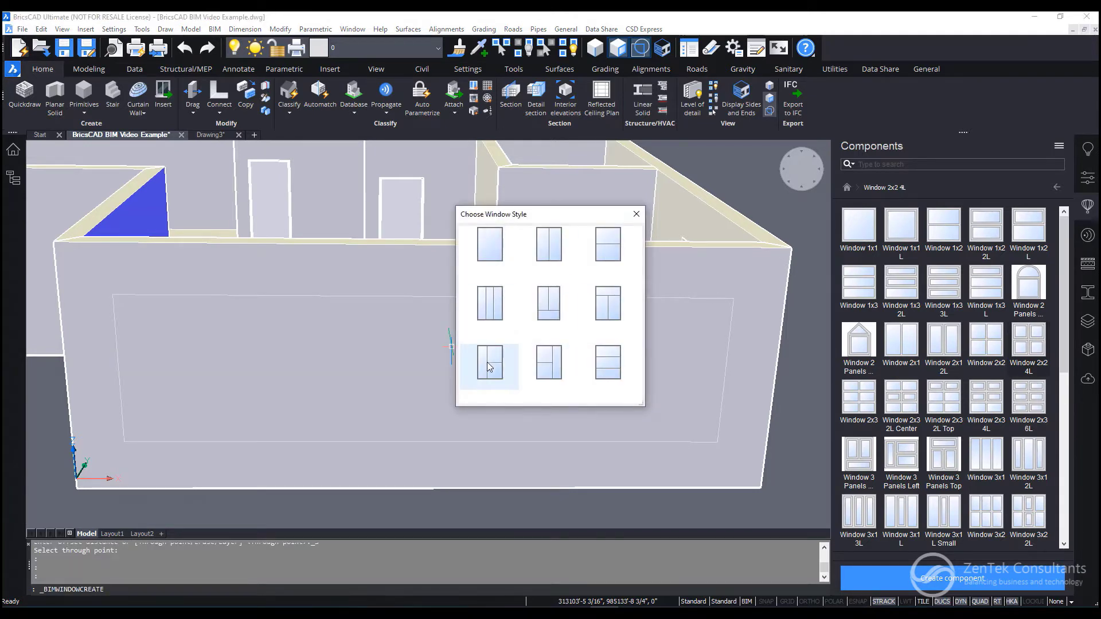
{"action": "left_click", "coordinate": [498, 312]}
{"action": "left_click", "coordinate": [430, 413]}
{"action": "key", "text": "Escape"}
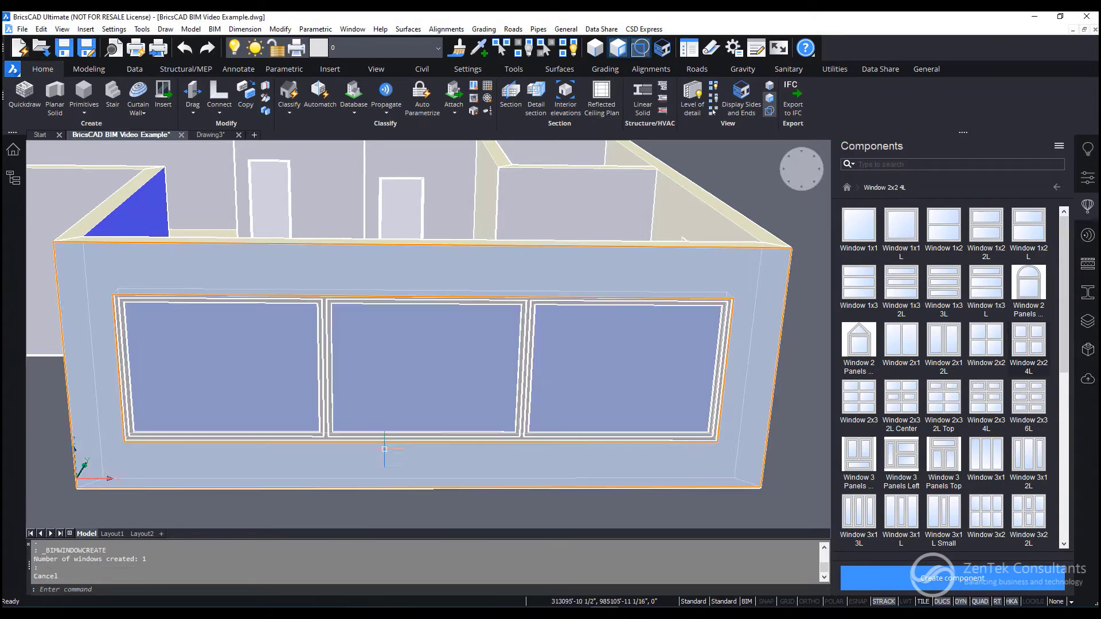
Step: Create a curtain wall on the opposite end wall's outer face, with panels 6'-8 11/16" wide by 2' high and default frame parameters
{"action": "mouse_move", "coordinate": [365, 457]}
{"action": "mouse_move", "coordinate": [365, 456]}
{"action": "middle_mouse_down", "text": "shift"}
{"action": "mouse_move", "coordinate": [652, 479]}
{"action": "mouse_move", "coordinate": [368, 484]}
{"action": "mouse_move", "coordinate": [354, 468]}
{"action": "middle_mouse_up", "text": "shift"}
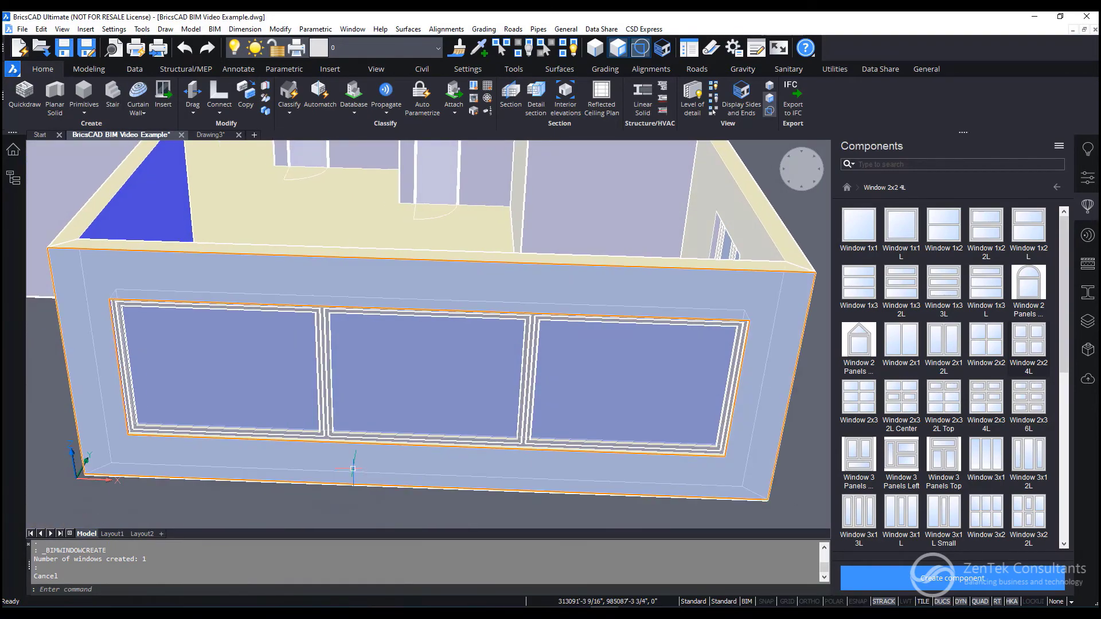
{"action": "scroll", "coordinate": [295, 442], "scroll_direction": "down", "scroll_amount": 3}
{"action": "middle_click_drag", "start_coordinate": [252, 417], "coordinate": [486, 413]}
{"action": "middle_click_drag", "start_coordinate": [239, 391], "coordinate": [489, 386], "text": "shift"}
{"action": "middle_click_drag", "start_coordinate": [228, 375], "coordinate": [627, 333], "text": "shift"}
{"action": "scroll", "coordinate": [371, 431], "scroll_direction": "up", "scroll_amount": 3}
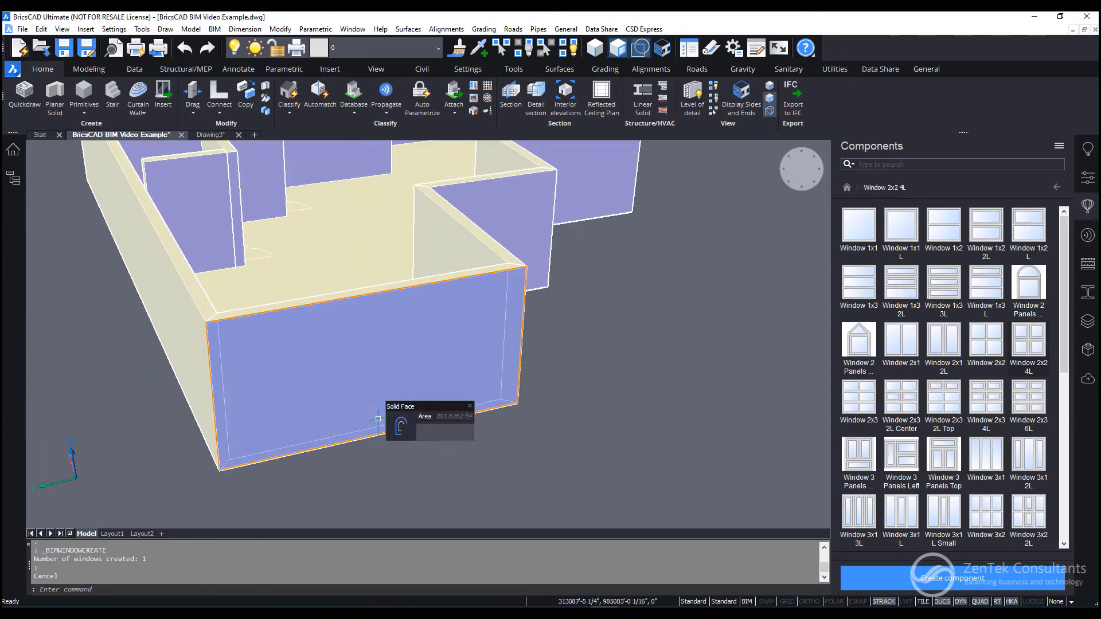
{"action": "mouse_move", "coordinate": [322, 358]}
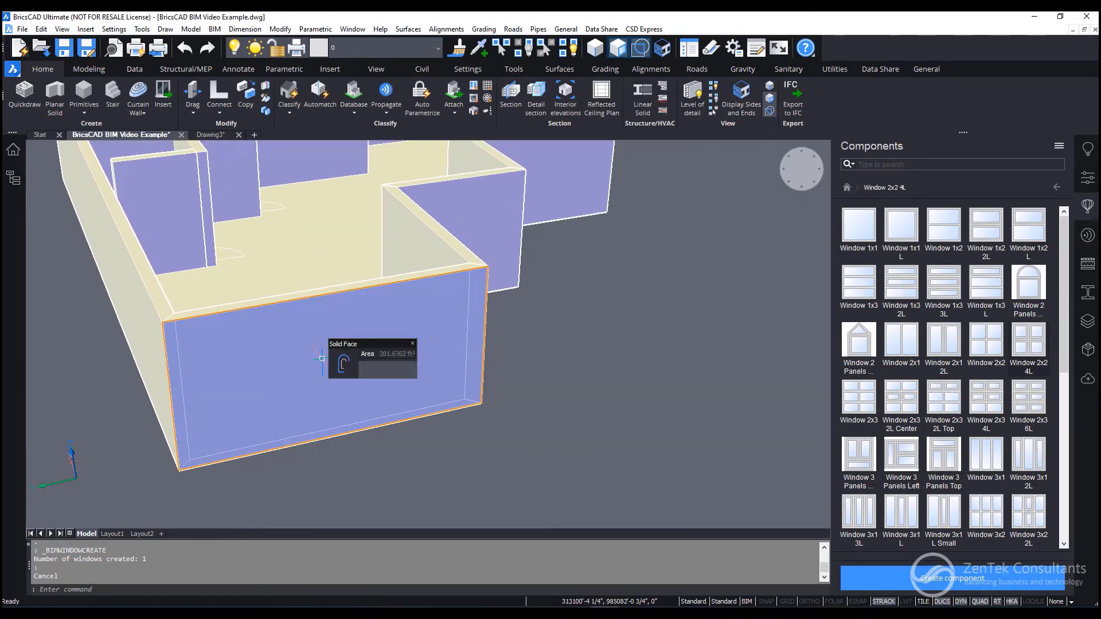
{"action": "key", "text": "Escape"}
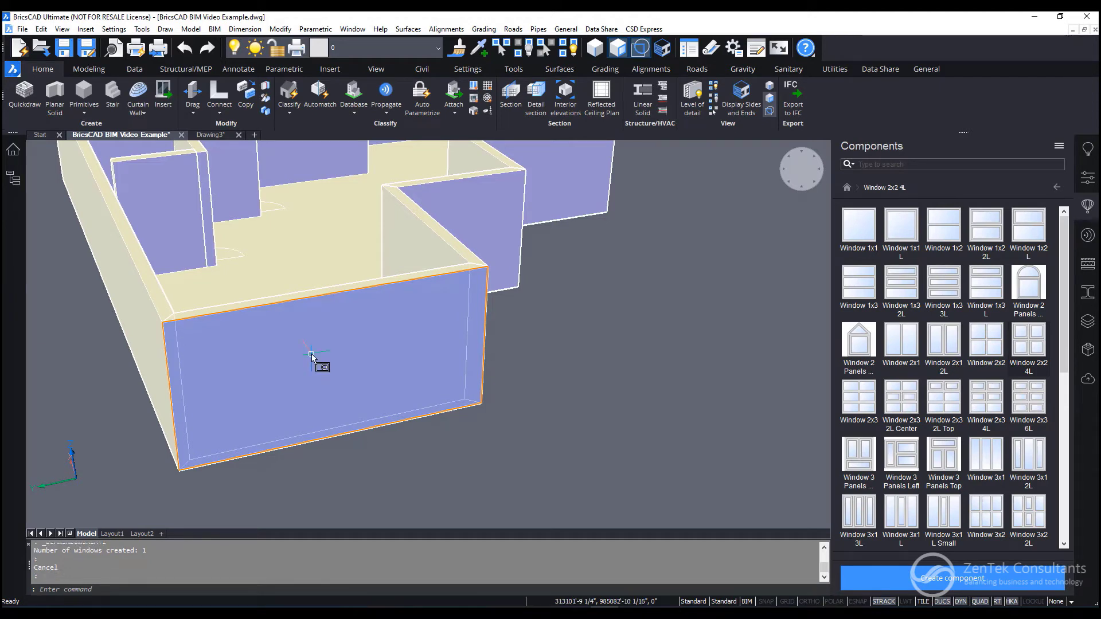
{"action": "left_click", "coordinate": [140, 98]}
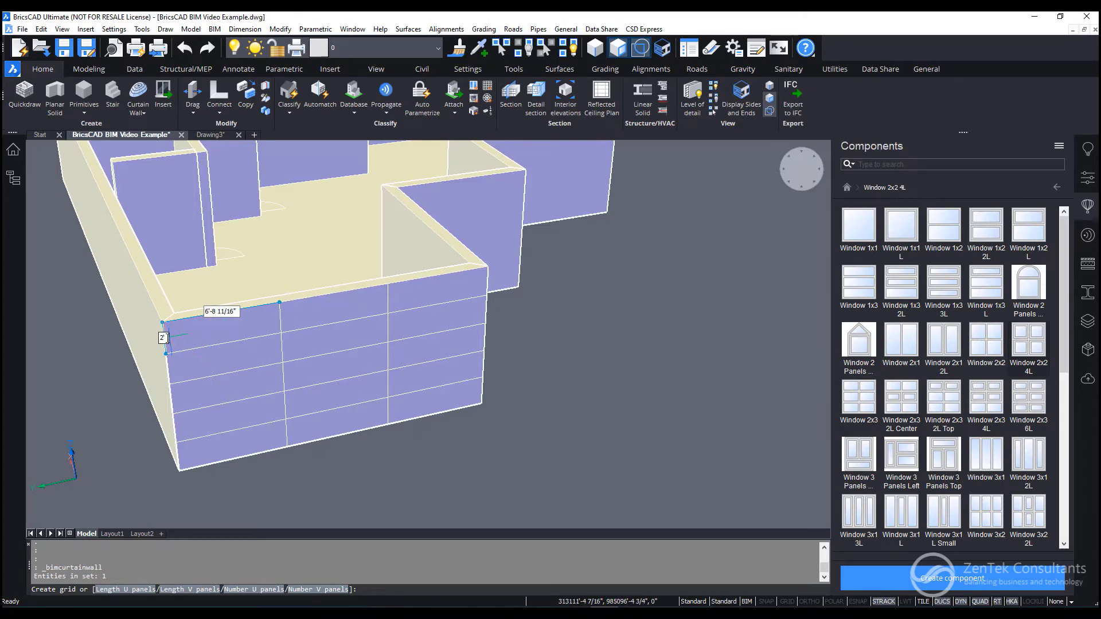
{"action": "key", "text": "Return"}
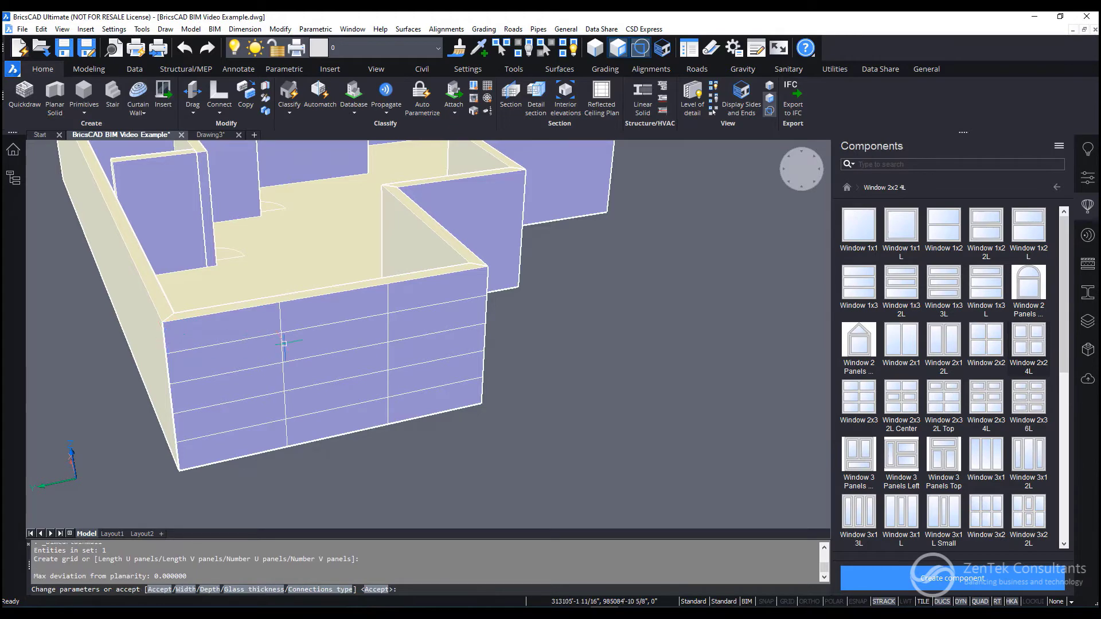
{"action": "key", "text": "Return"}
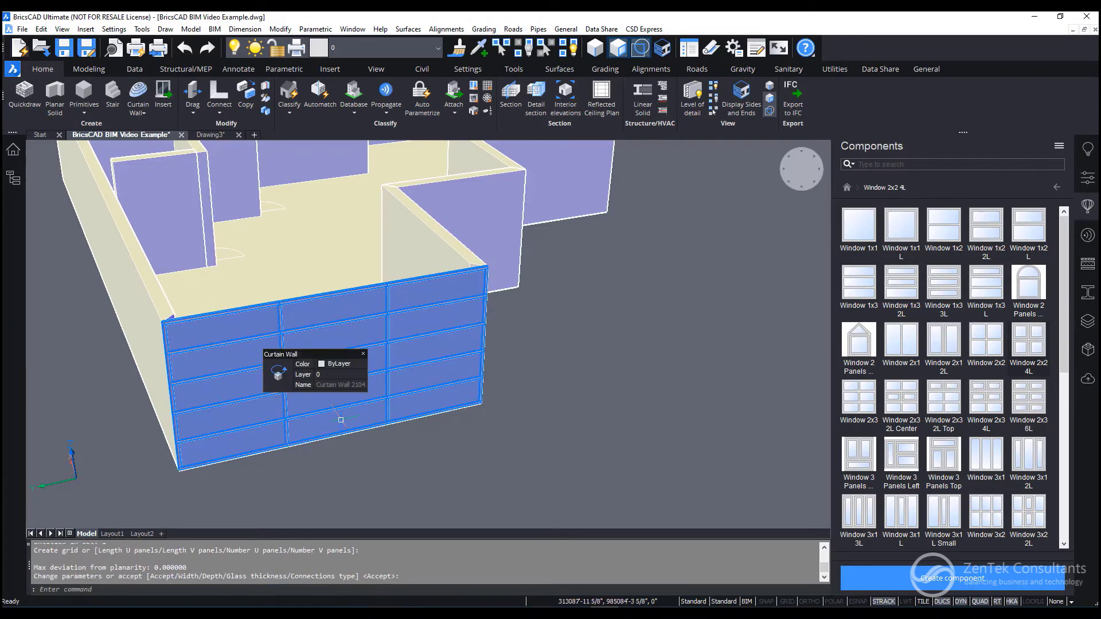
{"action": "key", "text": "Escape"}
Step: Offset the outline of the blank partition wall face beside the open area inward by about 2'-6" to form a rectangle
{"action": "middle_click_drag", "start_coordinate": [365, 476], "coordinate": [418, 386], "text": "shift"}
{"action": "middle_click_drag", "start_coordinate": [690, 303], "coordinate": [516, 417]}
{"action": "middle_click_drag", "start_coordinate": [525, 375], "coordinate": [381, 369], "text": "shift"}
{"action": "scroll", "coordinate": [492, 274], "scroll_direction": "up", "scroll_amount": 3}
{"action": "middle_click_drag", "start_coordinate": [533, 454], "coordinate": [414, 453], "text": "shift"}
{"action": "middle_click_drag", "start_coordinate": [706, 410], "coordinate": [23, 321]}
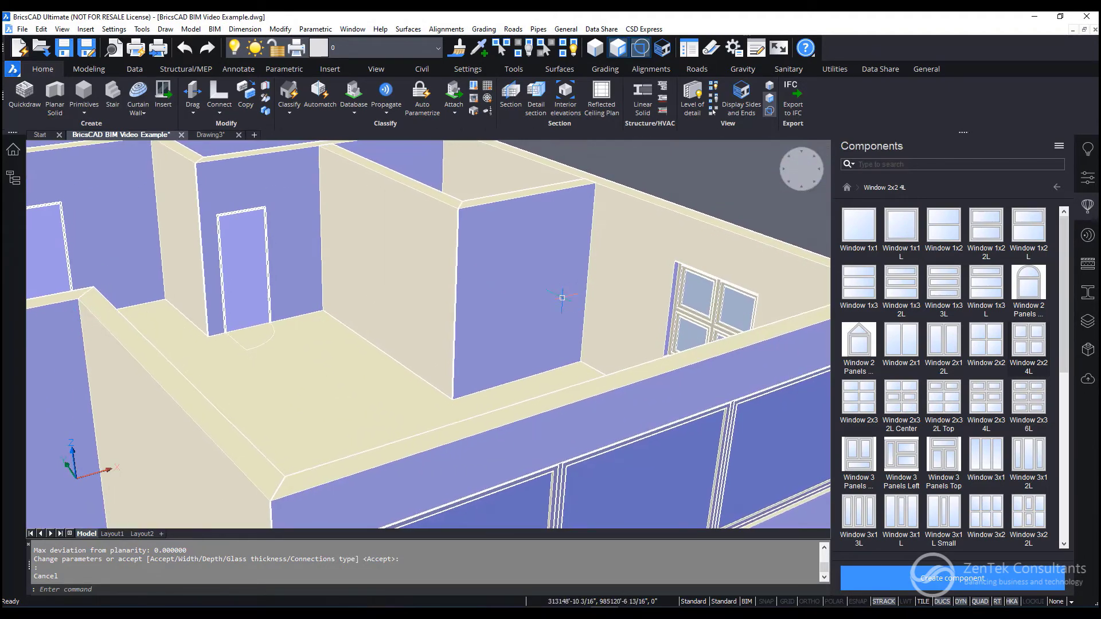
{"action": "middle_click_drag", "start_coordinate": [560, 297], "coordinate": [510, 407]}
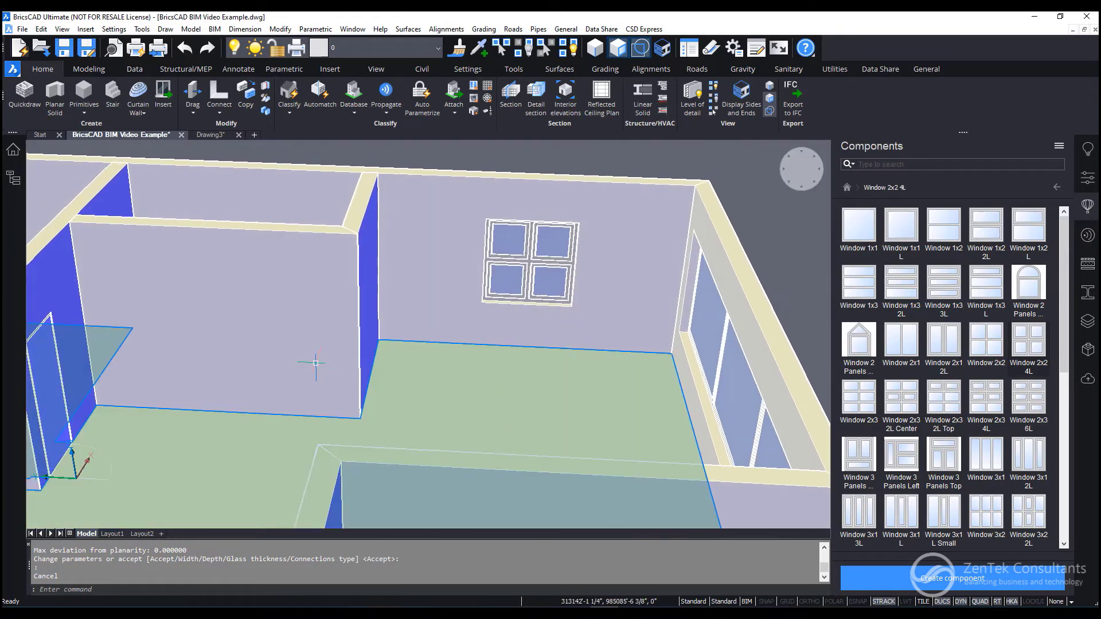
{"action": "middle_click_drag", "start_coordinate": [312, 364], "coordinate": [528, 348]}
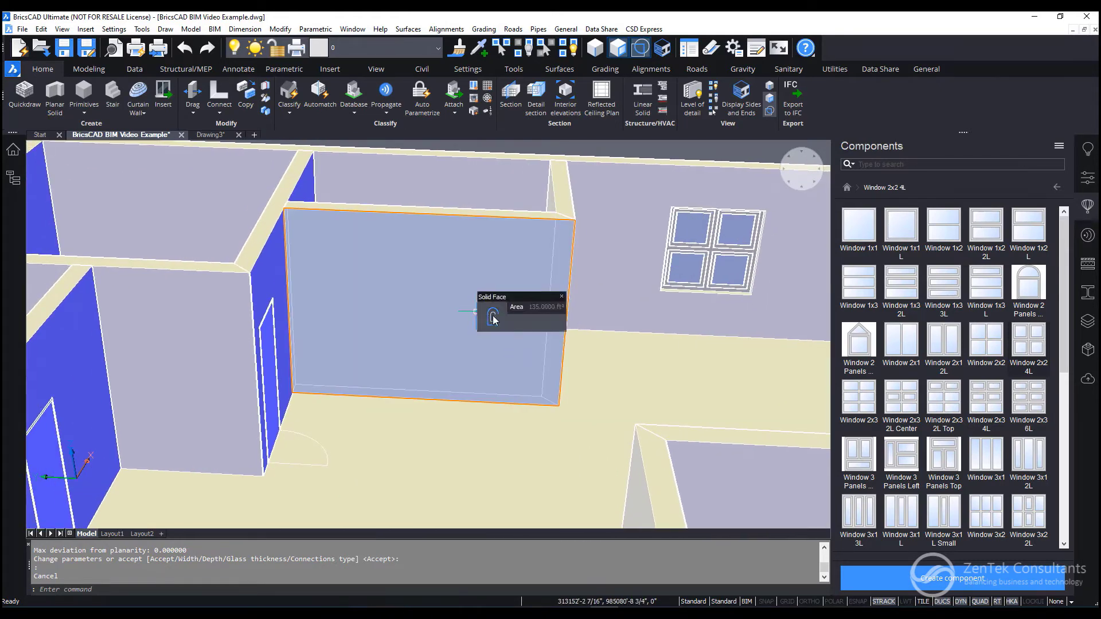
{"action": "mouse_move", "coordinate": [495, 321]}
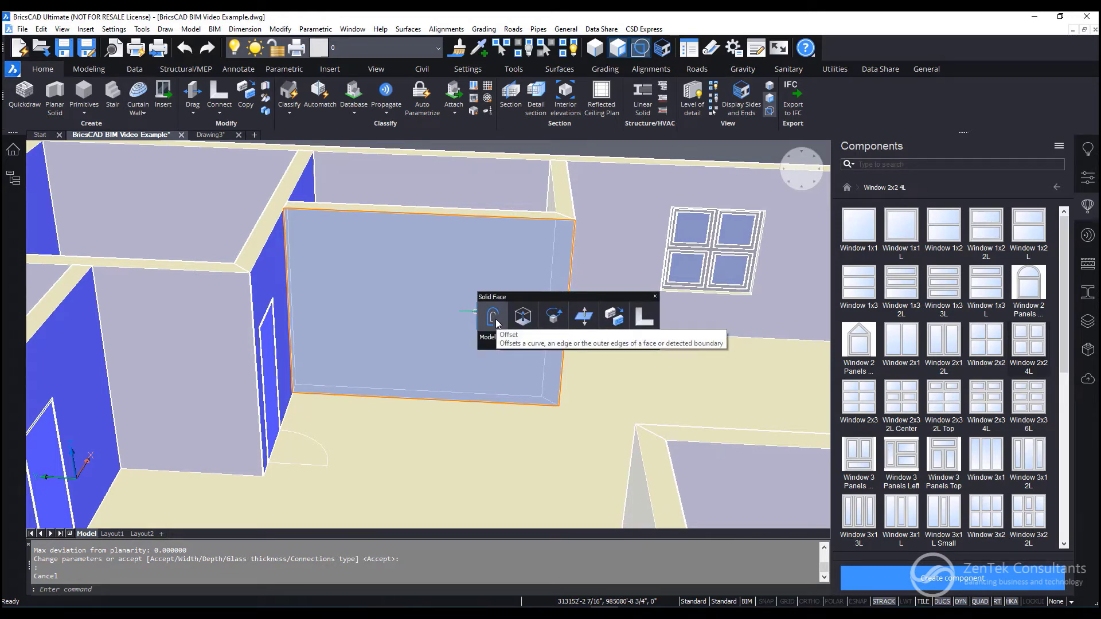
{"action": "left_click", "coordinate": [494, 319]}
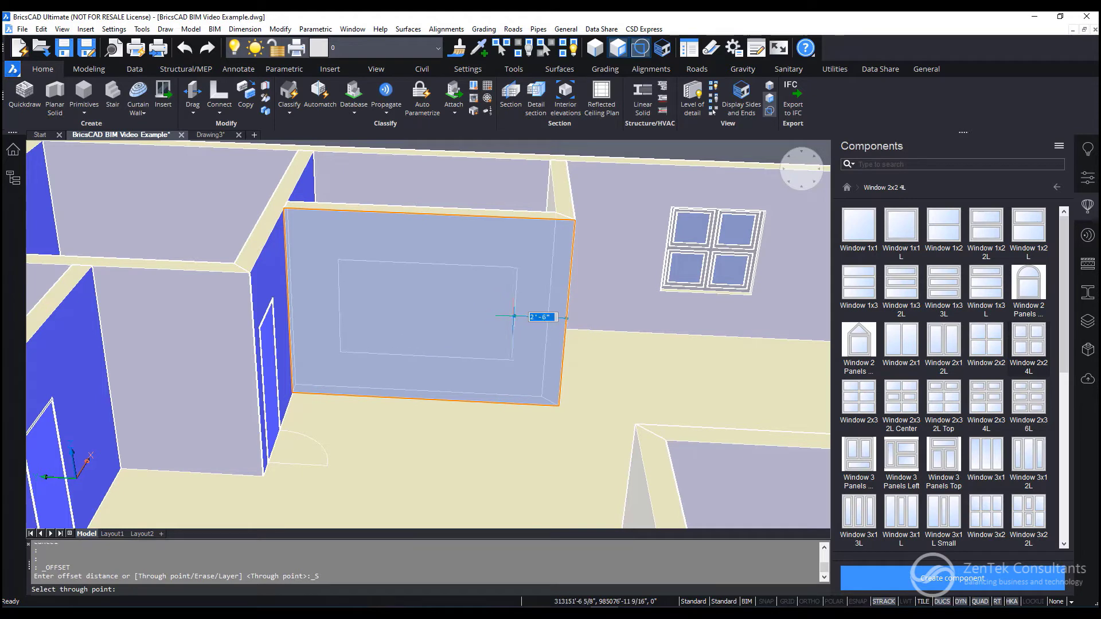
{"action": "left_click", "coordinate": [514, 316]}
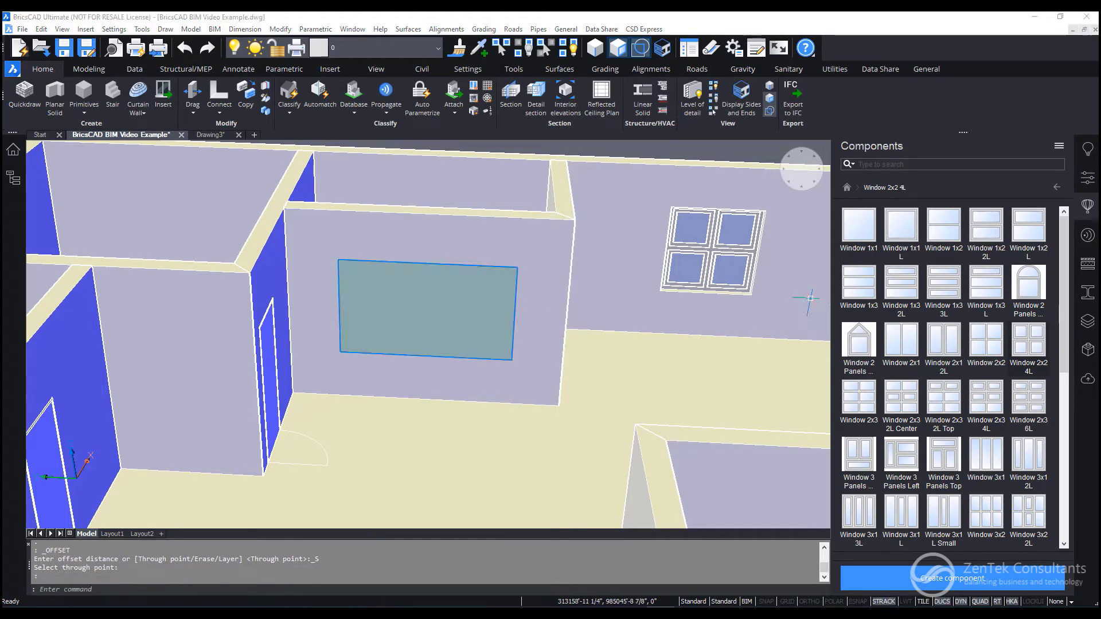
Step: Cut a plain opening through the partition wall from the offset rectangle
{"action": "left_click", "coordinate": [449, 298]}
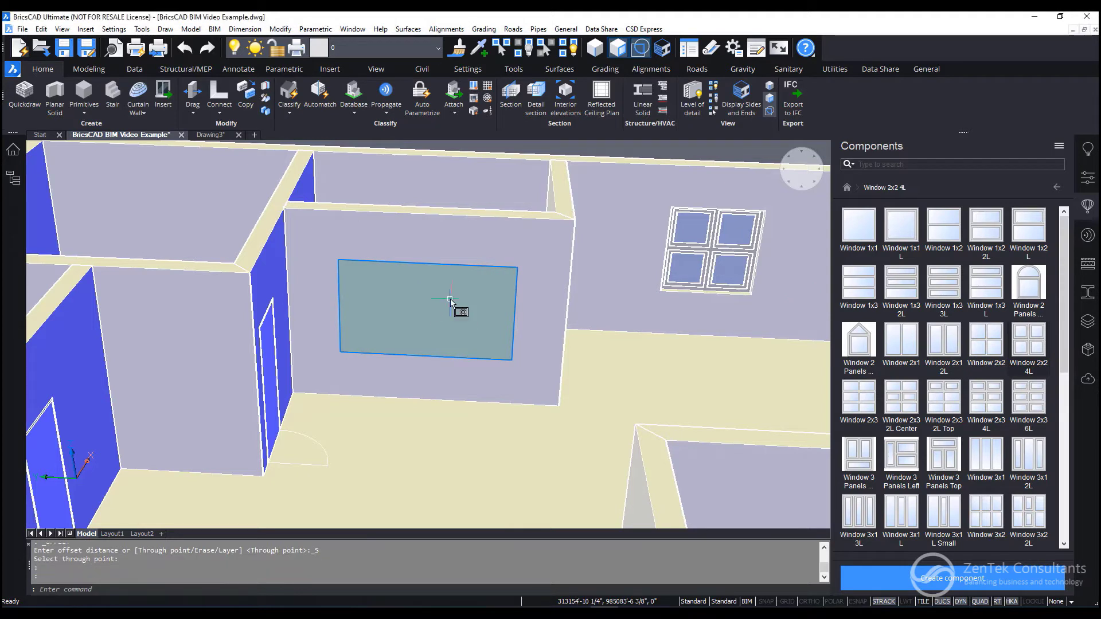
{"action": "mouse_move", "coordinate": [471, 304]}
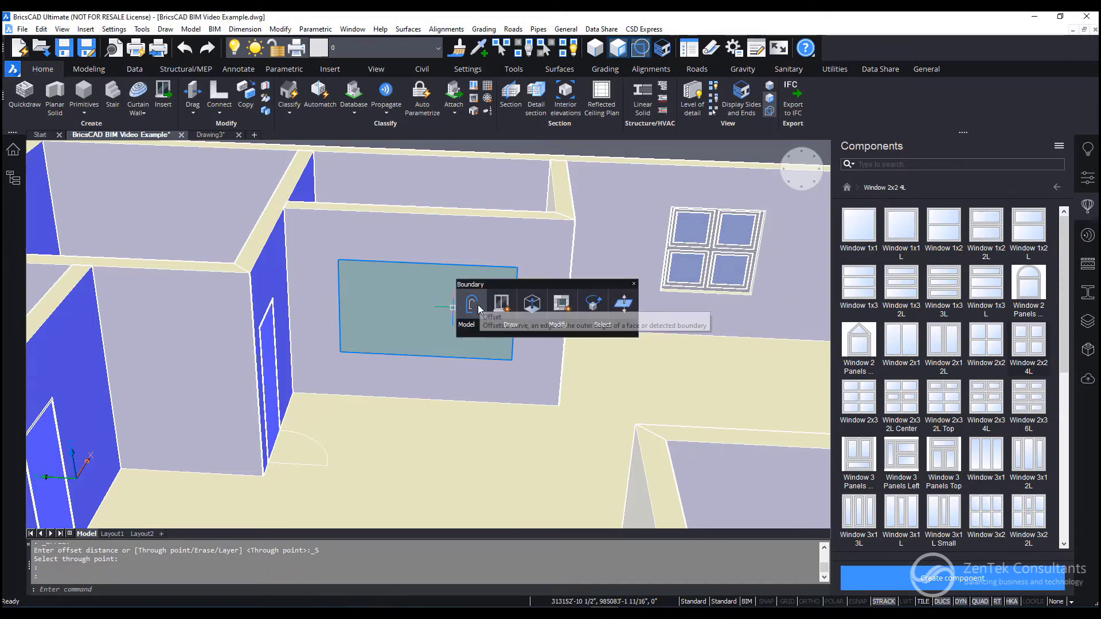
{"action": "mouse_move", "coordinate": [468, 327]}
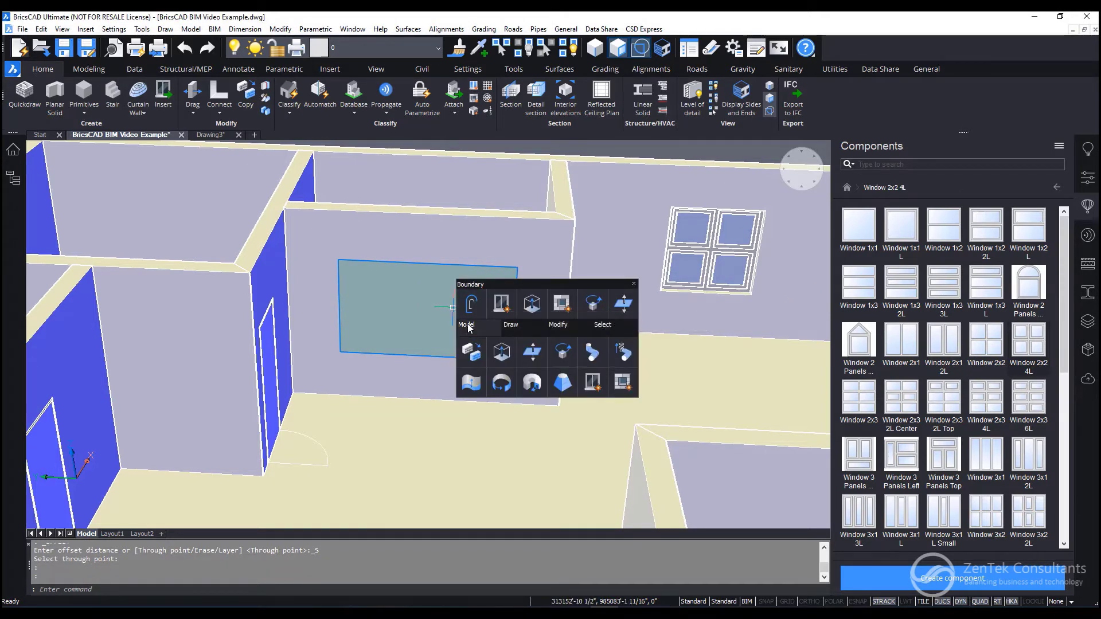
{"action": "left_click", "coordinate": [628, 386]}
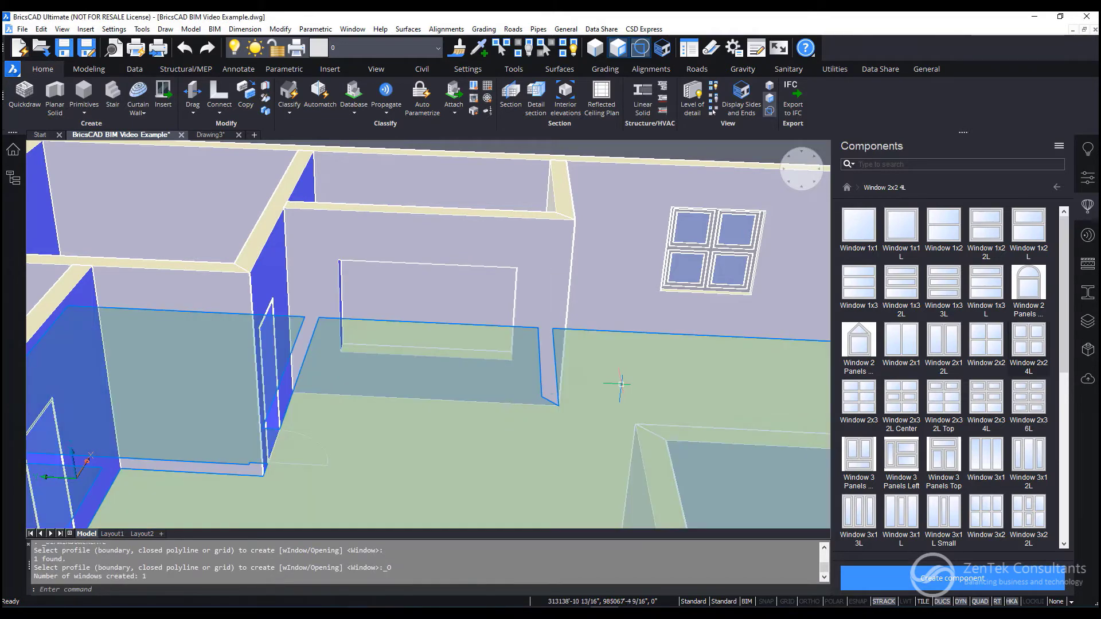
Step: Extrude the polyline along the tops of the exterior walls upward 1' as a solid roof slab, with entity snaps off
{"action": "middle_click_drag", "start_coordinate": [492, 449], "coordinate": [344, 442]}
{"action": "middle_click_drag", "start_coordinate": [500, 408], "coordinate": [450, 408], "text": "shift"}
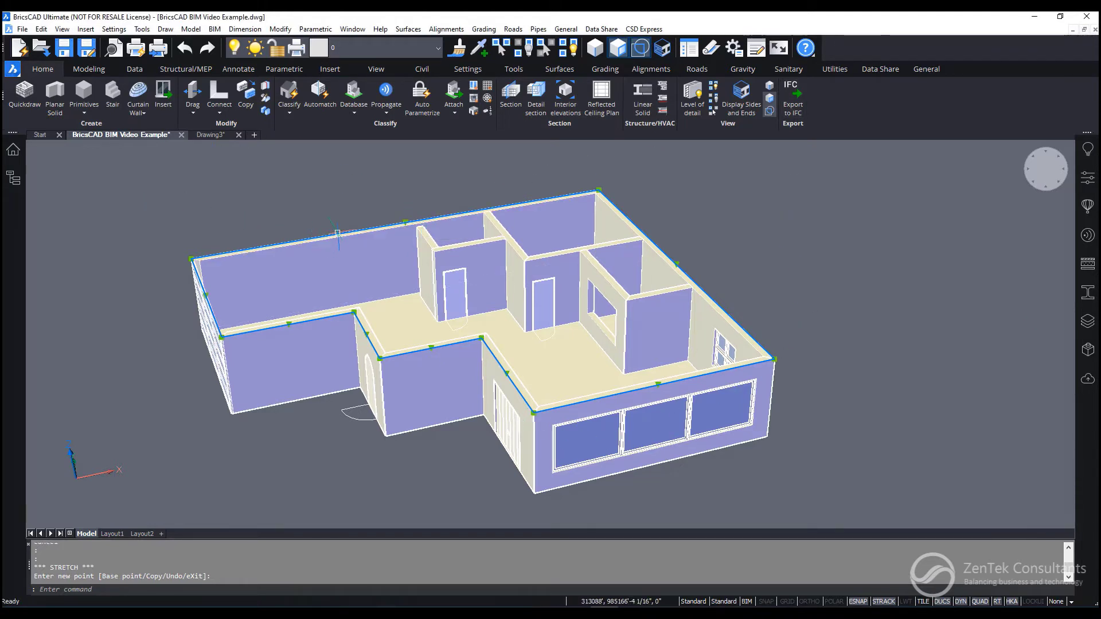
{"action": "mouse_move", "coordinate": [342, 233]}
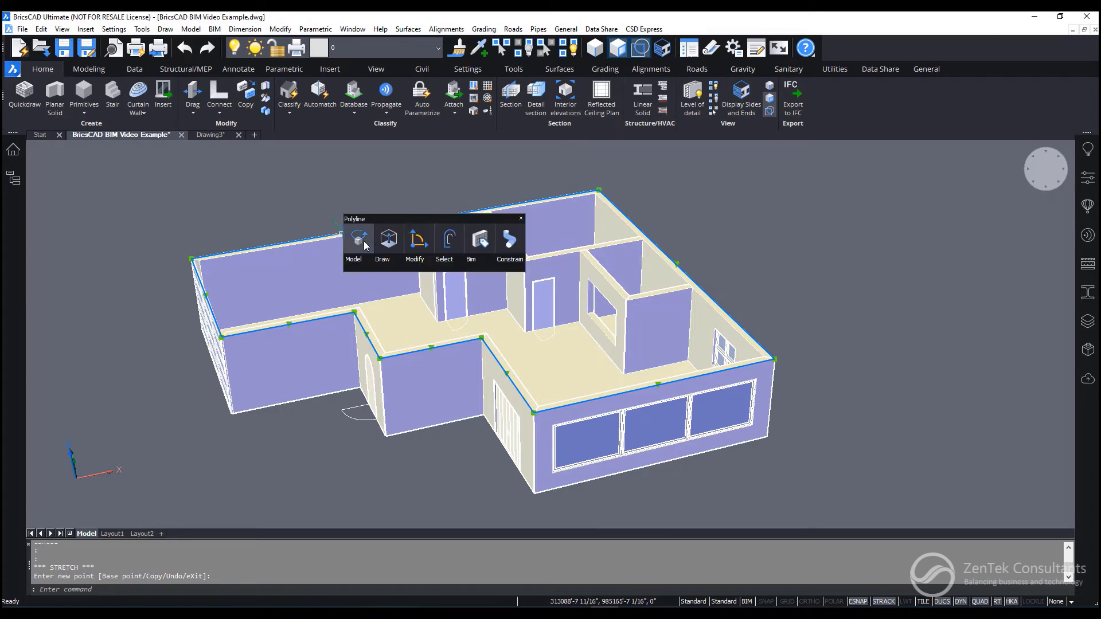
{"action": "left_click", "coordinate": [392, 244]}
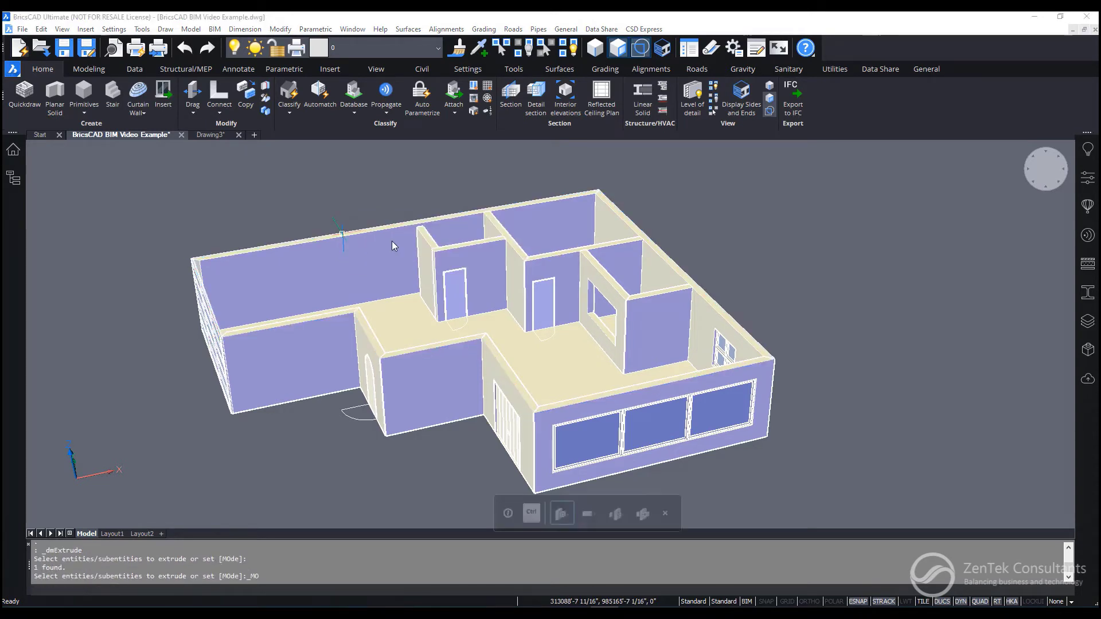
{"action": "key", "text": "F3"}
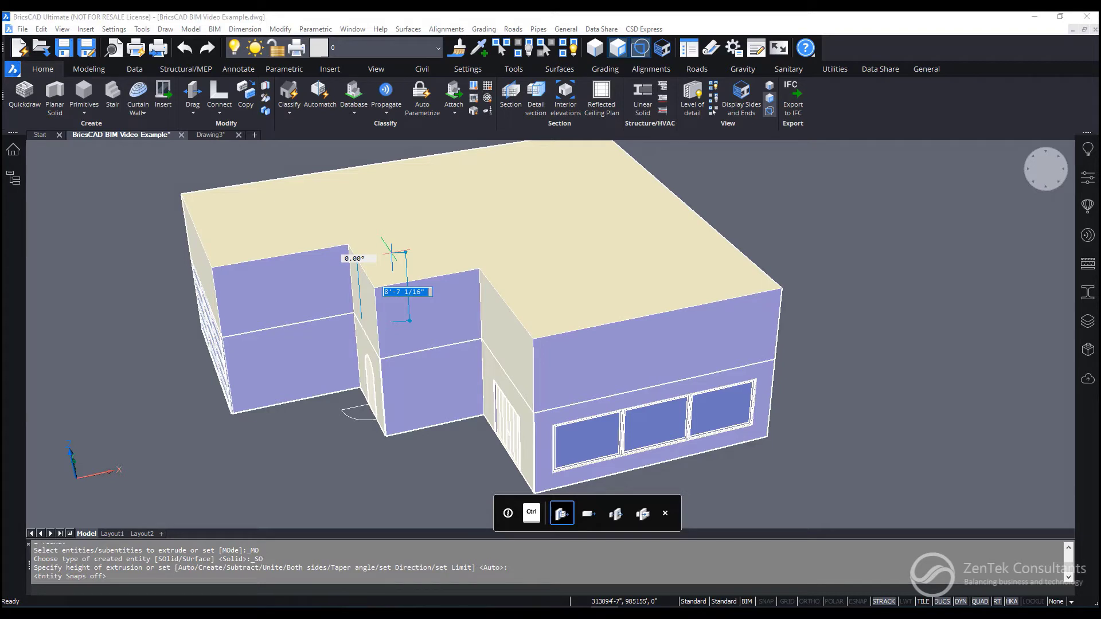
{"action": "type", "text": "1'"}
{"action": "key", "text": "Return"}
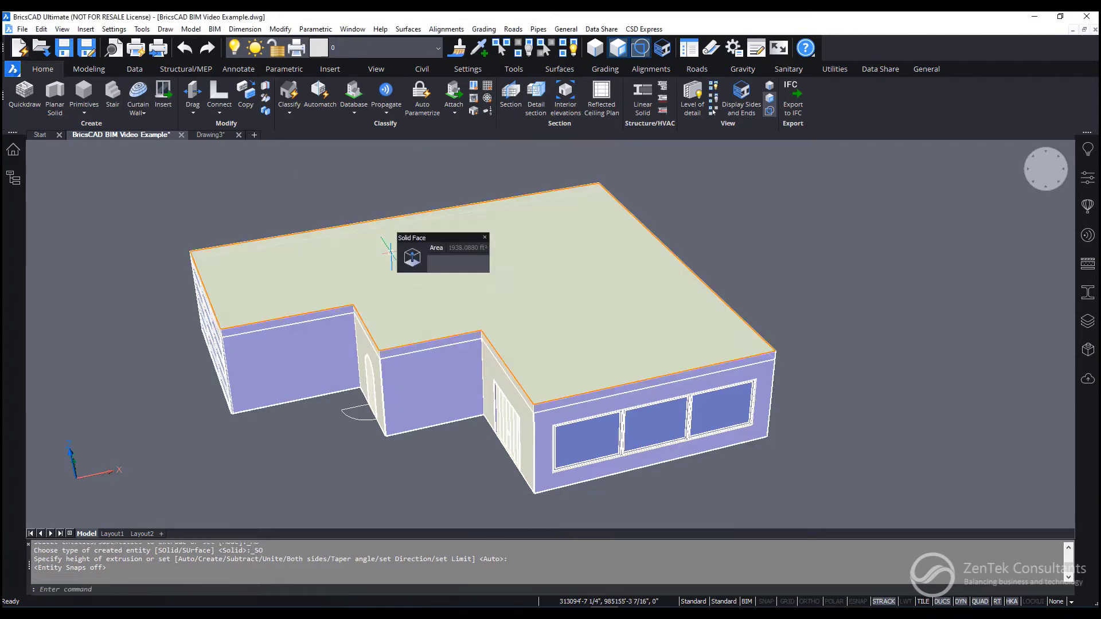
{"action": "key", "text": "Escape"}
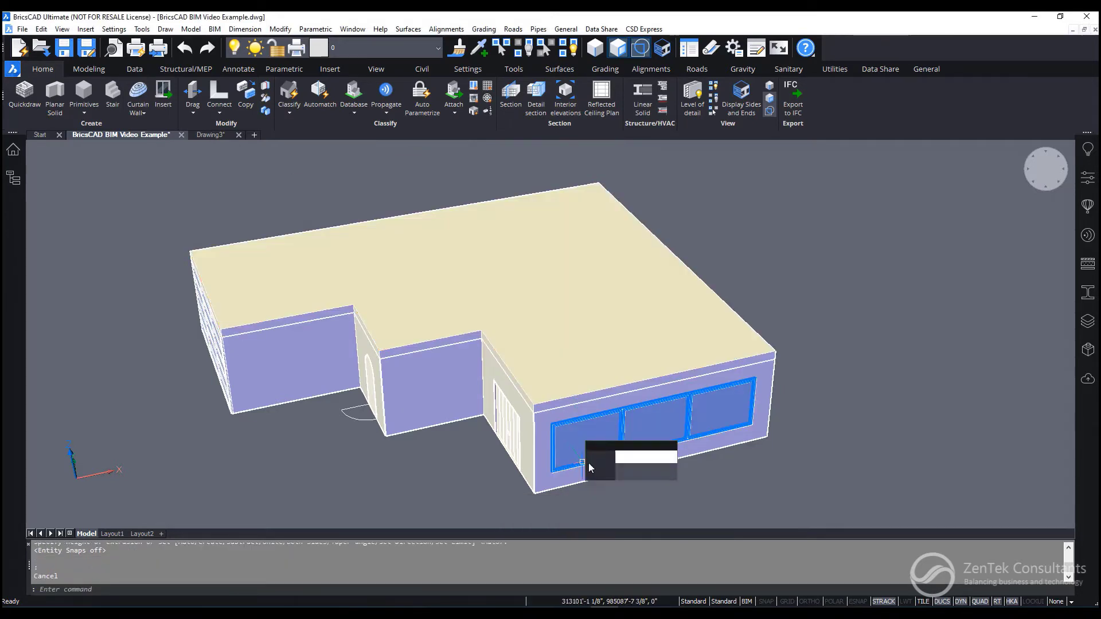
Step: Turn off face selection and start the Manipulator on the whole roof slab solid
{"action": "middle_click_drag", "start_coordinate": [605, 489], "coordinate": [546, 470], "text": "shift"}
{"action": "middle_click_drag", "start_coordinate": [665, 335], "coordinate": [689, 319]}
{"action": "scroll", "coordinate": [541, 257], "scroll_direction": "up", "scroll_amount": 3}
{"action": "scroll", "coordinate": [754, 320], "scroll_direction": "down", "scroll_amount": 3}
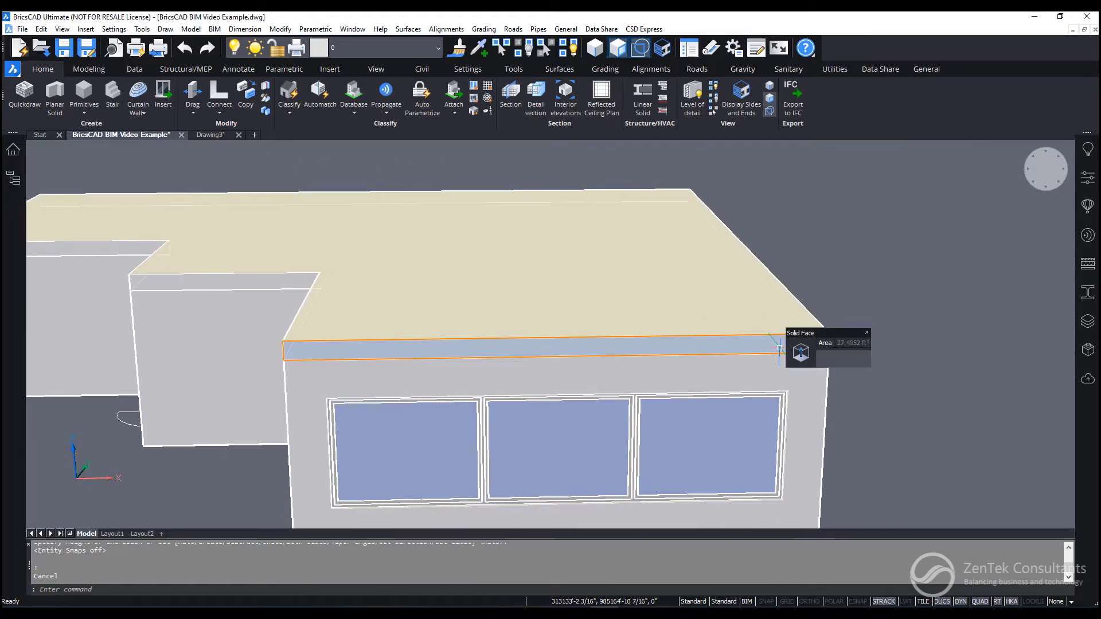
{"action": "left_click", "coordinate": [617, 47]}
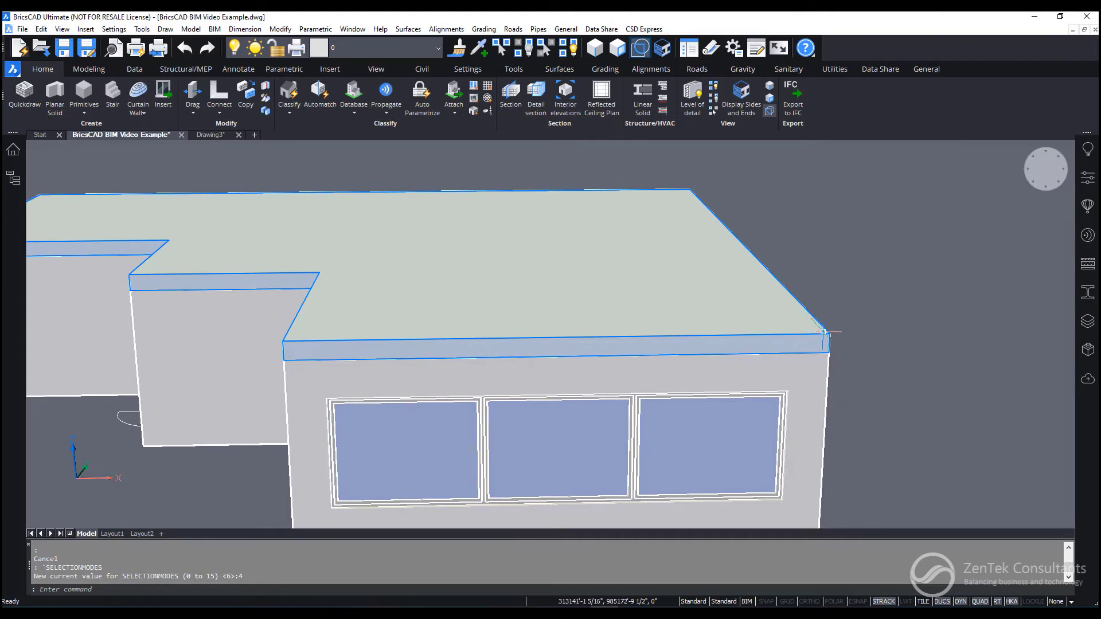
{"action": "left_click", "coordinate": [823, 334]}
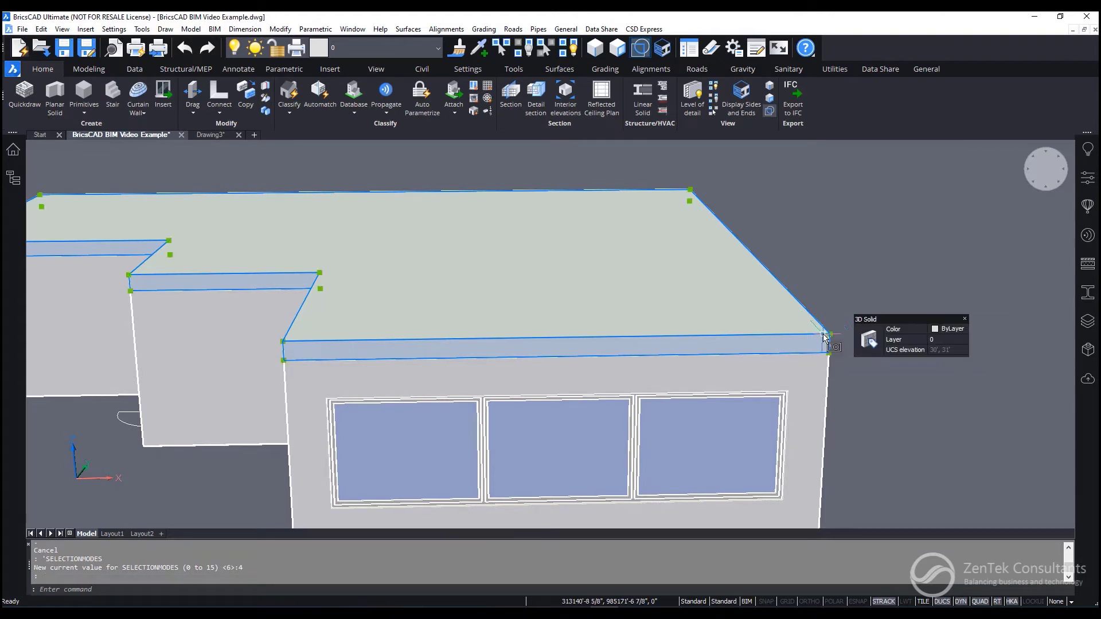
{"action": "mouse_move", "coordinate": [878, 346]}
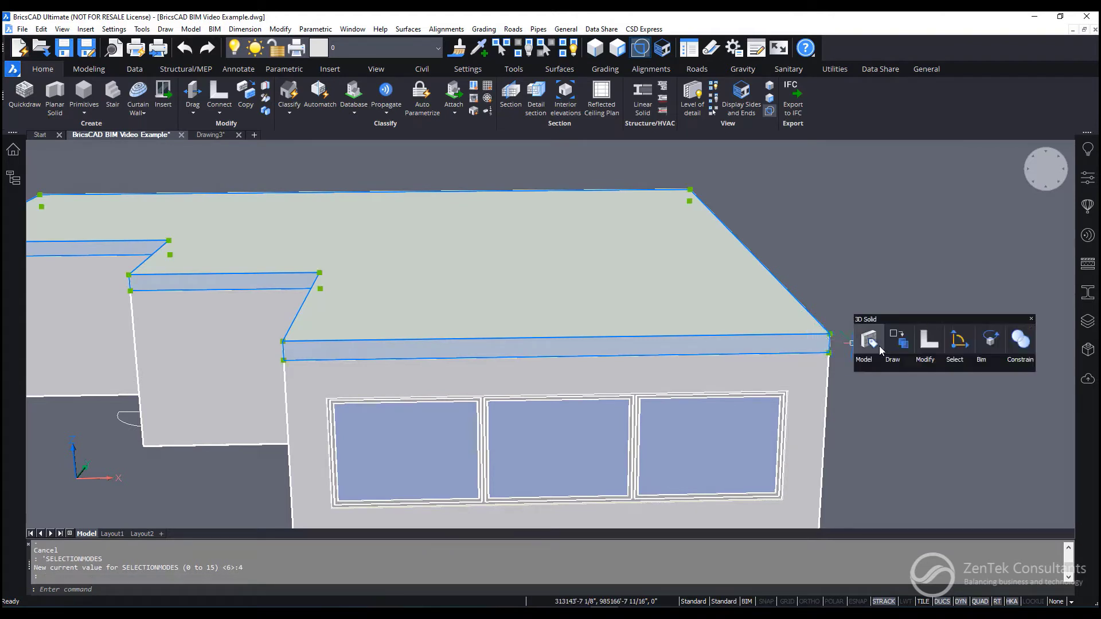
{"action": "left_click", "coordinate": [958, 340]}
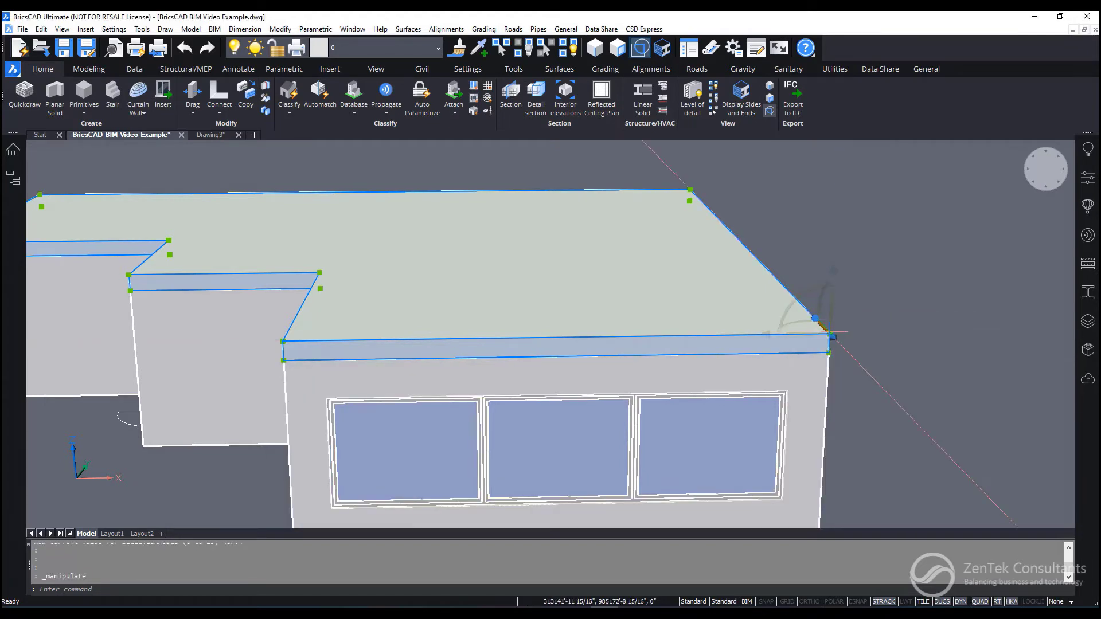
{"action": "left_click", "coordinate": [825, 331]}
{"action": "key", "text": "Escape"}
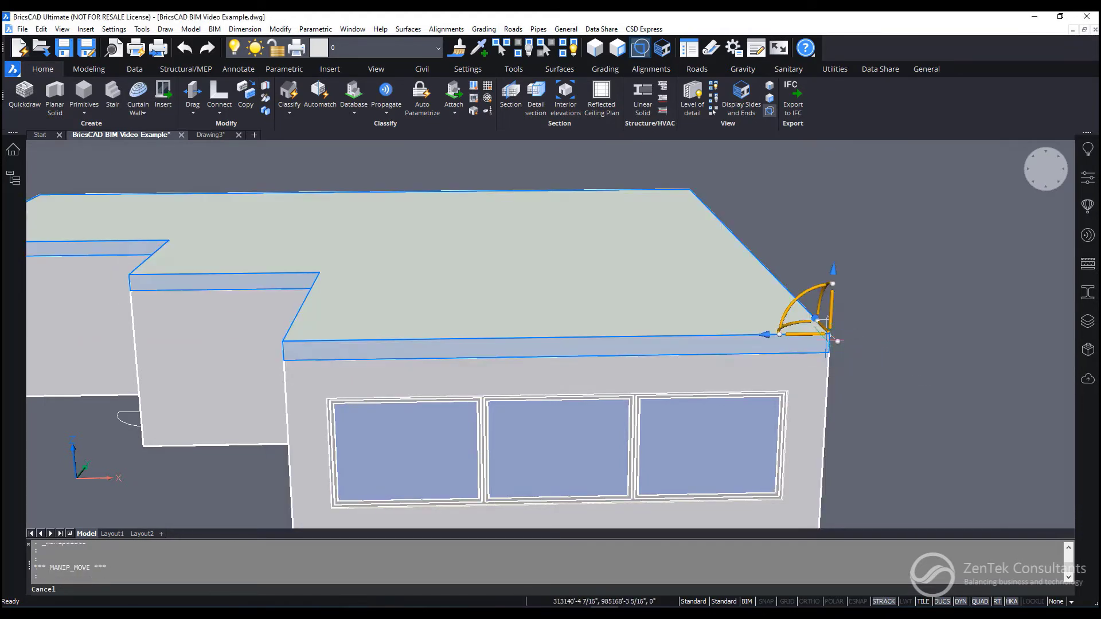
{"action": "scroll", "coordinate": [827, 337], "scroll_direction": "up", "scroll_amount": 3}
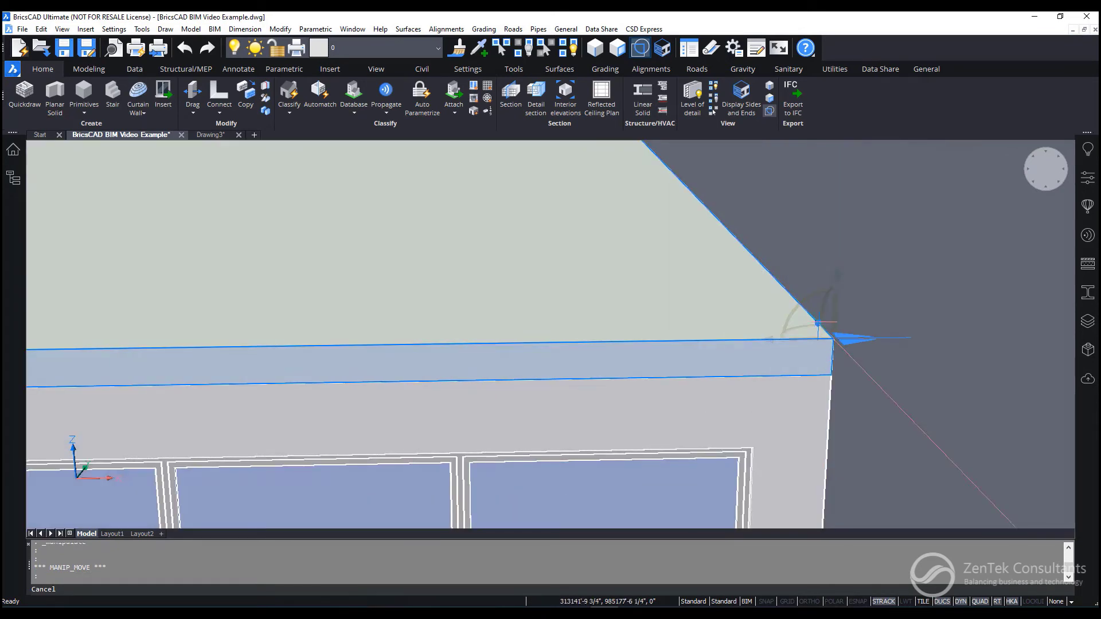
{"action": "left_click", "coordinate": [840, 347]}
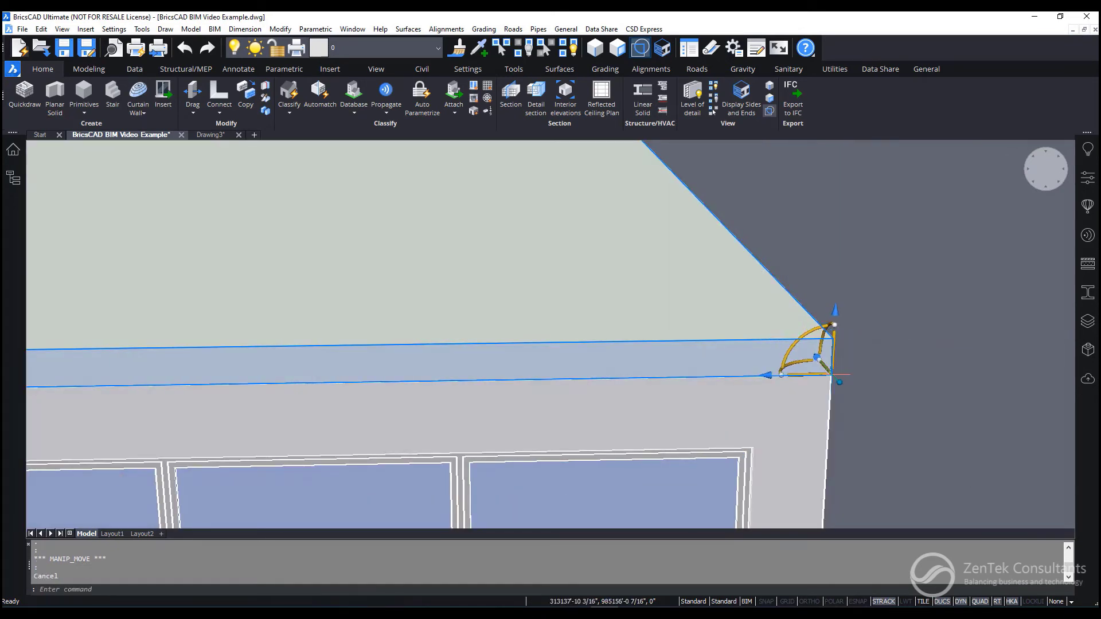
{"action": "left_click", "coordinate": [806, 339]}
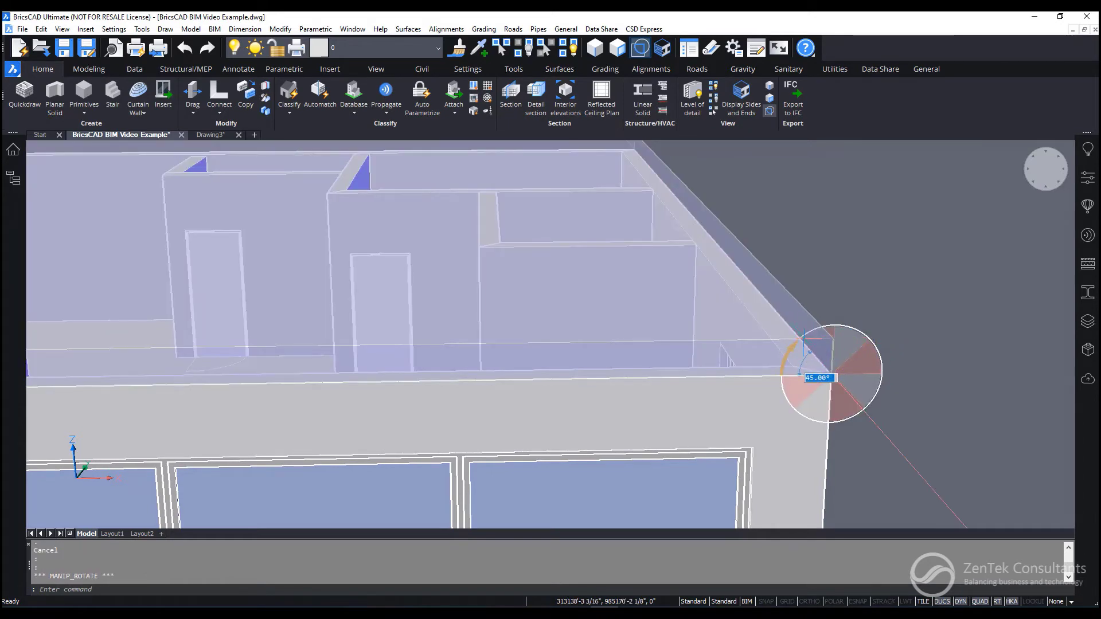
{"action": "key", "text": "Escape"}
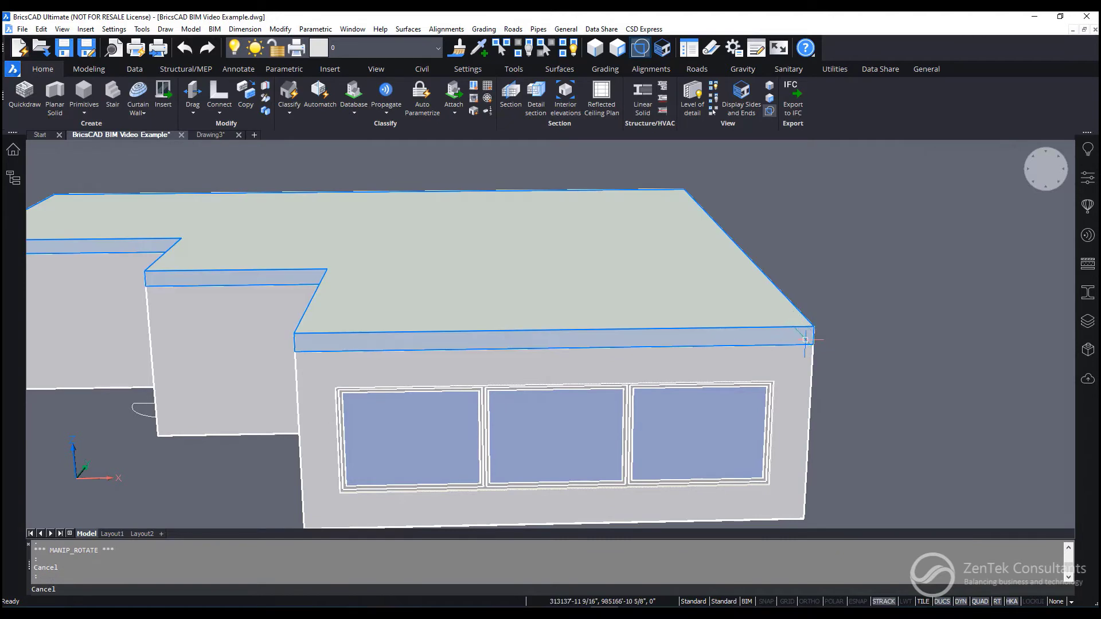
Step: Rotate the roof slab upward by 5° about its lower edge above the end of the three-pane window wall, using the Manipulator
{"action": "left_click", "coordinate": [824, 347]}
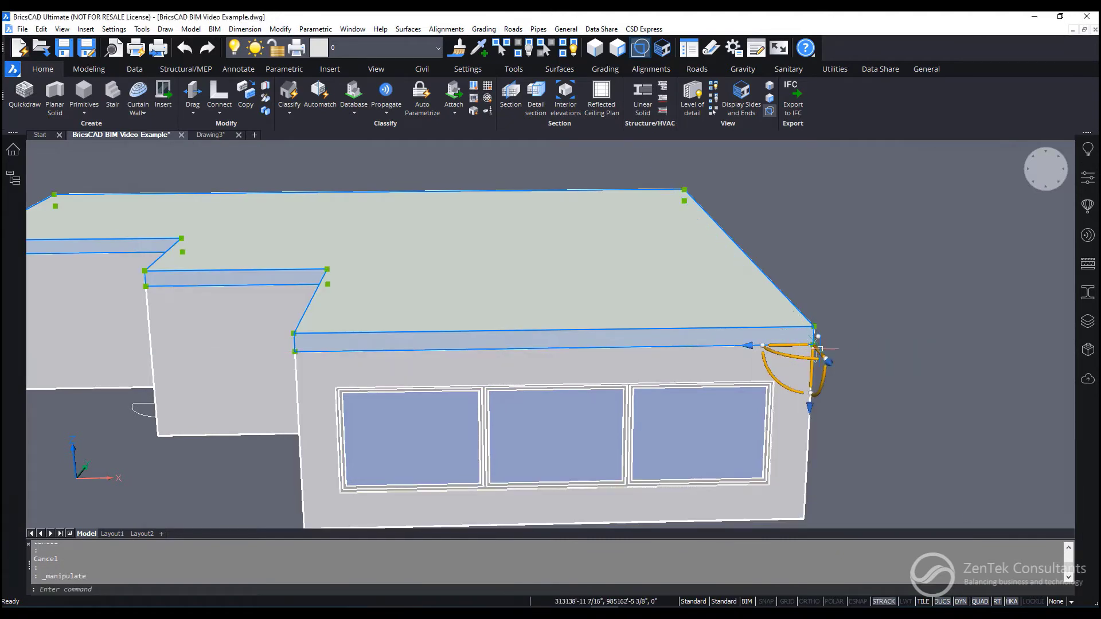
{"action": "left_click", "coordinate": [771, 370]}
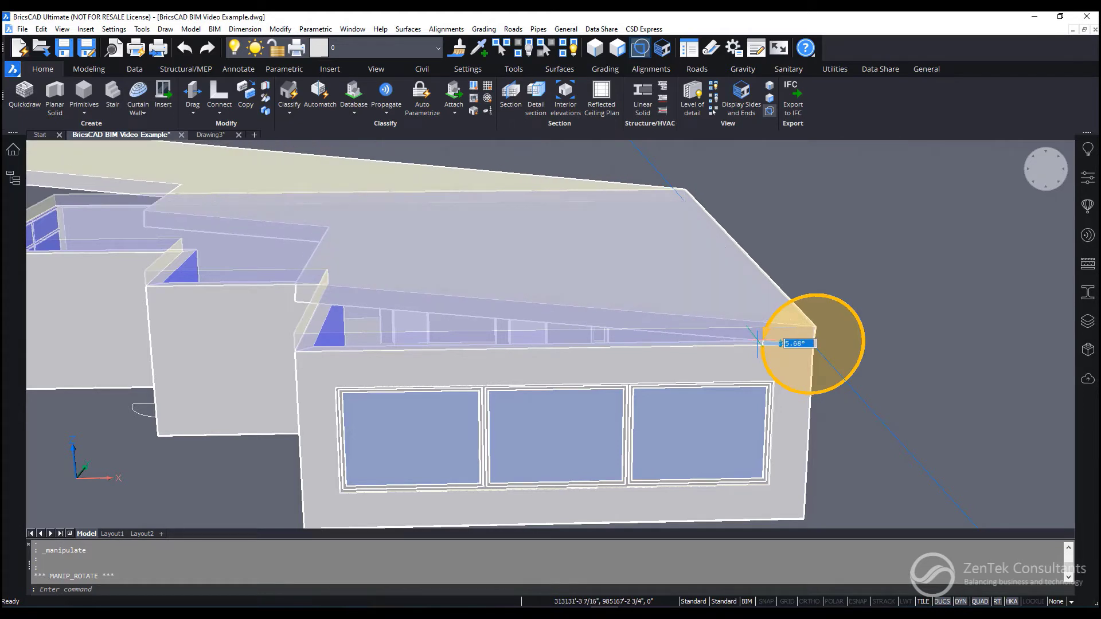
{"action": "type", "text": "5"}
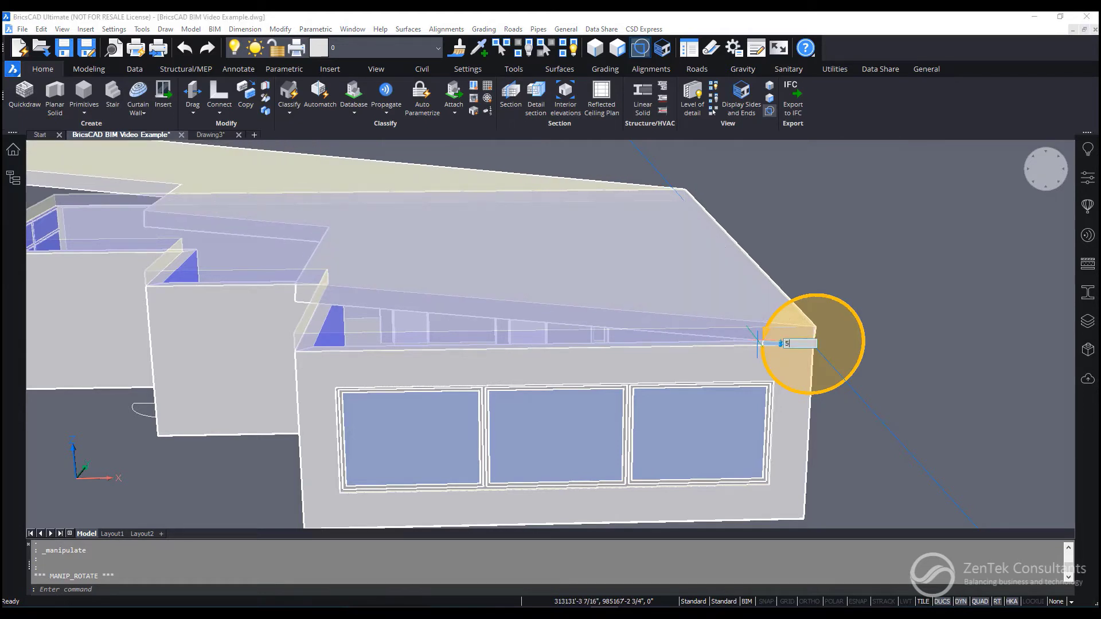
{"action": "key", "text": "Return"}
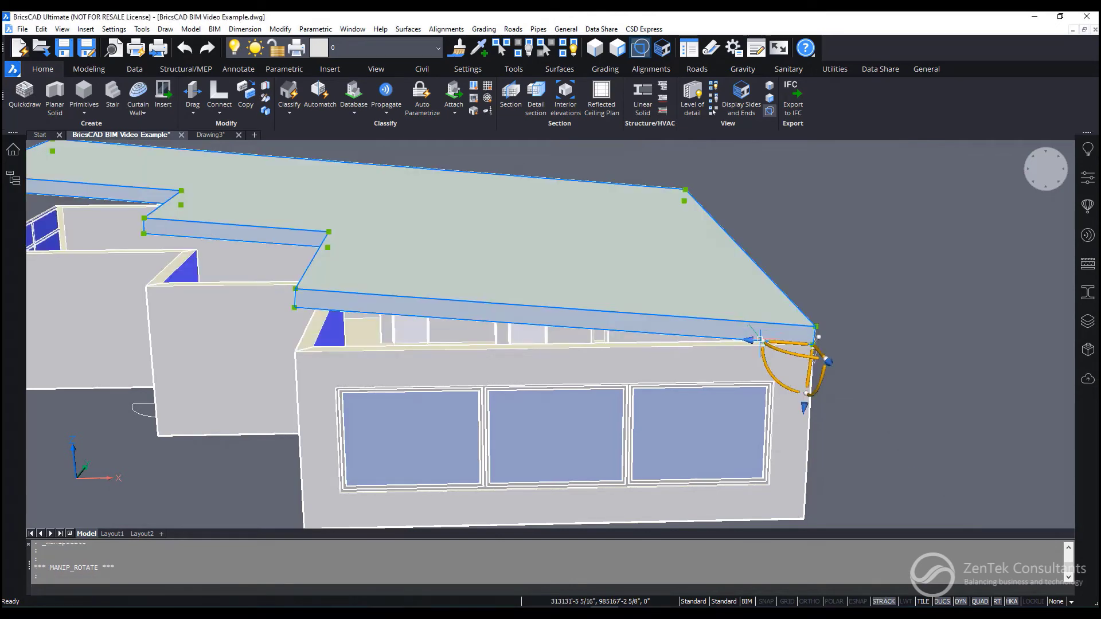
{"action": "middle_click_drag", "start_coordinate": [757, 343], "coordinate": [816, 340]}
{"action": "key", "text": "Escape"}
{"action": "key", "text": "Escape"}
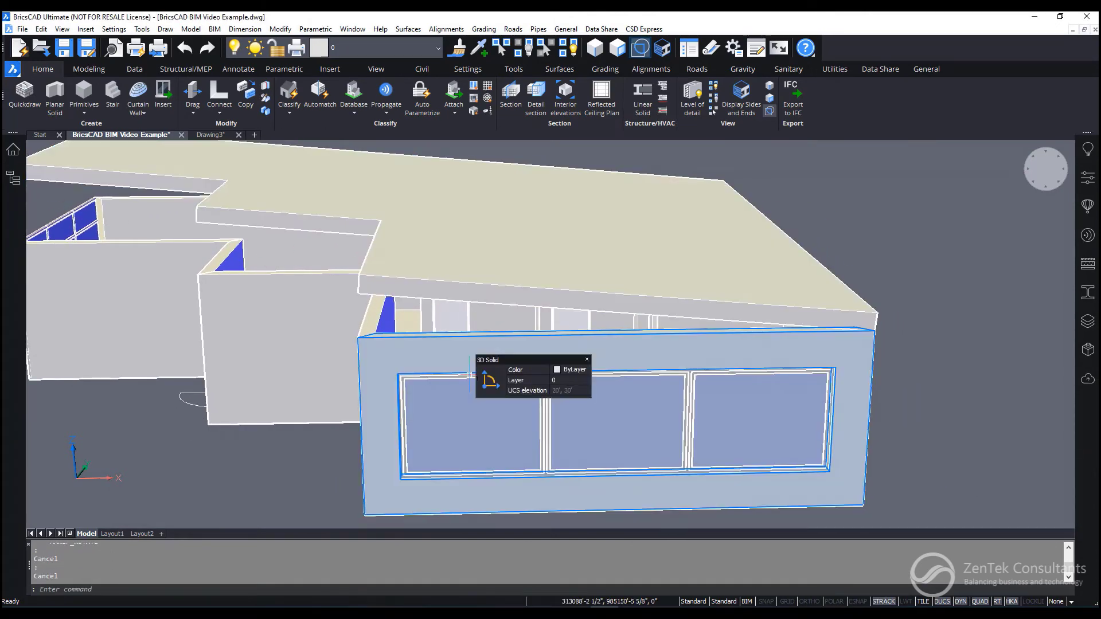
Step: With face selection enabled, select all faces coplanar with the windowed wall's top and connect them to the nearest solid, the sloped roof
{"action": "middle_click_drag", "start_coordinate": [471, 376], "coordinate": [516, 377]}
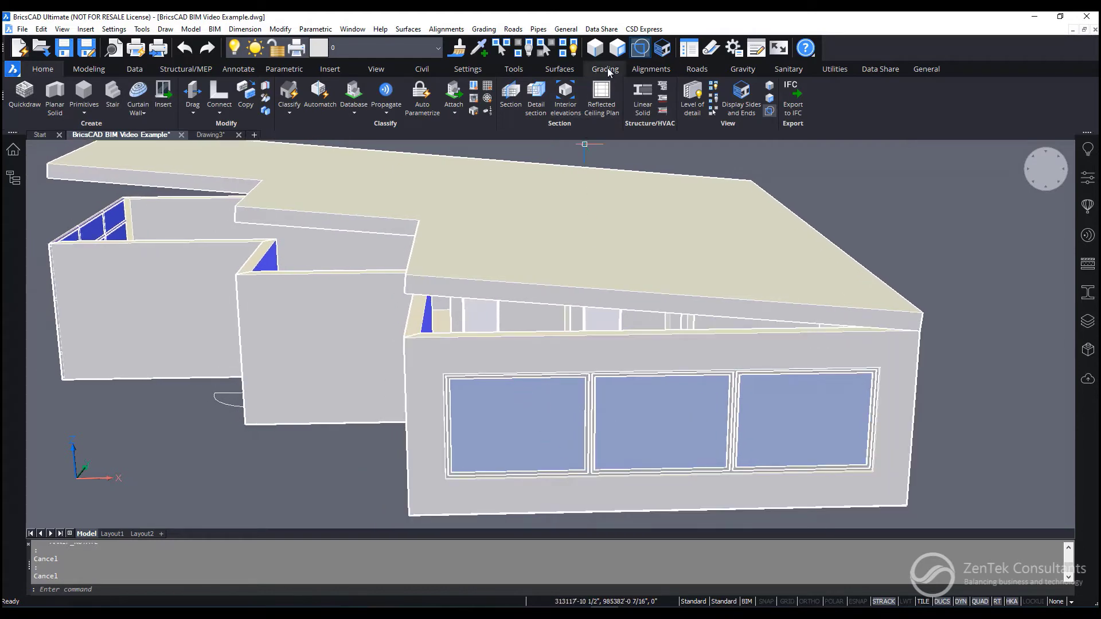
{"action": "left_click", "coordinate": [614, 54]}
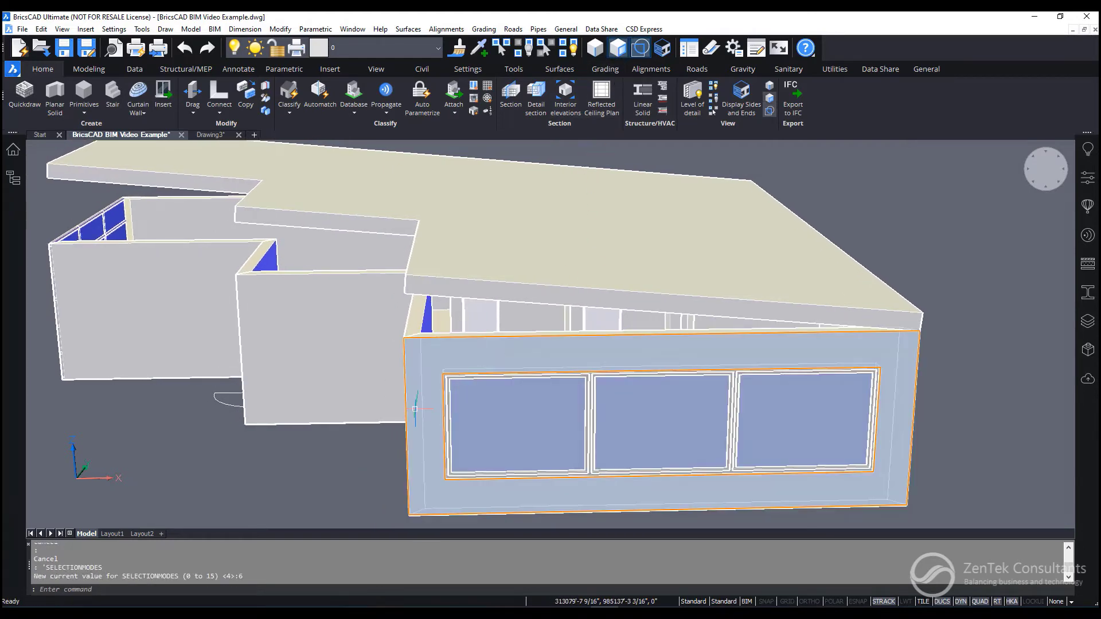
{"action": "middle_click_drag", "start_coordinate": [415, 391], "coordinate": [497, 415], "text": "shift"}
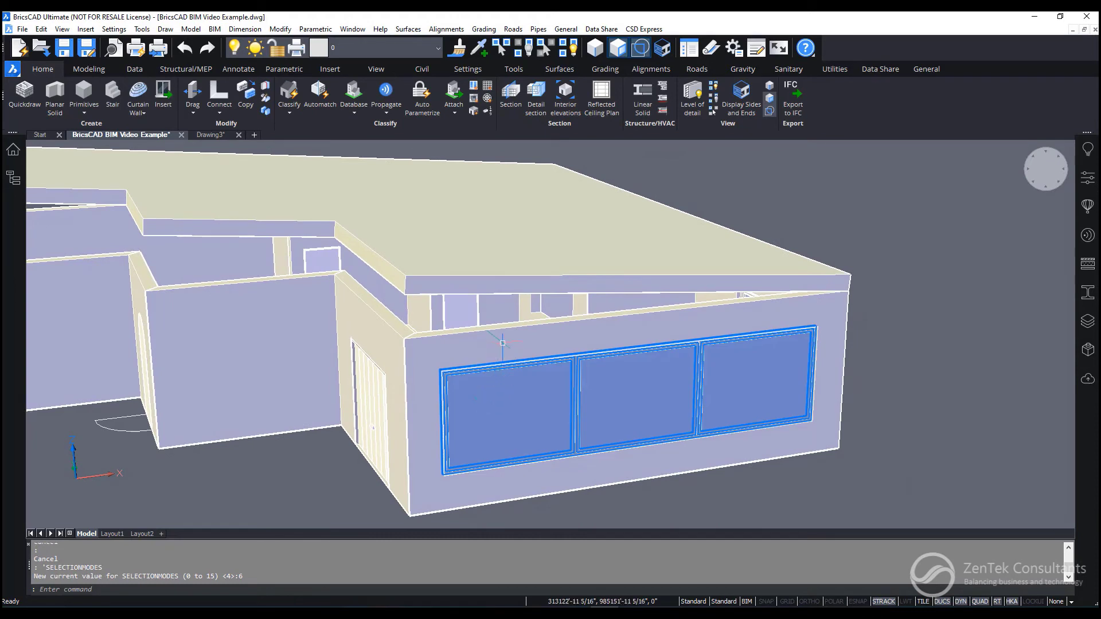
{"action": "mouse_move", "coordinate": [484, 328]}
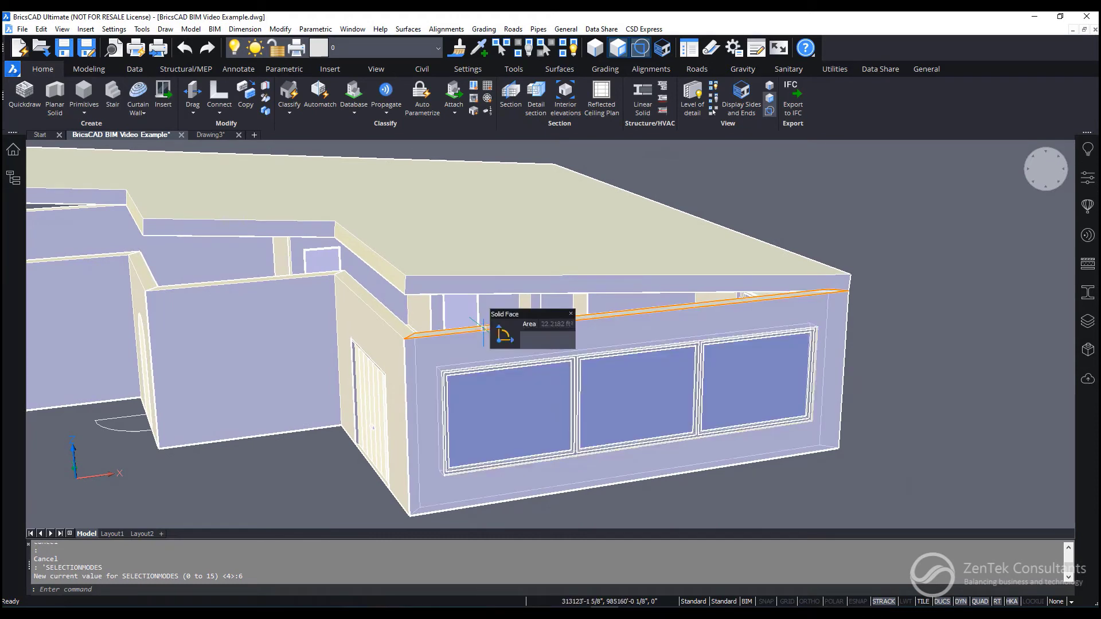
{"action": "mouse_move", "coordinate": [502, 344]}
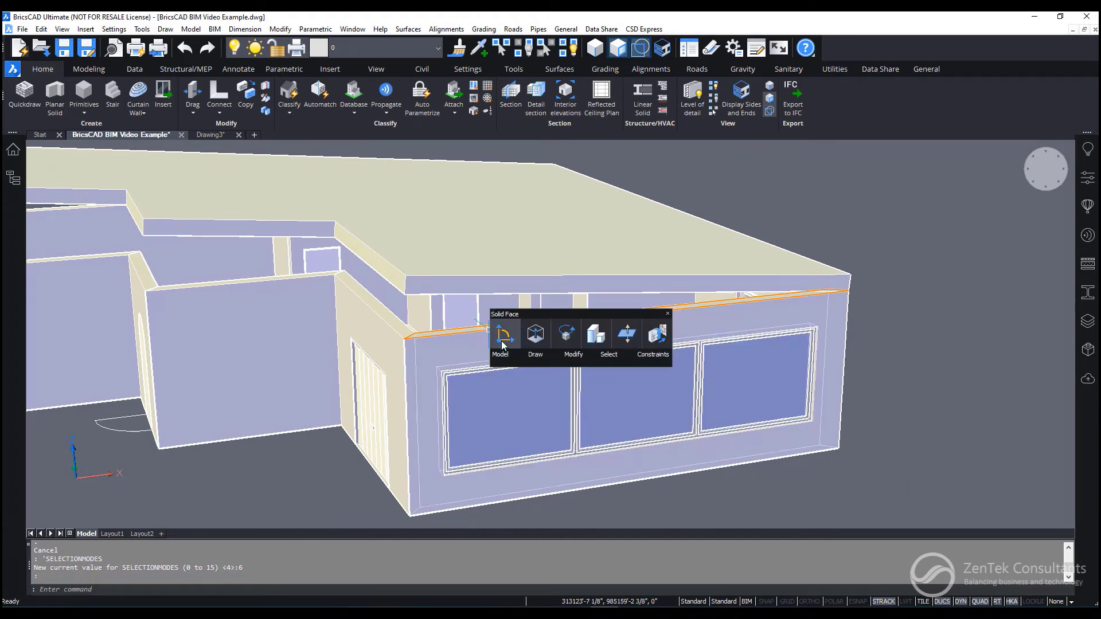
{"action": "mouse_move", "coordinate": [615, 356]}
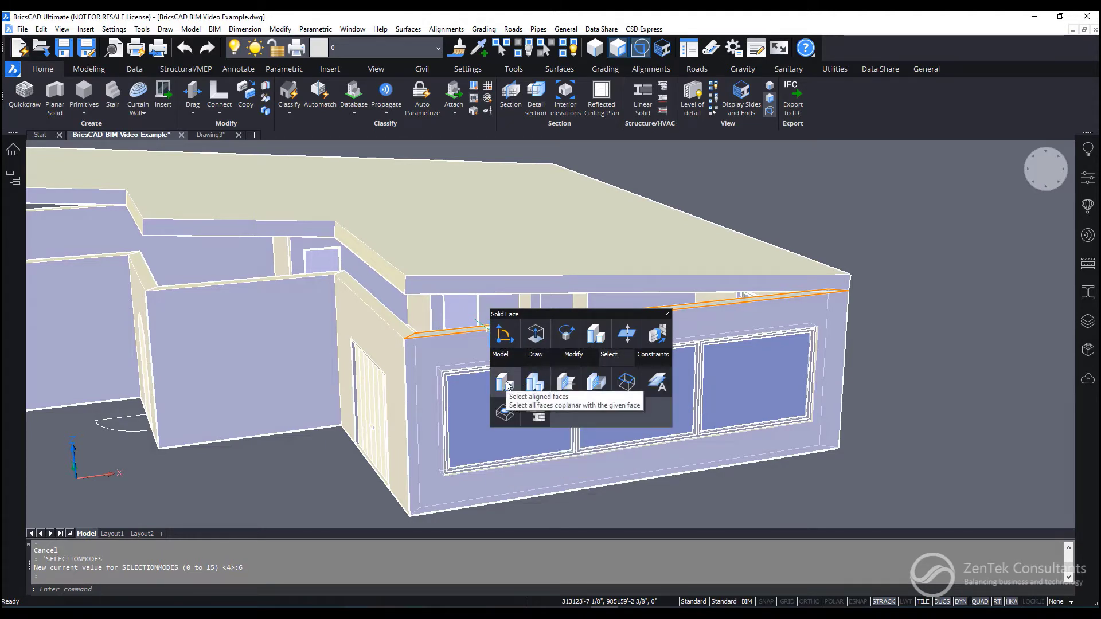
{"action": "left_click", "coordinate": [507, 385]}
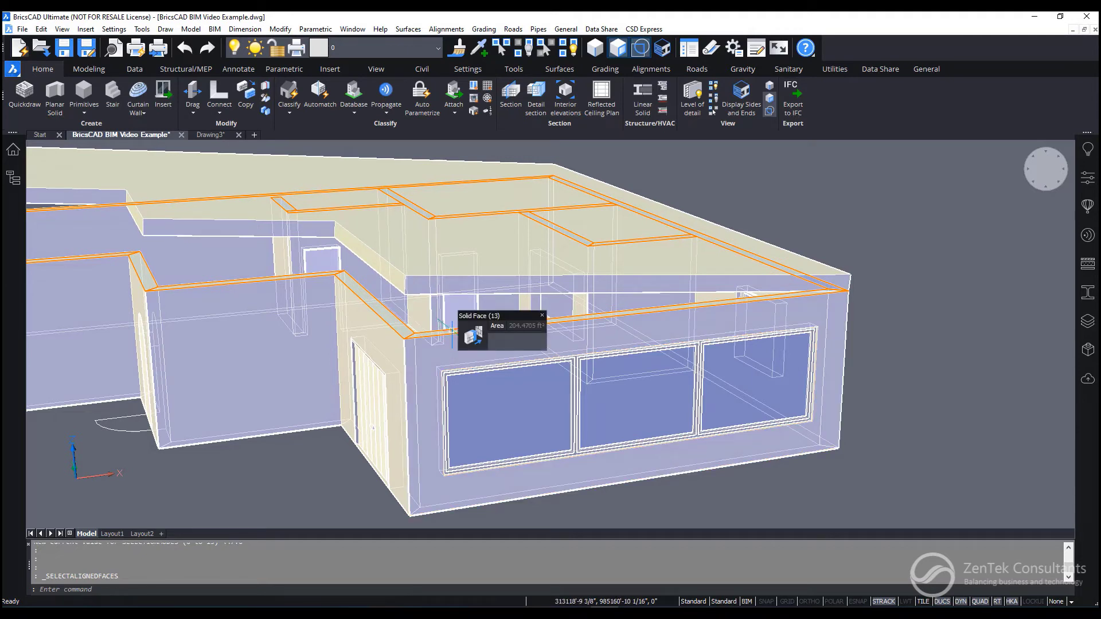
{"action": "left_click", "coordinate": [474, 337]}
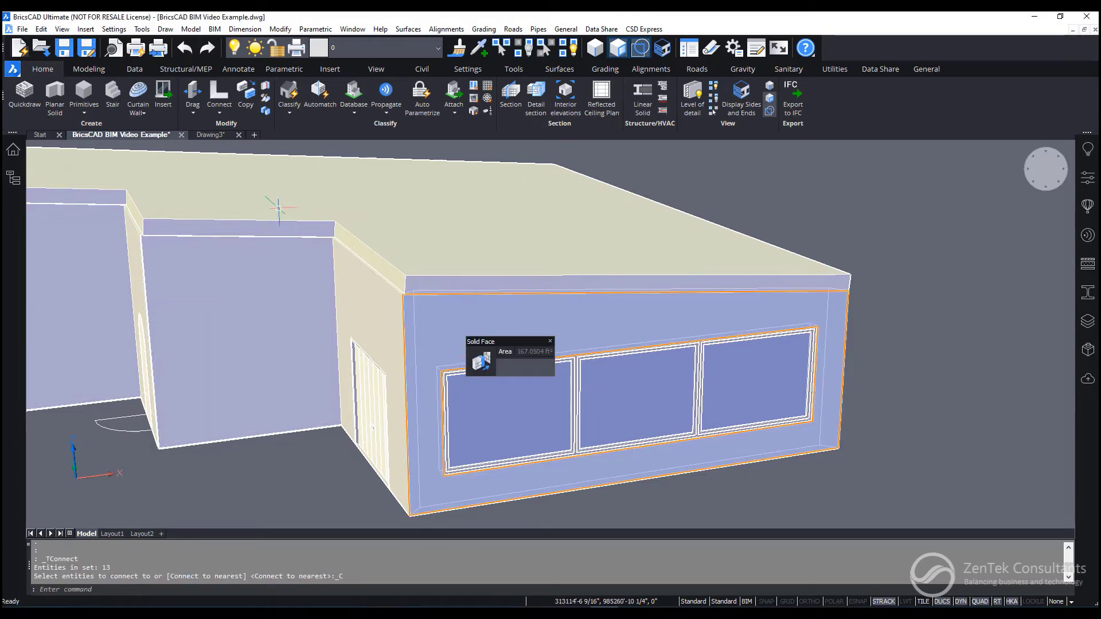
{"action": "key", "text": "Escape"}
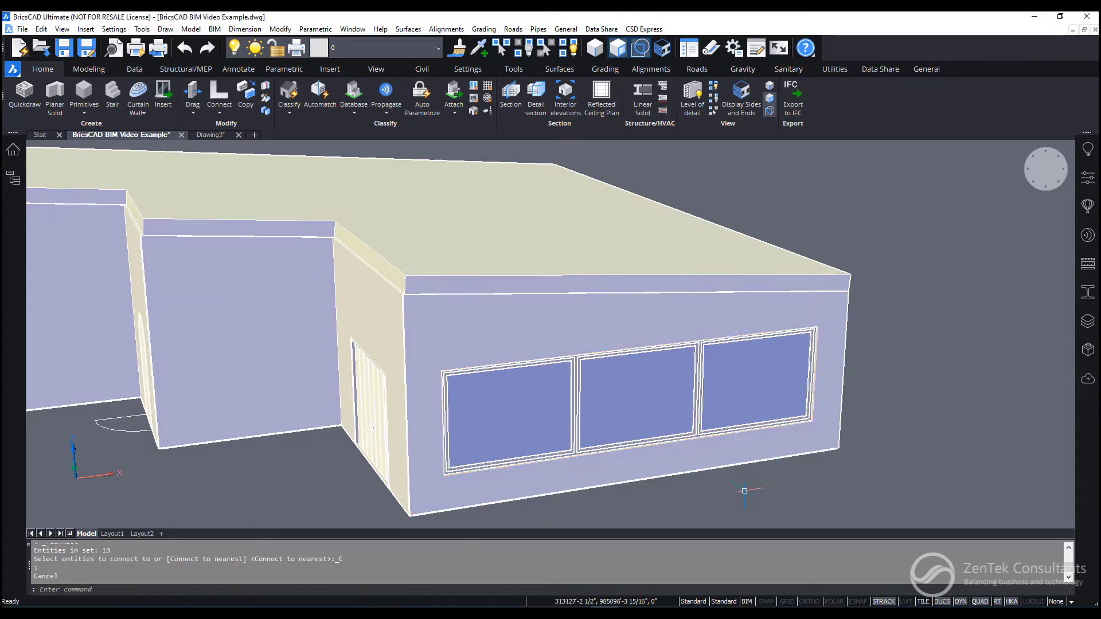
Step: Push/Pull the roof slab's edge face above the three-pane window wall outward by 15' as an overhang
{"action": "middle_click_drag", "start_coordinate": [745, 491], "coordinate": [836, 496], "text": "shift"}
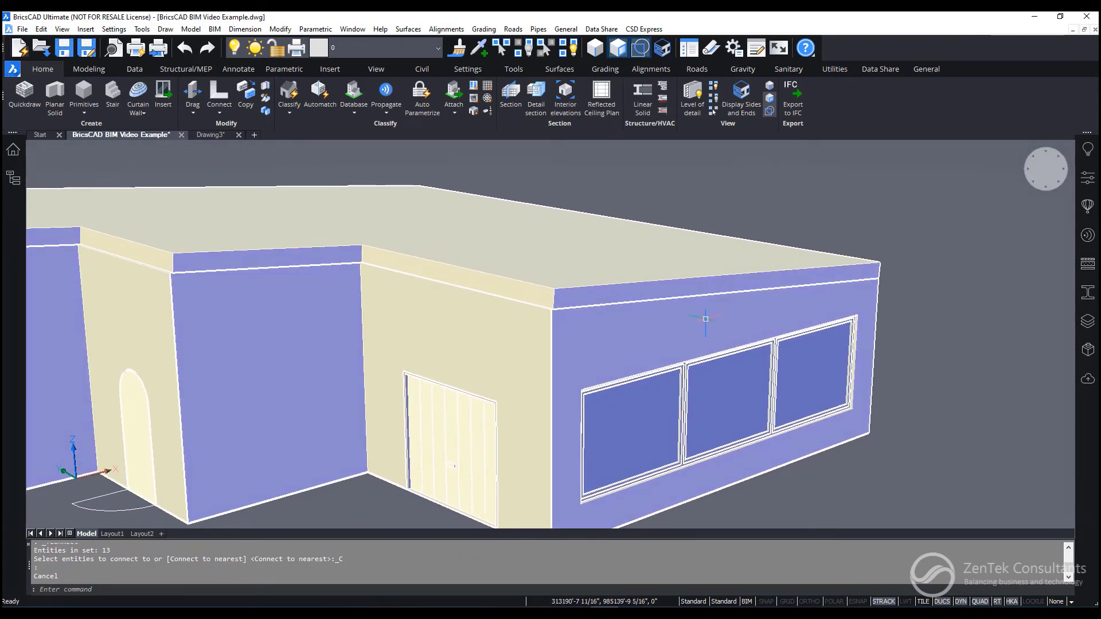
{"action": "mouse_move", "coordinate": [700, 284]}
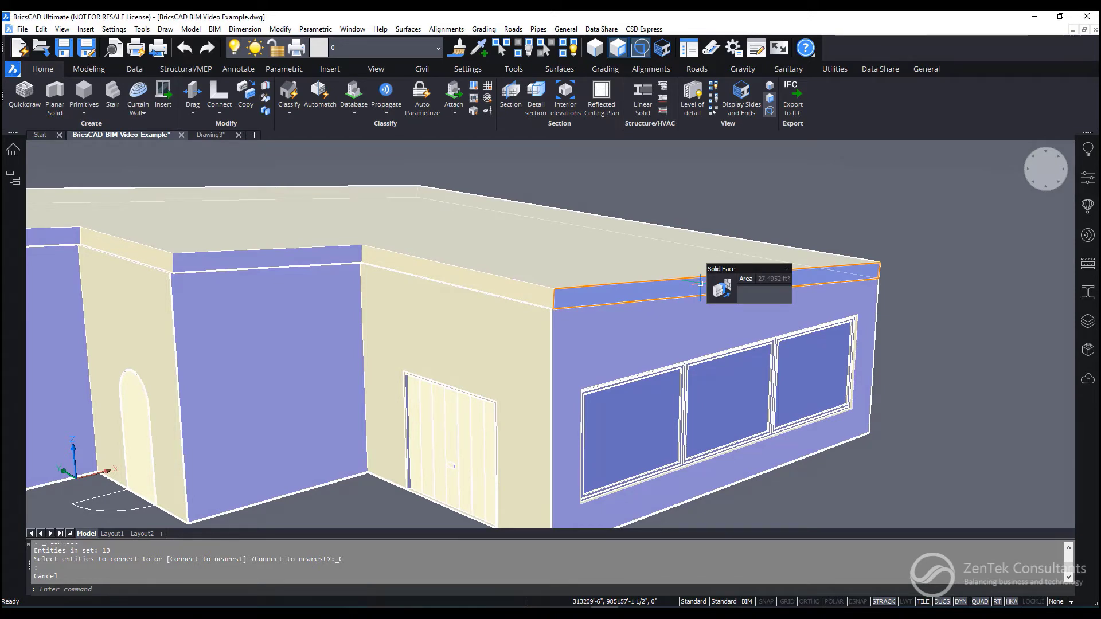
{"action": "middle_click_drag", "start_coordinate": [700, 284], "coordinate": [700, 284], "text": "shift"}
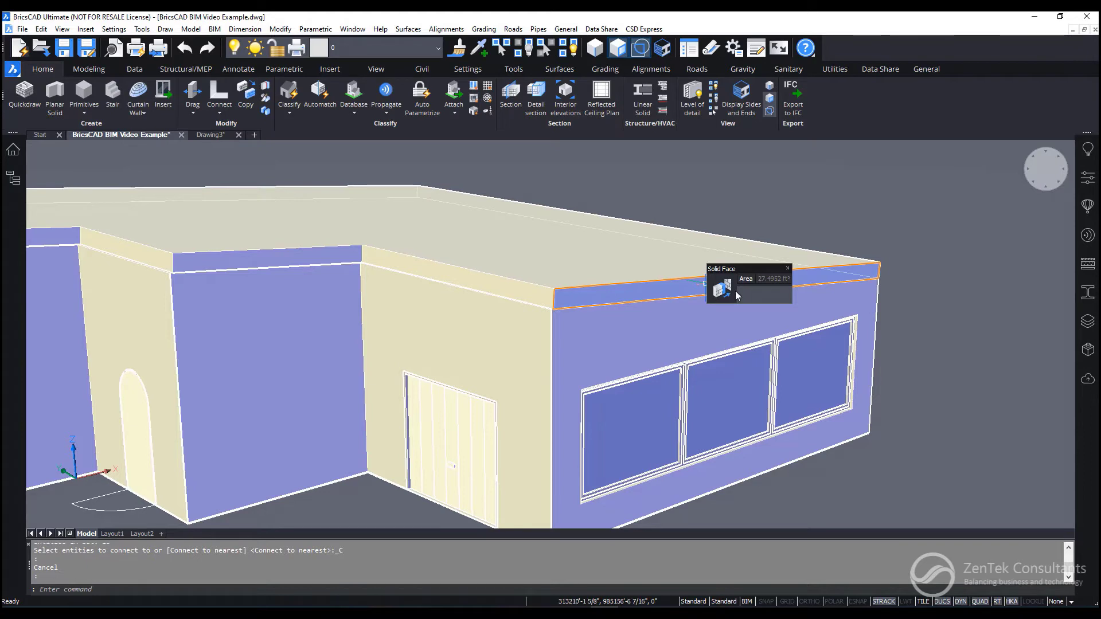
{"action": "mouse_move", "coordinate": [732, 292]}
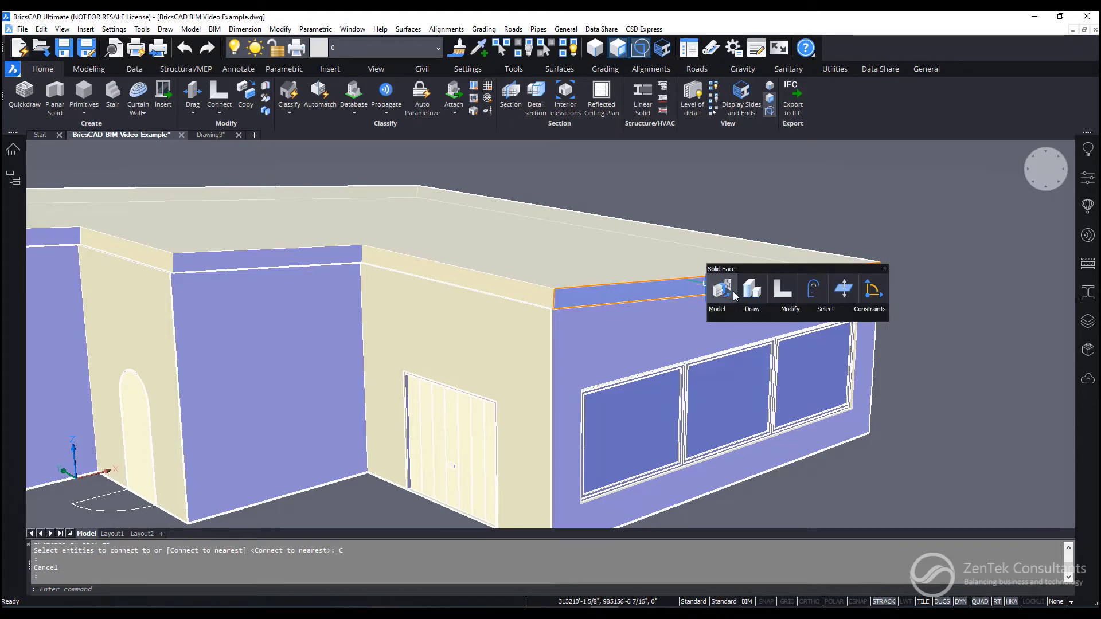
{"action": "left_click", "coordinate": [849, 296]}
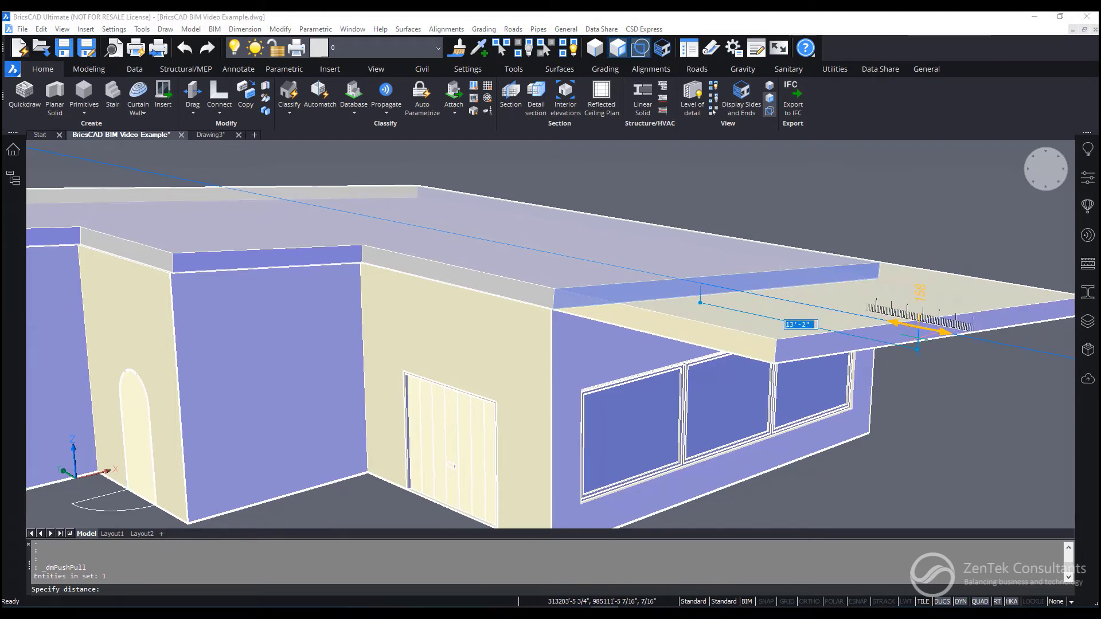
{"action": "type", "text": "15'"}
{"action": "key", "text": "Return"}
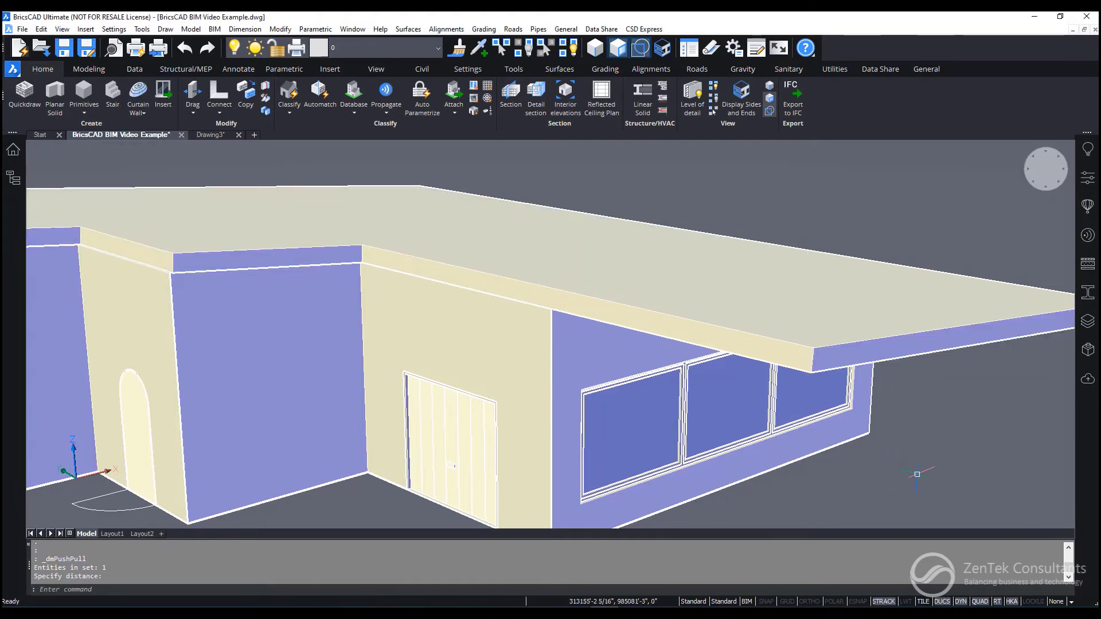
Step: Push/Pull the roof slab's edge face above the long wall with the four-pane window outward by 2'
{"action": "middle_click_drag", "start_coordinate": [895, 473], "coordinate": [494, 456], "text": "shift"}
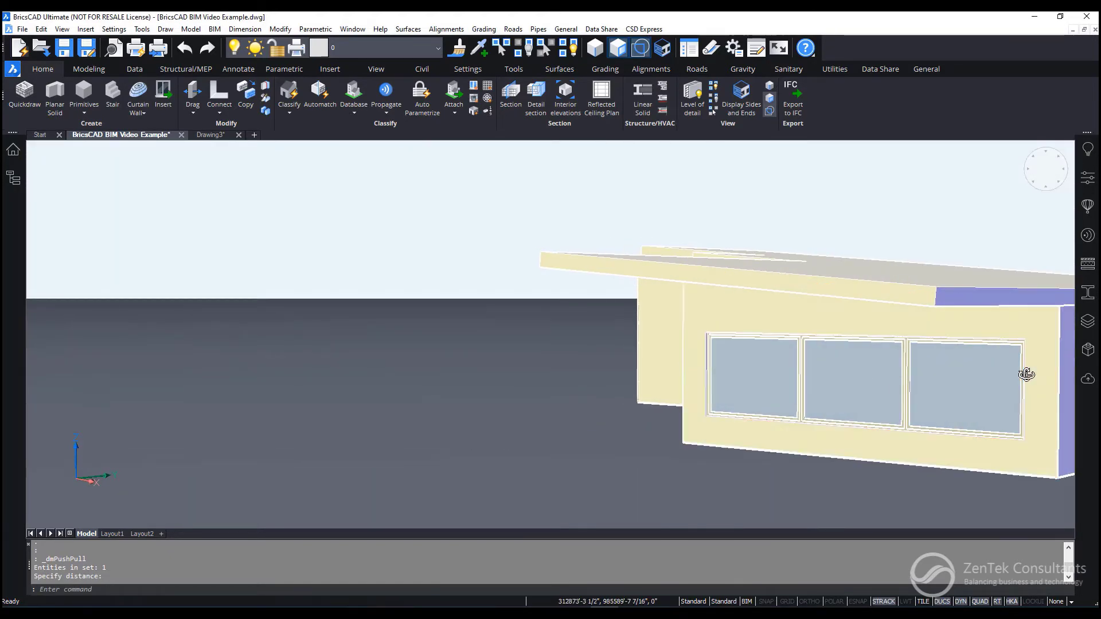
{"action": "middle_click_drag", "start_coordinate": [1023, 373], "coordinate": [804, 331], "text": "shift"}
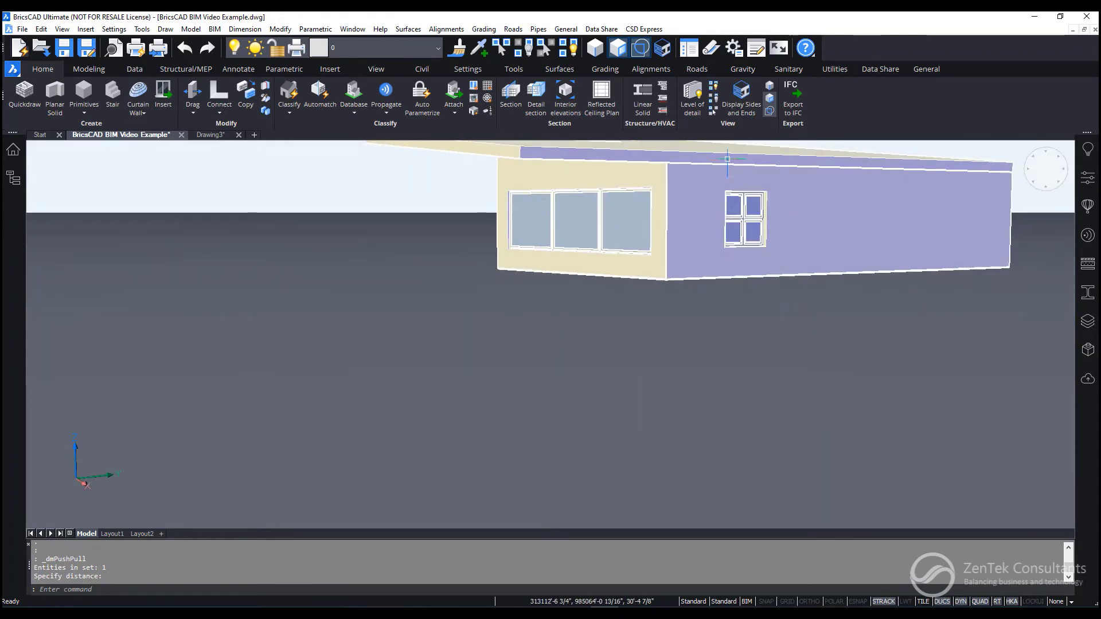
{"action": "left_click", "coordinate": [751, 165]}
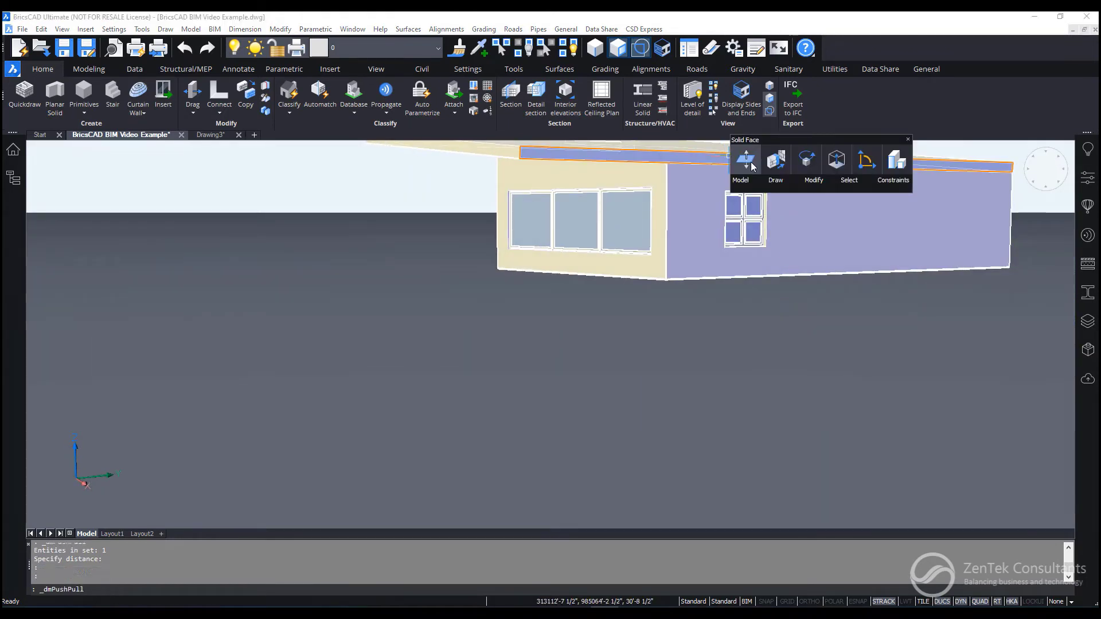
{"action": "middle_click_drag", "start_coordinate": [829, 187], "coordinate": [838, 296]}
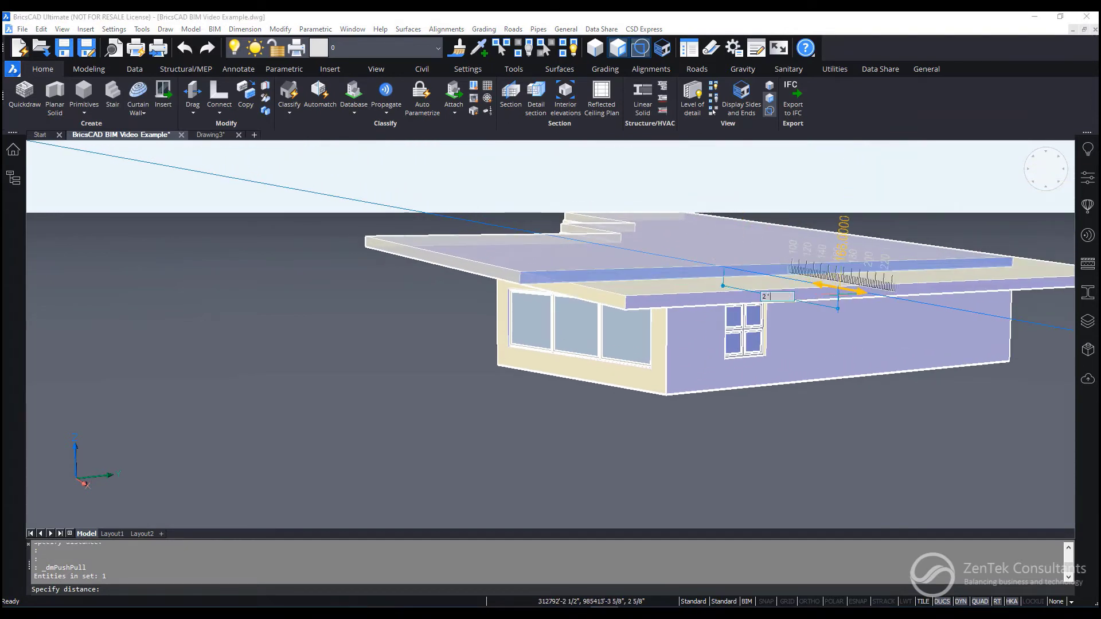
{"action": "type", "text": "2'"}
{"action": "key", "text": "Return"}
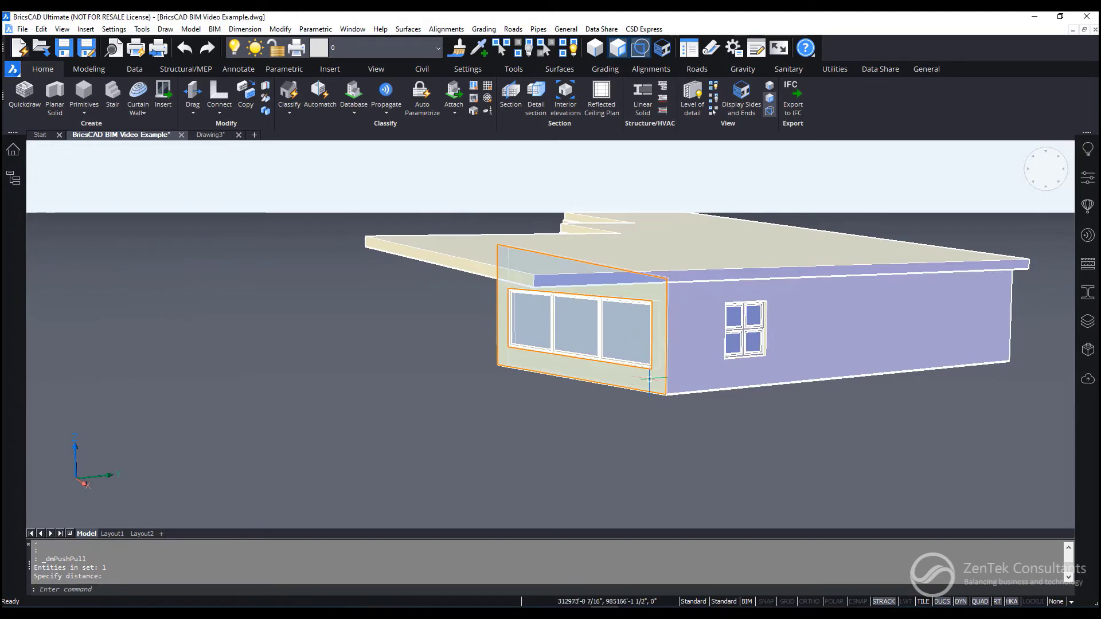
Step: Open the Structure Browser to list the model's building elements and entities
{"action": "middle_click_drag", "start_coordinate": [659, 388], "coordinate": [813, 414], "text": "shift"}
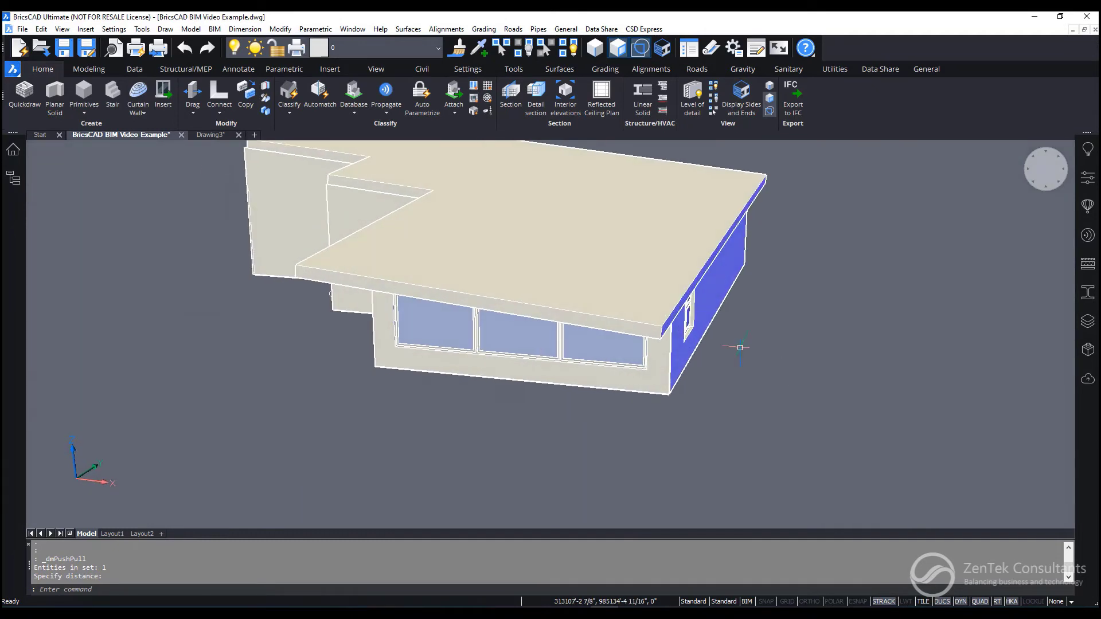
{"action": "middle_click_drag", "start_coordinate": [691, 315], "coordinate": [814, 326], "text": "shift"}
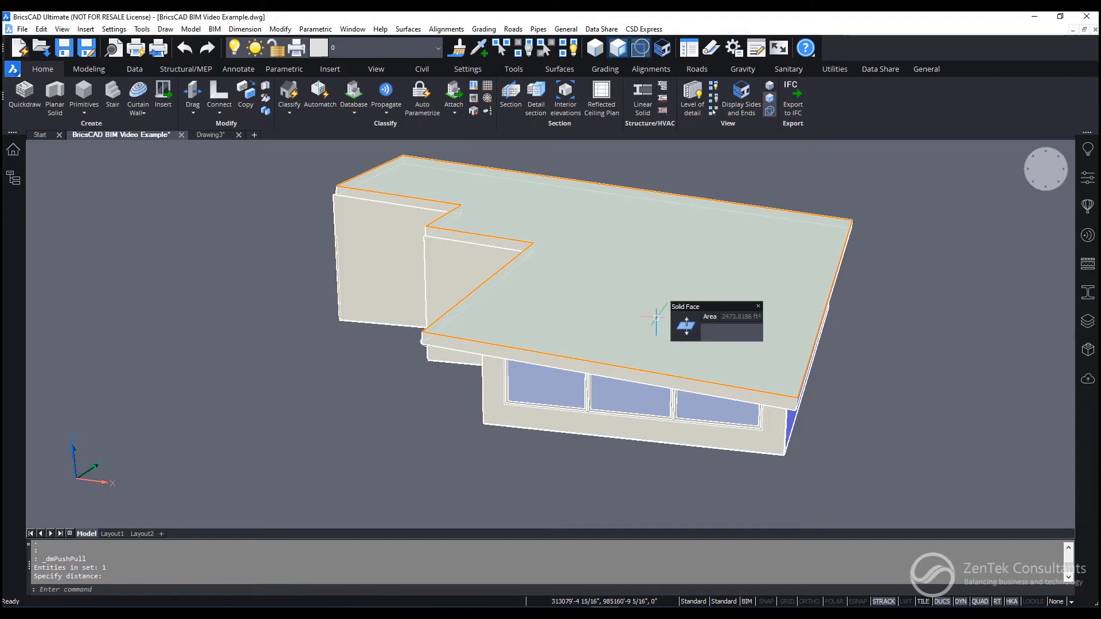
{"action": "left_click", "coordinate": [14, 178]}
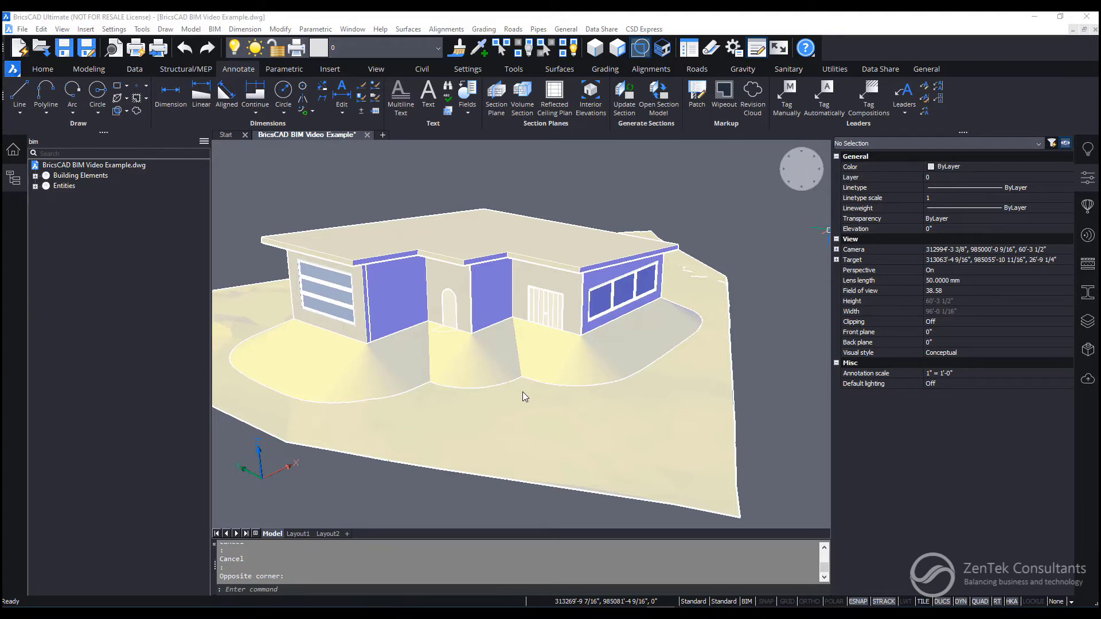
Step: With entity snaps off, define a BIM section parallel to the wall with three side-by-side windows, offset about 28'-7" into the building
{"action": "left_click", "coordinate": [725, 235]}
{"action": "left_click", "coordinate": [743, 228]}
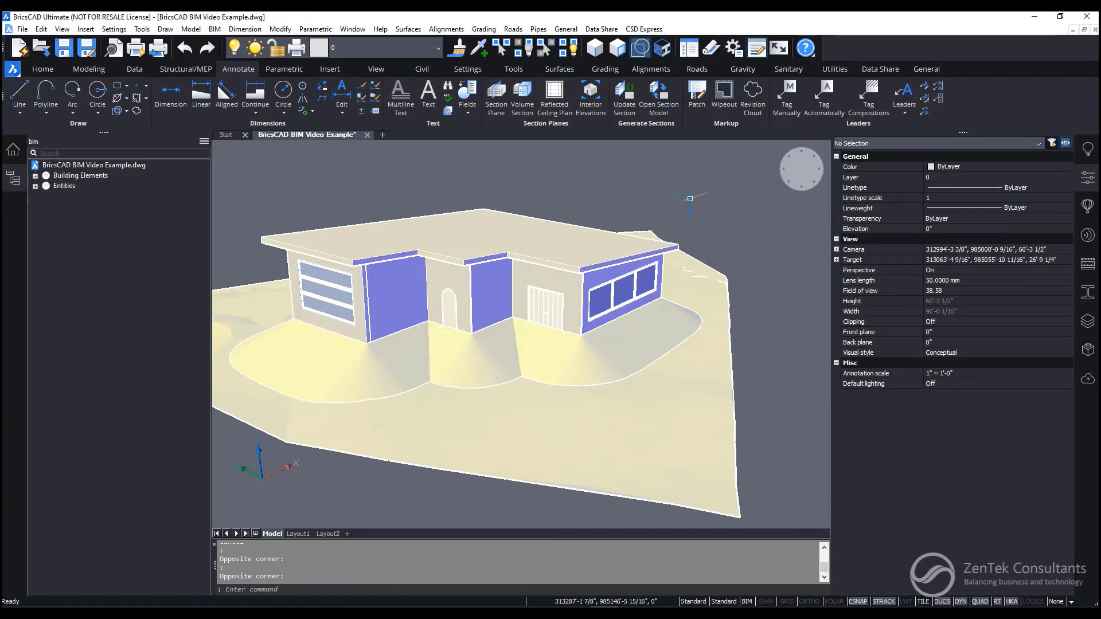
{"action": "right_click", "coordinate": [657, 177]}
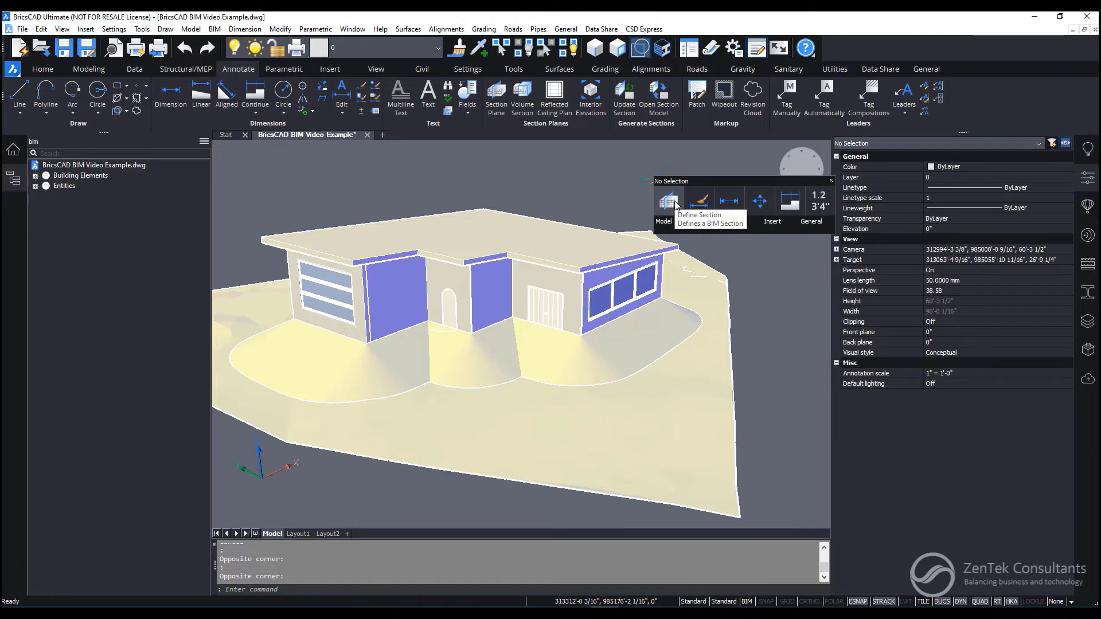
{"action": "left_click", "coordinate": [669, 202]}
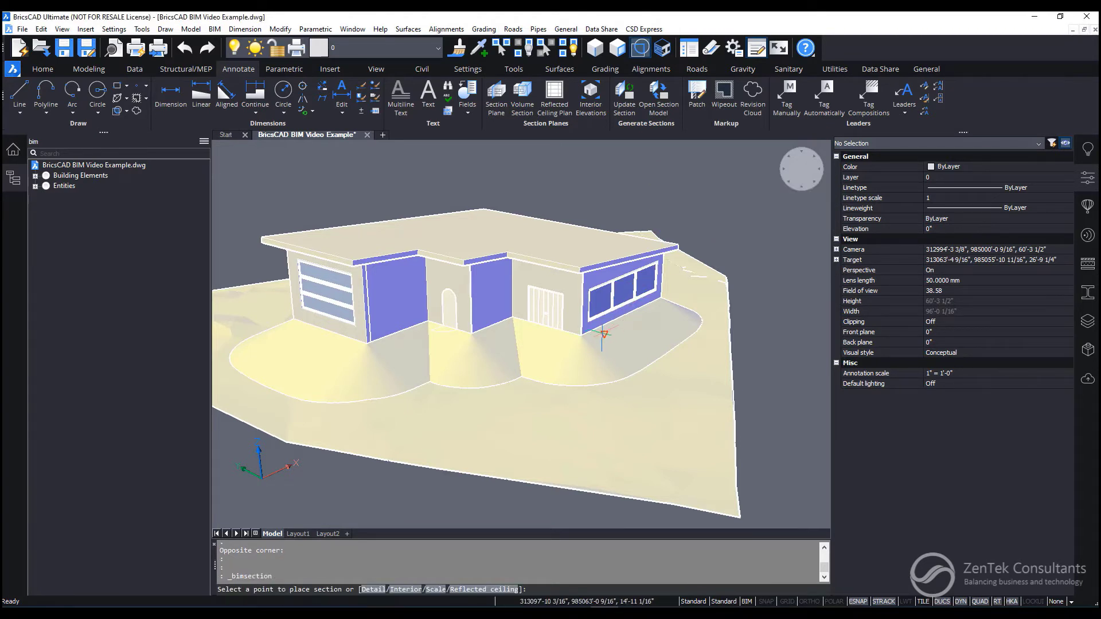
{"action": "key", "text": "F3"}
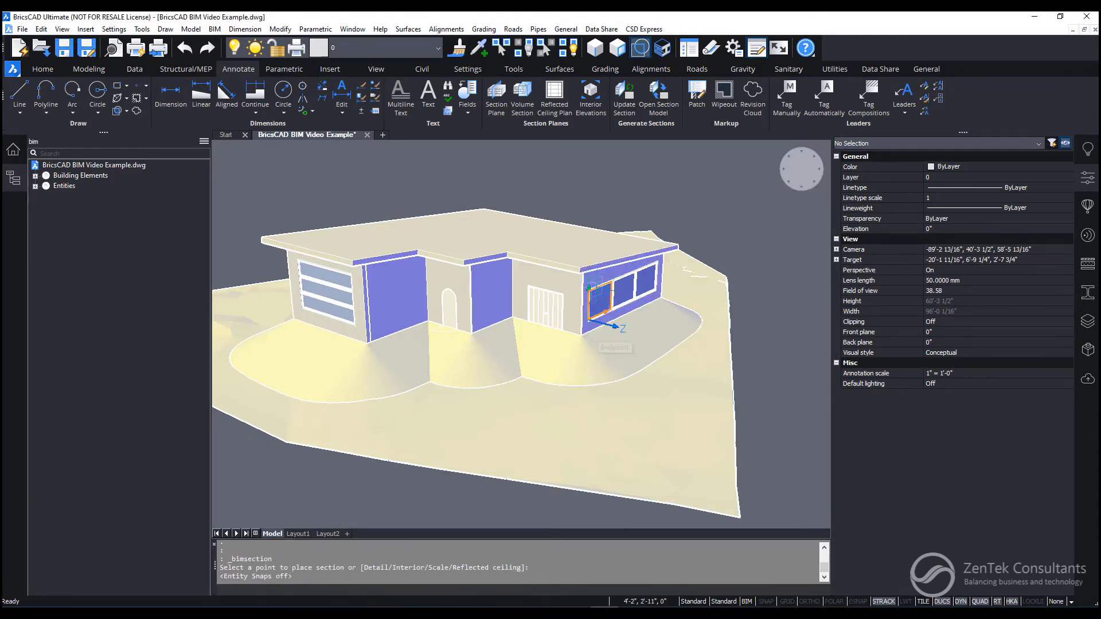
{"action": "left_click", "coordinate": [598, 282]}
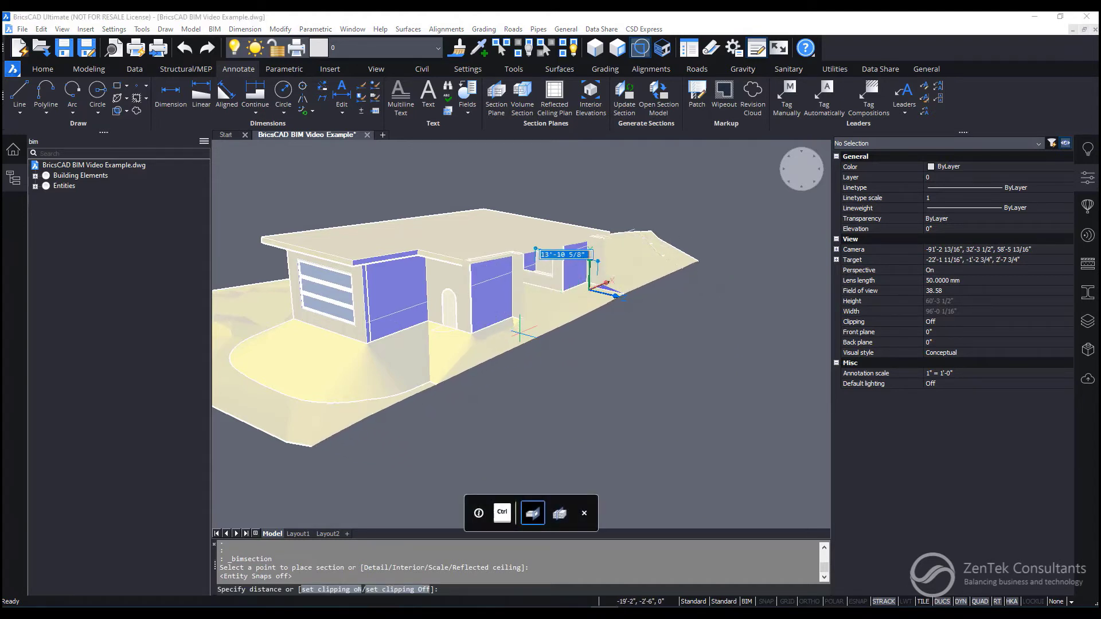
{"action": "middle_click_drag", "start_coordinate": [506, 378], "coordinate": [435, 303], "text": "shift"}
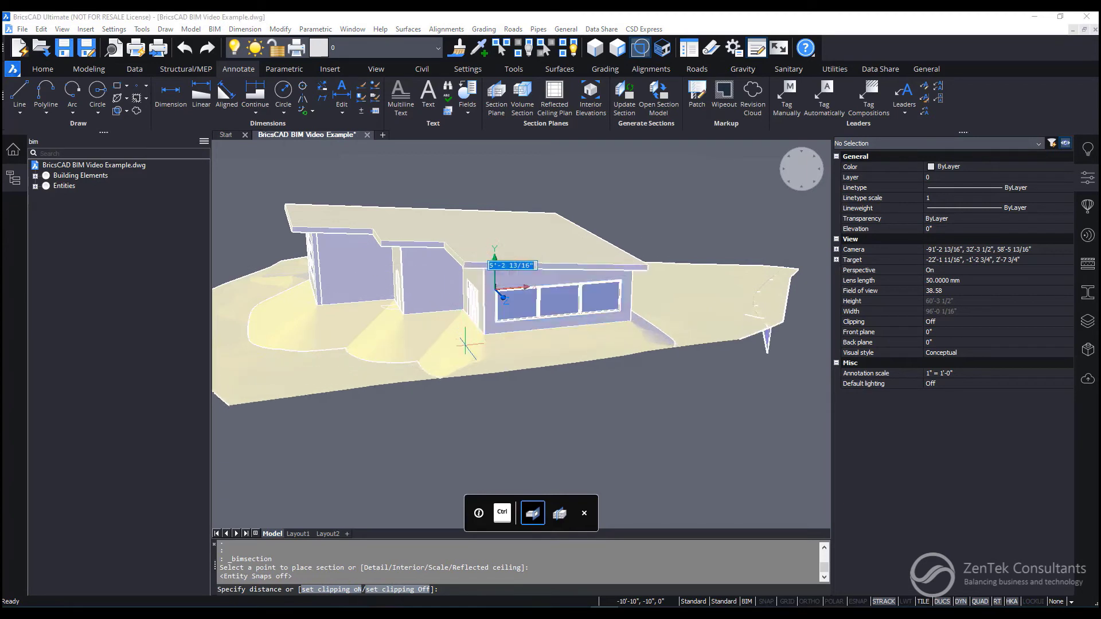
{"action": "middle_click_drag", "start_coordinate": [486, 337], "coordinate": [538, 374]}
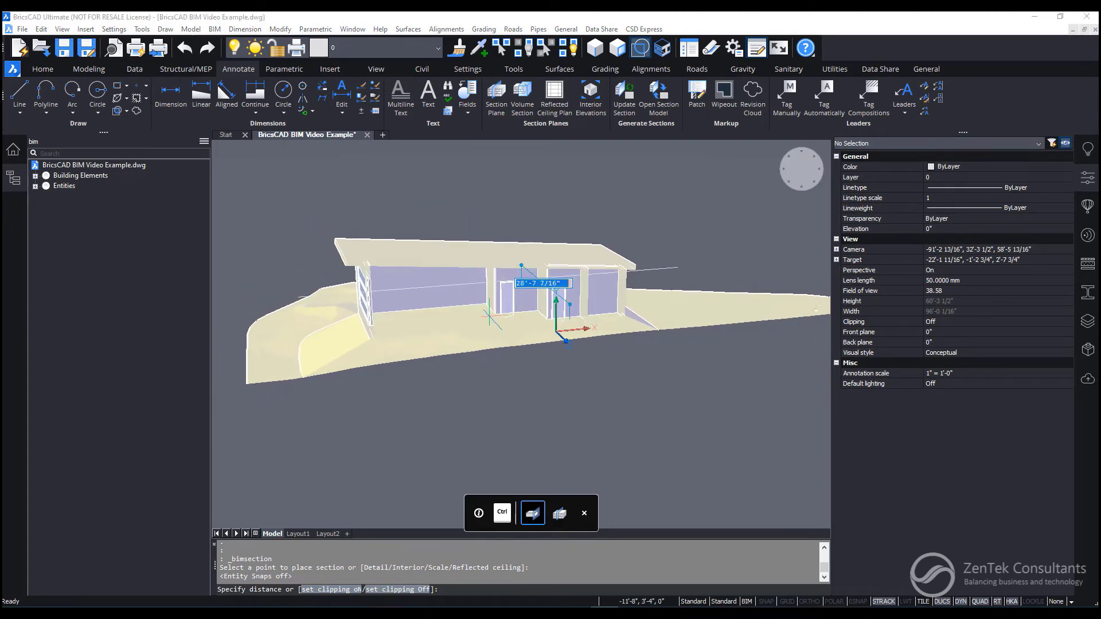
{"action": "left_click", "coordinate": [489, 315]}
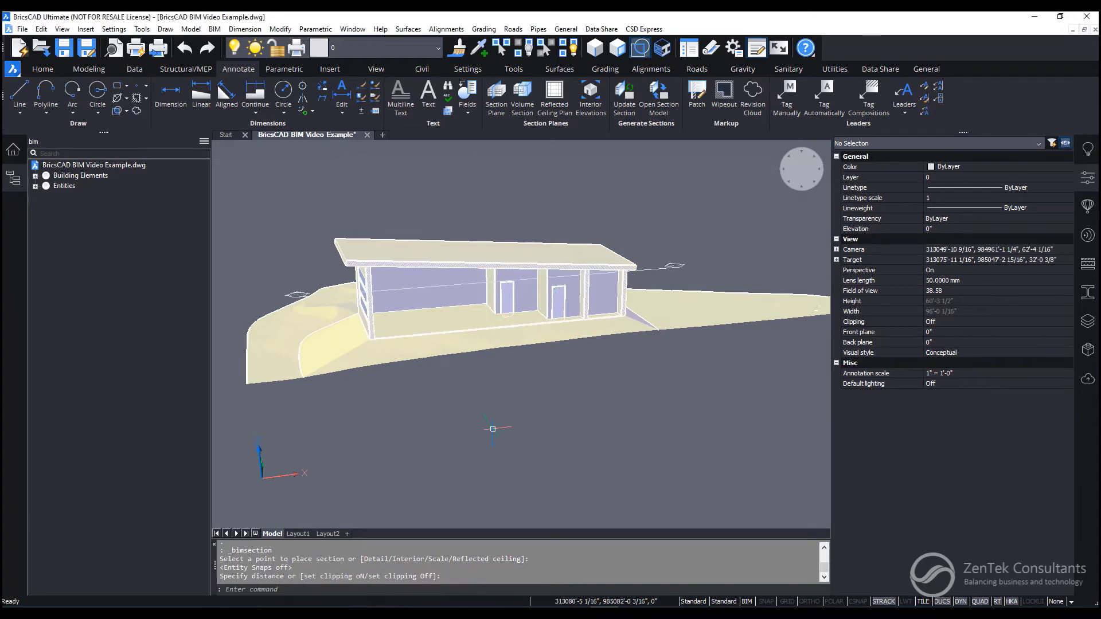
Step: Turn off the clip display of the section plane cutting lengthwise through the building
{"action": "middle_click_drag", "start_coordinate": [479, 412], "coordinate": [567, 455], "text": "shift"}
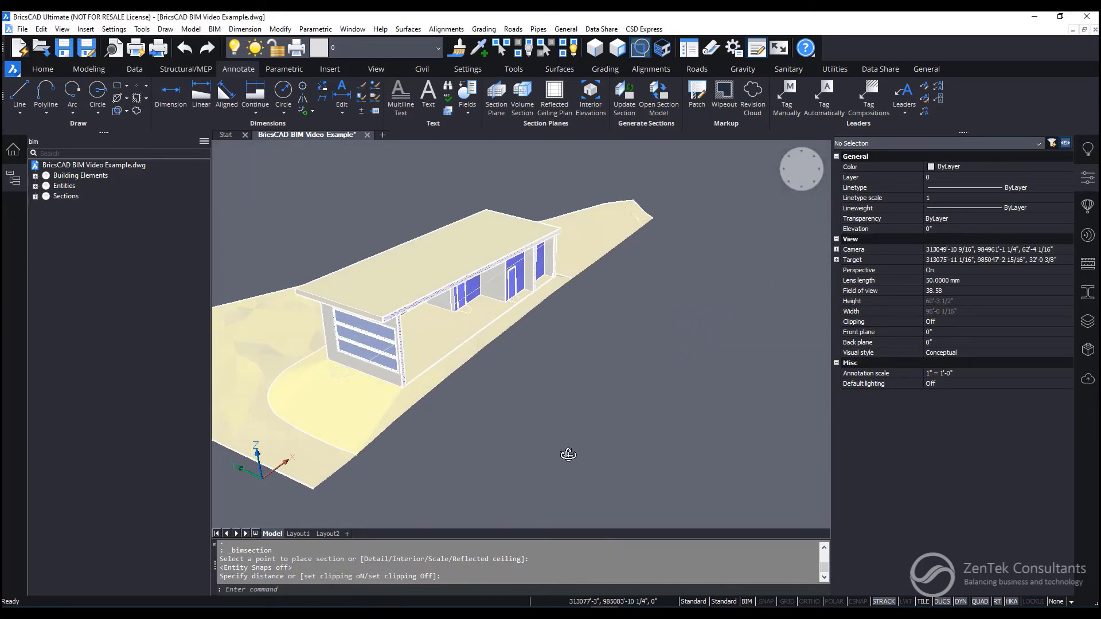
{"action": "scroll", "coordinate": [382, 369], "scroll_direction": "up", "scroll_amount": 2}
{"action": "middle_click_drag", "start_coordinate": [383, 370], "coordinate": [637, 396], "text": "shift"}
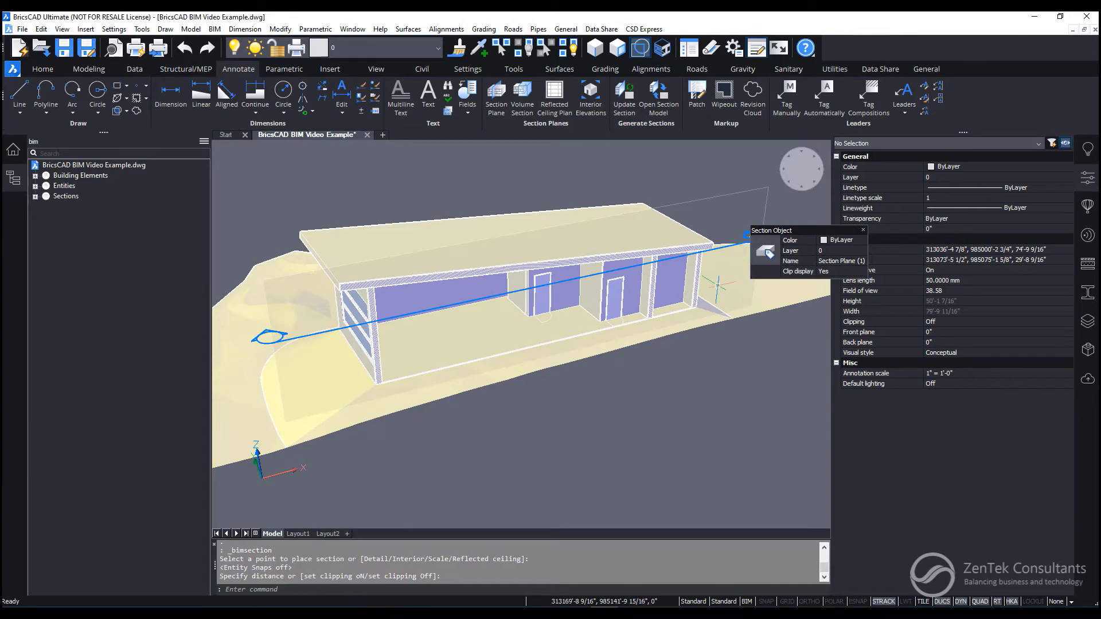
{"action": "double_click", "coordinate": [736, 247]}
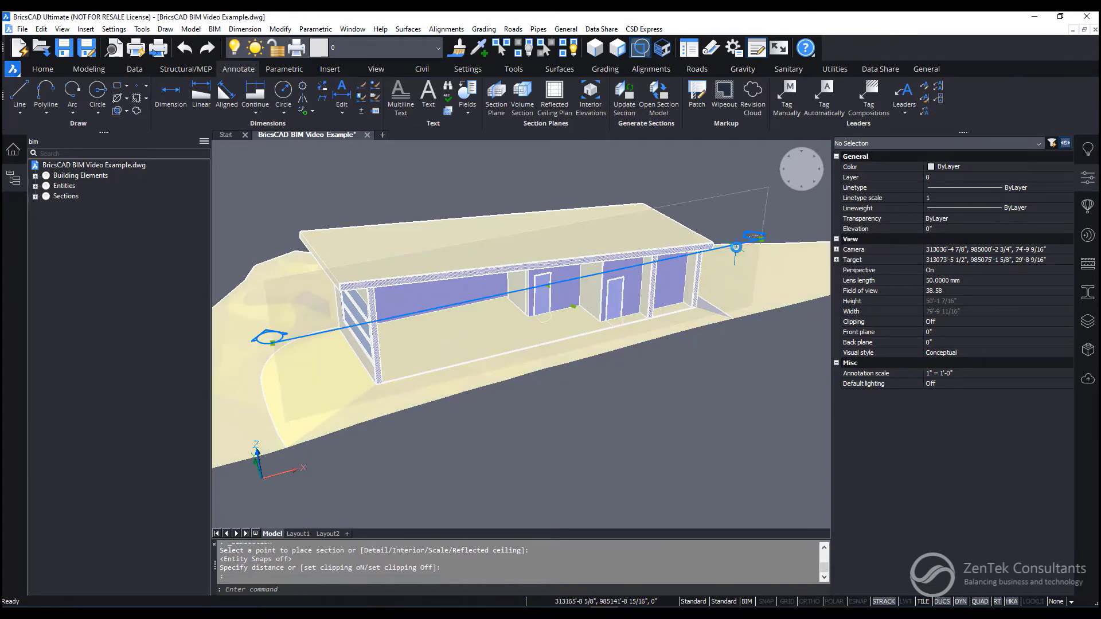
{"action": "double_click", "coordinate": [734, 248]}
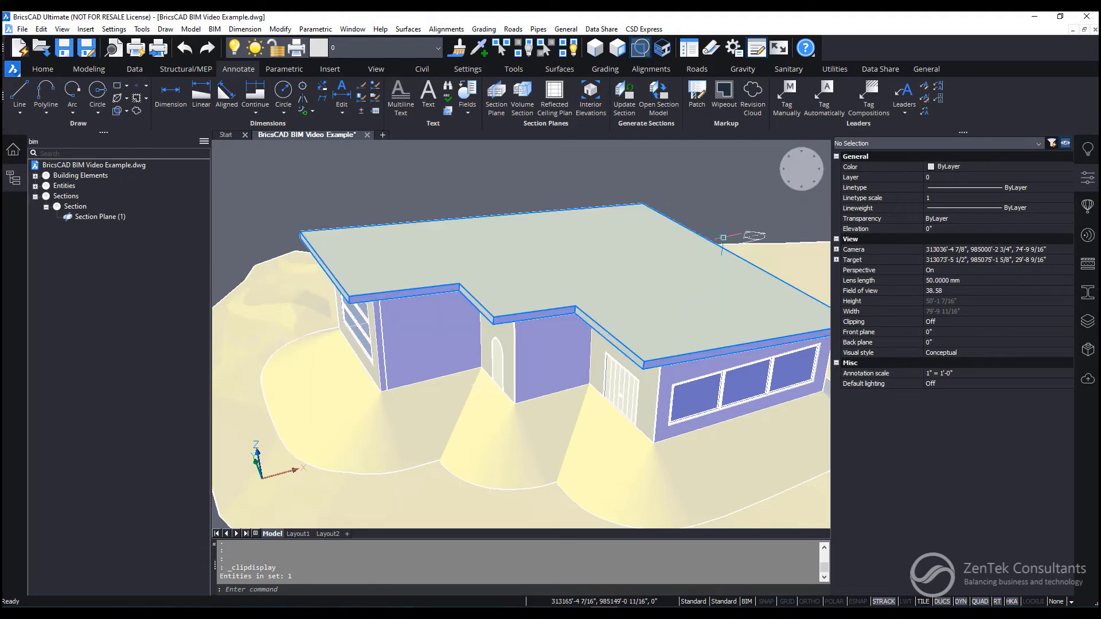
Step: Rename the section plane crossing the building as A
{"action": "scroll", "coordinate": [272, 340], "scroll_direction": "up", "scroll_amount": 8}
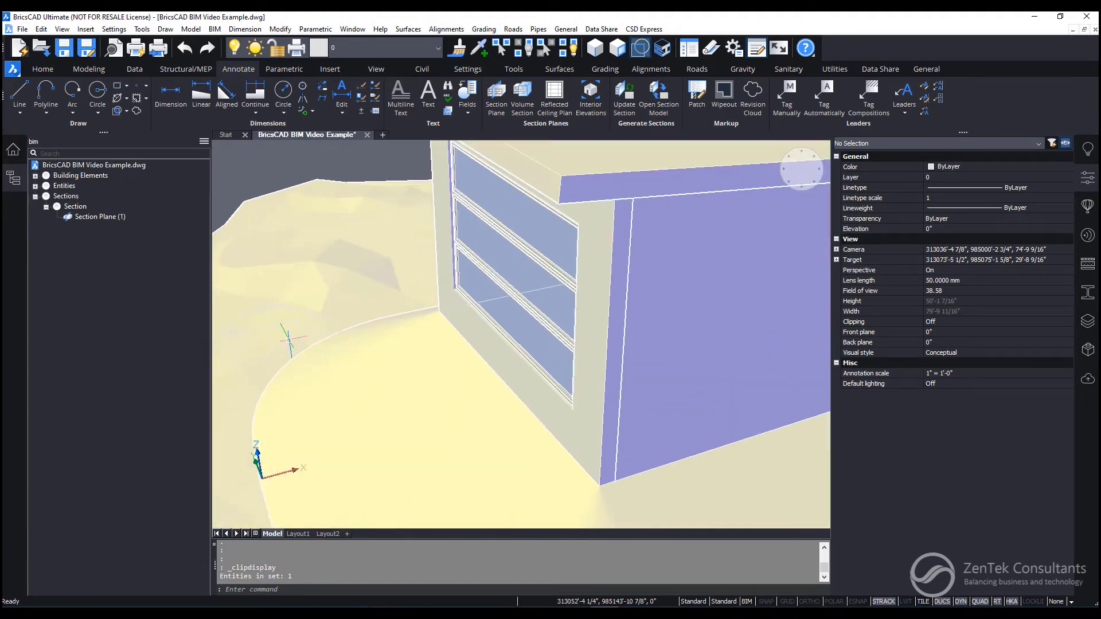
{"action": "middle_click_drag", "start_coordinate": [456, 345], "coordinate": [560, 362]}
{"action": "scroll", "coordinate": [491, 374], "scroll_direction": "up", "scroll_amount": 8}
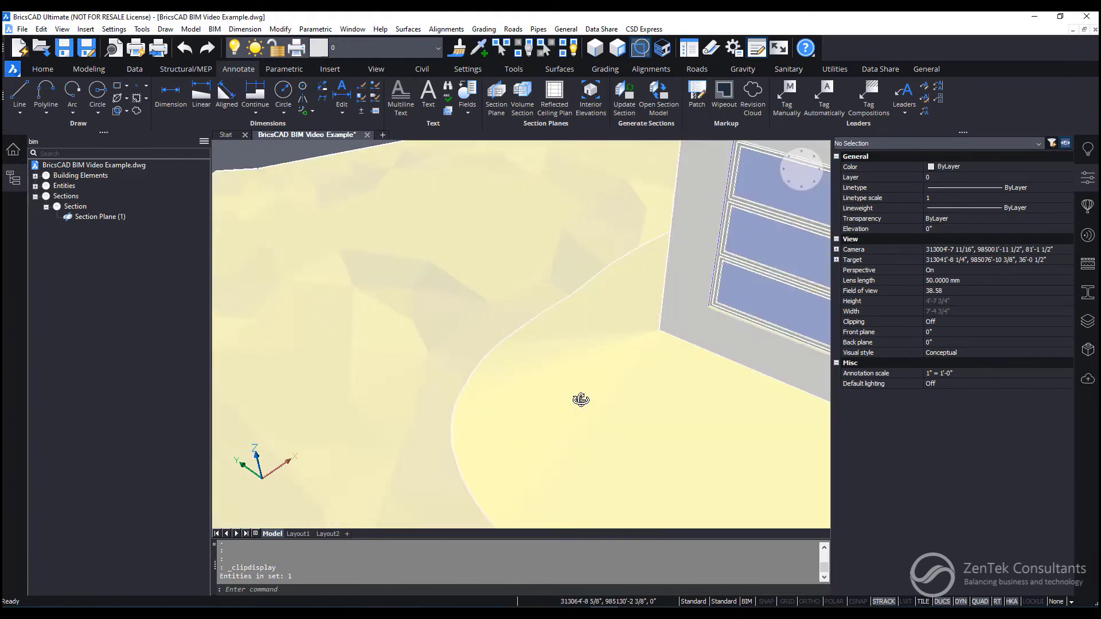
{"action": "scroll", "coordinate": [496, 373], "scroll_direction": "down", "scroll_amount": 8}
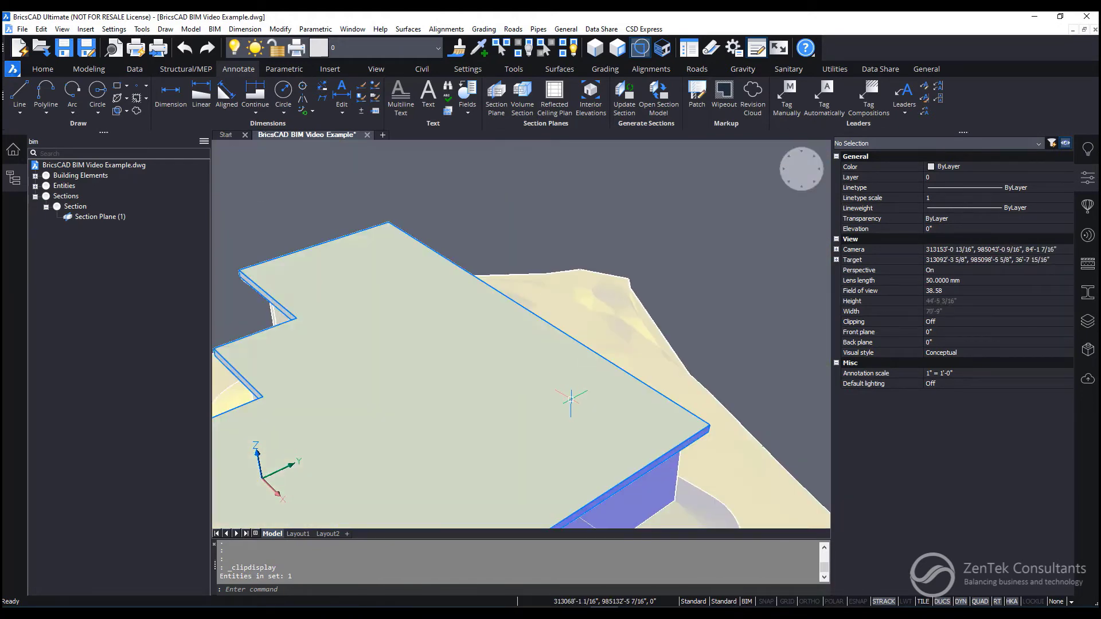
{"action": "scroll", "coordinate": [579, 417], "scroll_direction": "down", "scroll_amount": 1}
{"action": "middle_click_drag", "start_coordinate": [579, 418], "coordinate": [678, 452], "text": "shift"}
{"action": "middle_click_drag", "start_coordinate": [482, 449], "coordinate": [403, 335]}
{"action": "key", "text": "Escape"}
{"action": "left_click", "coordinate": [621, 325]}
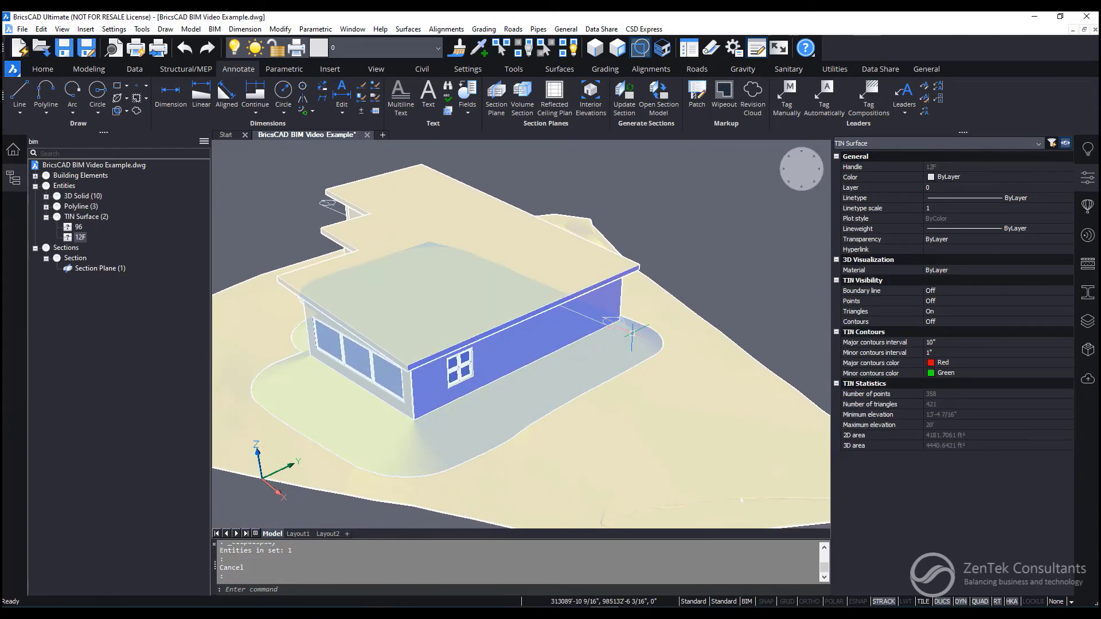
{"action": "scroll", "coordinate": [624, 324], "scroll_direction": "up", "scroll_amount": 4}
{"action": "scroll", "coordinate": [625, 324], "scroll_direction": "up", "scroll_amount": 1}
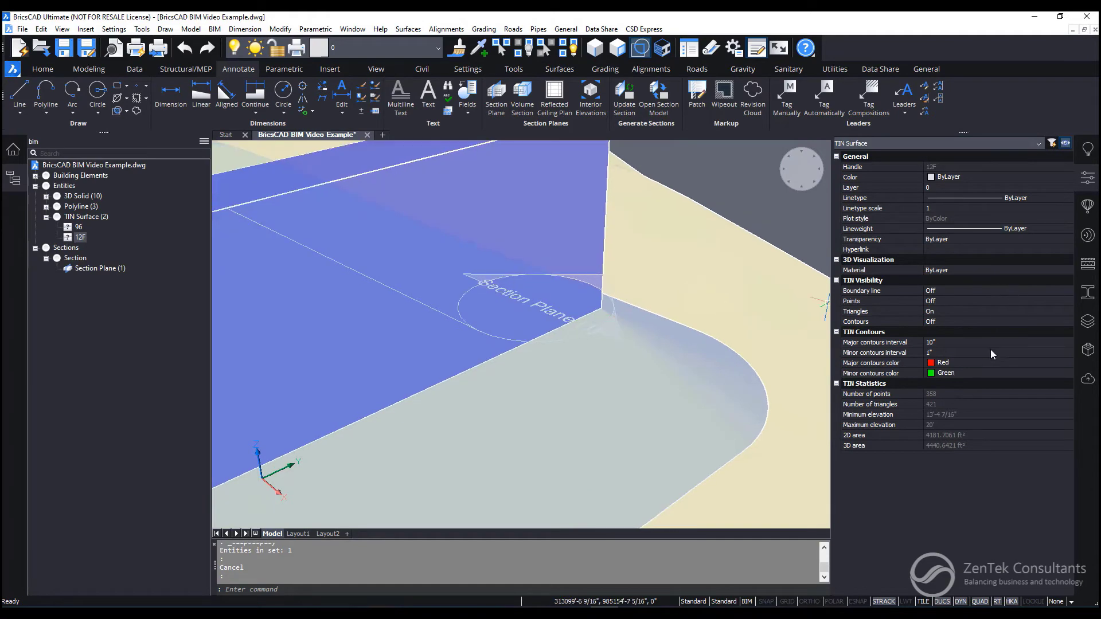
{"action": "left_click", "coordinate": [564, 342]}
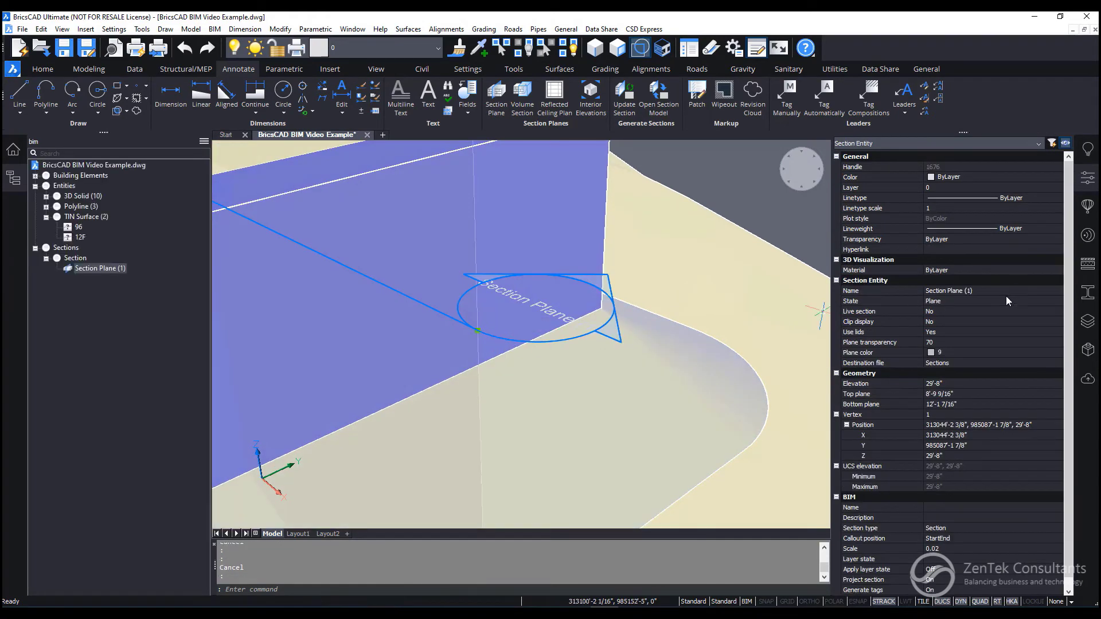
{"action": "left_click", "coordinate": [999, 292]}
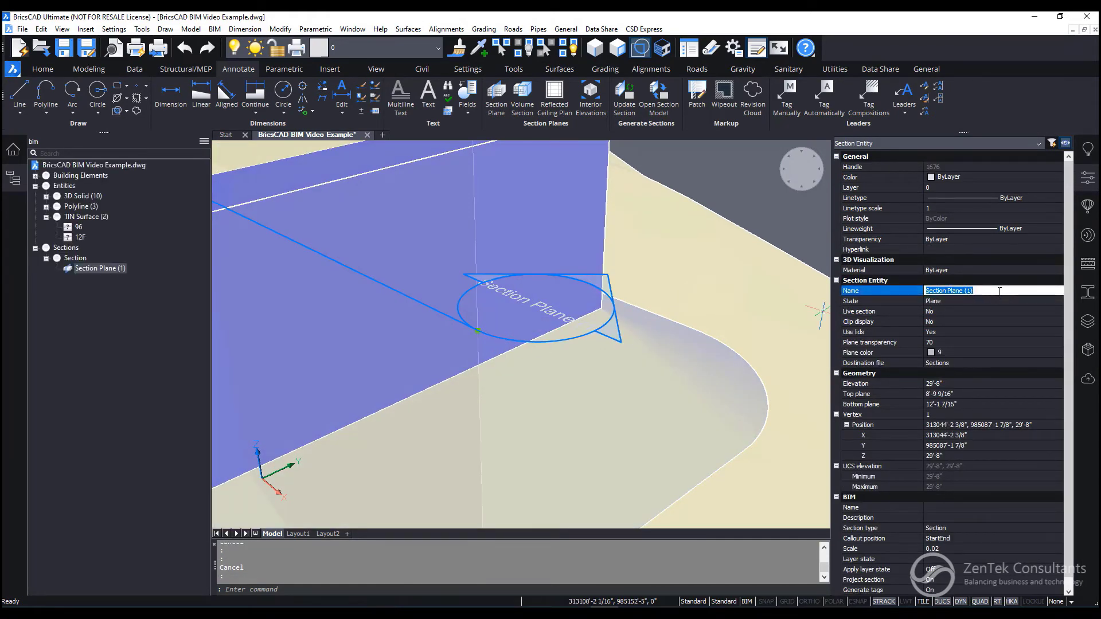
{"action": "type", "text": "A"}
{"action": "key", "text": "Return"}
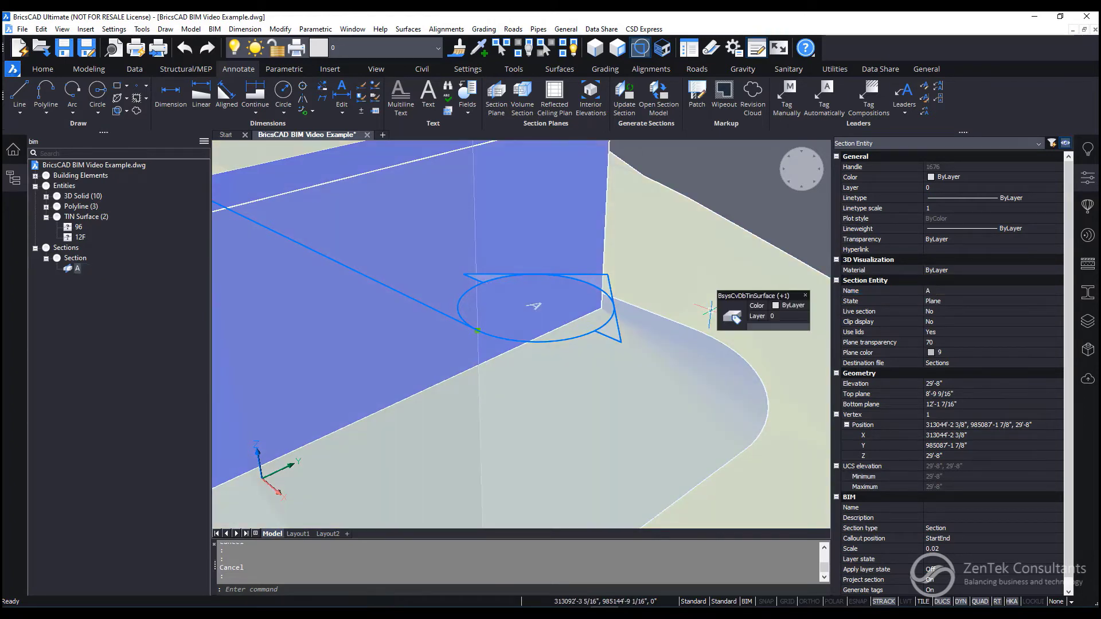
{"action": "key", "text": "Escape"}
Step: Define a second BIM section parallel to the end wall with the three stacked window panes, offset about 34'-10" into the building
{"action": "scroll", "coordinate": [659, 298], "scroll_direction": "down", "scroll_amount": 6}
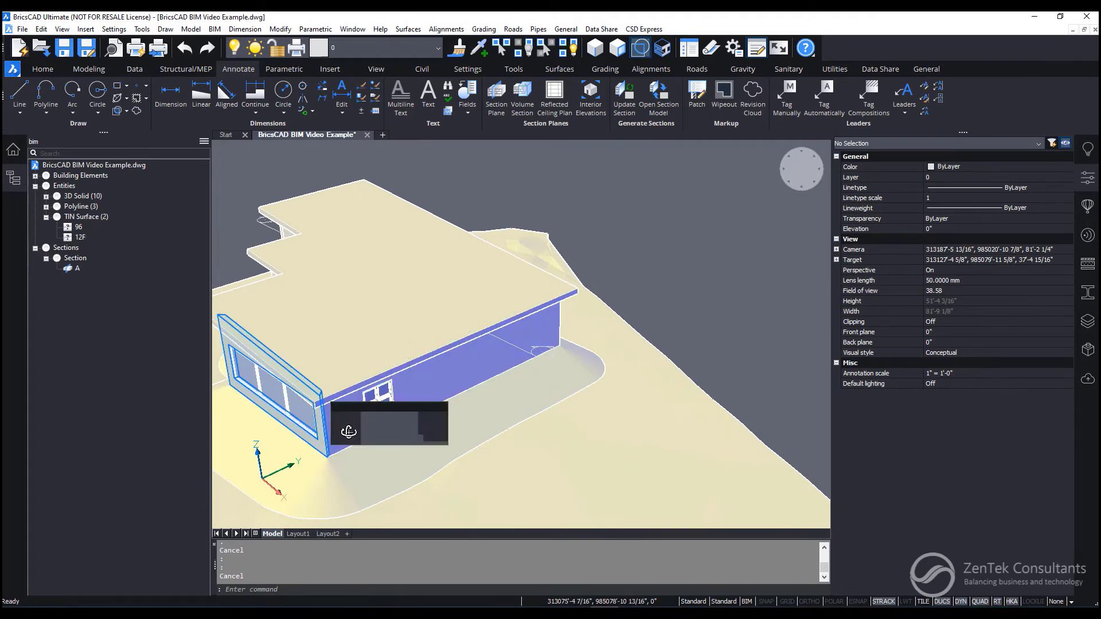
{"action": "middle_click_drag", "start_coordinate": [361, 447], "coordinate": [816, 248]}
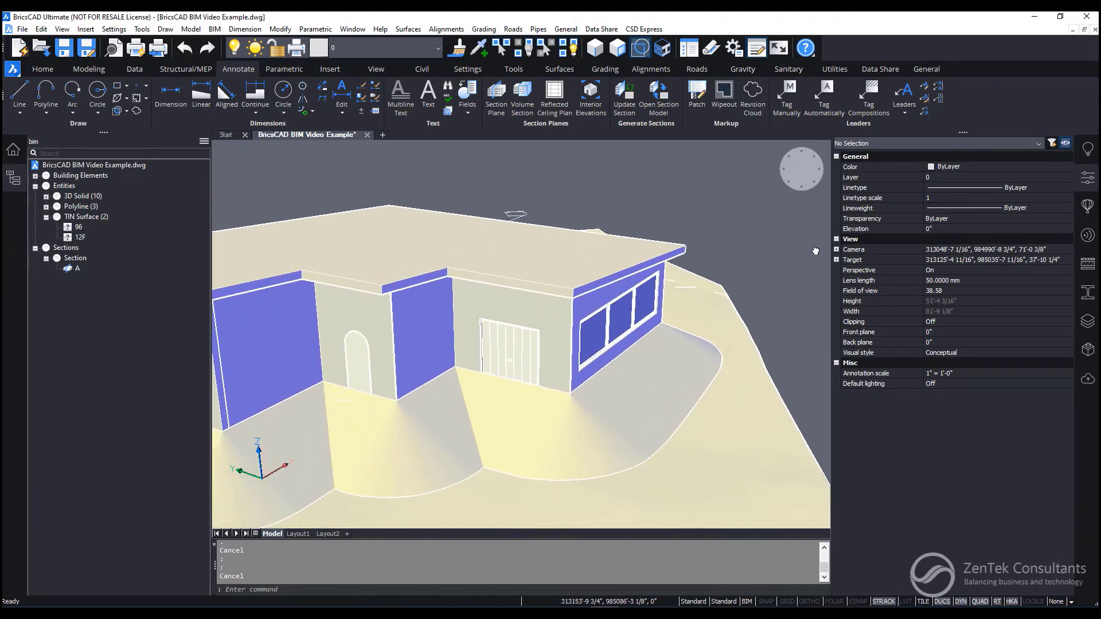
{"action": "scroll", "coordinate": [452, 442], "scroll_direction": "down", "scroll_amount": 2}
{"action": "middle_click_drag", "start_coordinate": [464, 445], "coordinate": [601, 407]}
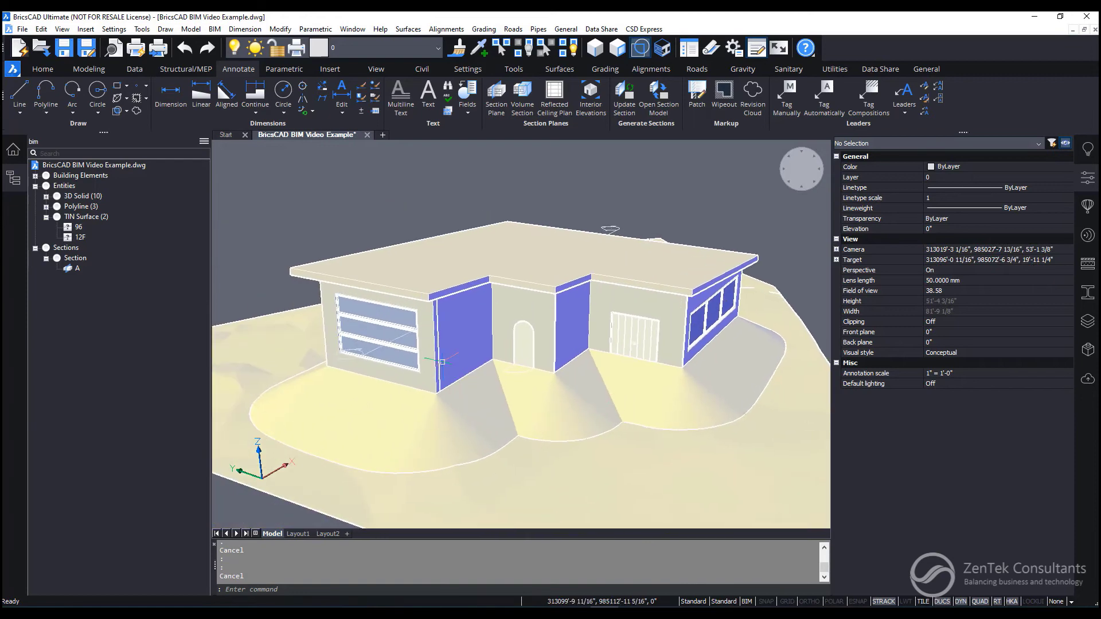
{"action": "right_click", "coordinate": [682, 215]}
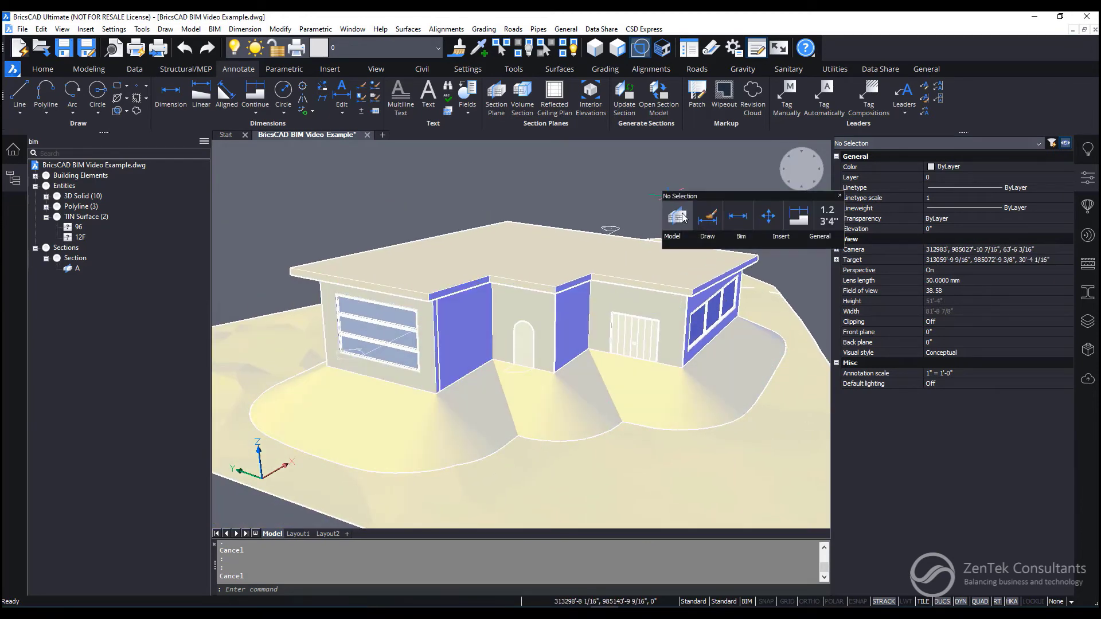
{"action": "left_click", "coordinate": [681, 214]}
{"action": "left_click", "coordinate": [437, 390]}
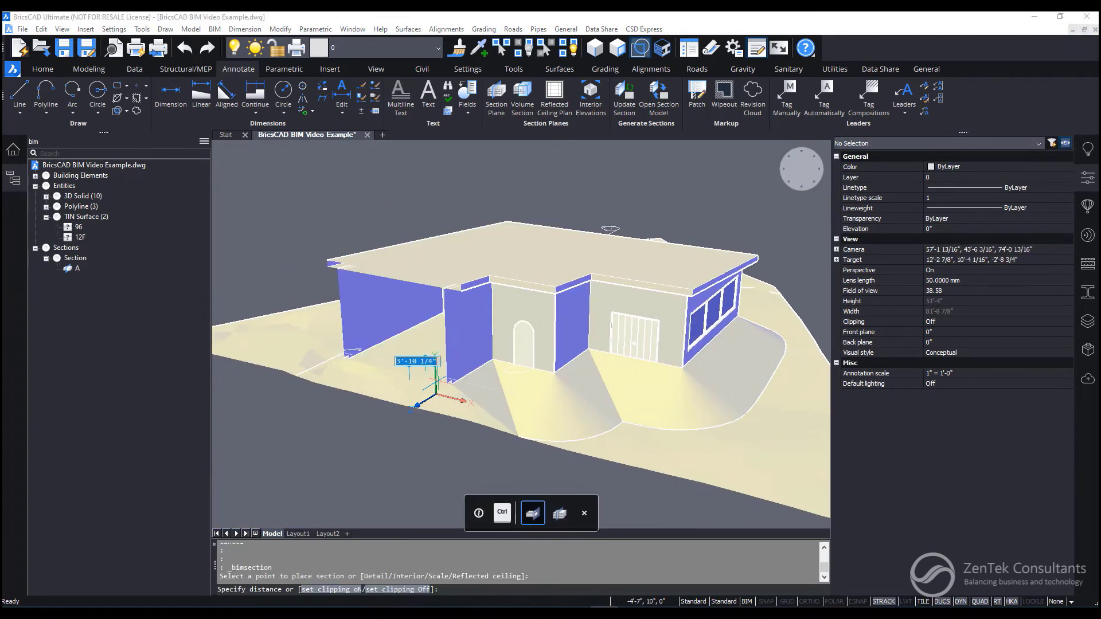
{"action": "middle_click_drag", "start_coordinate": [436, 382], "coordinate": [582, 362], "text": "shift"}
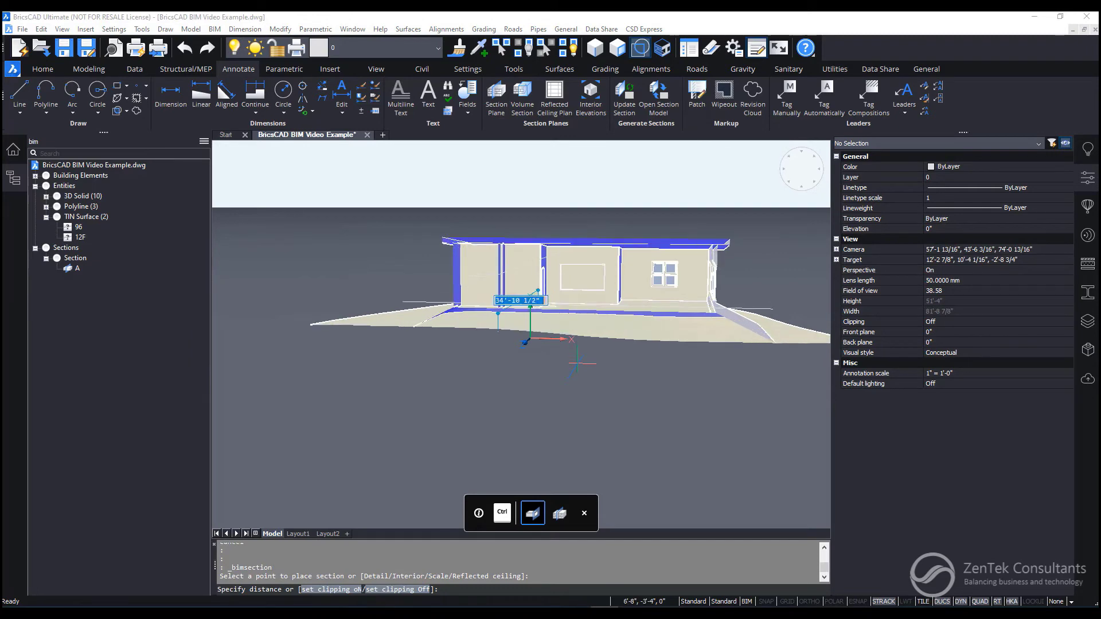
{"action": "left_click", "coordinate": [579, 363]}
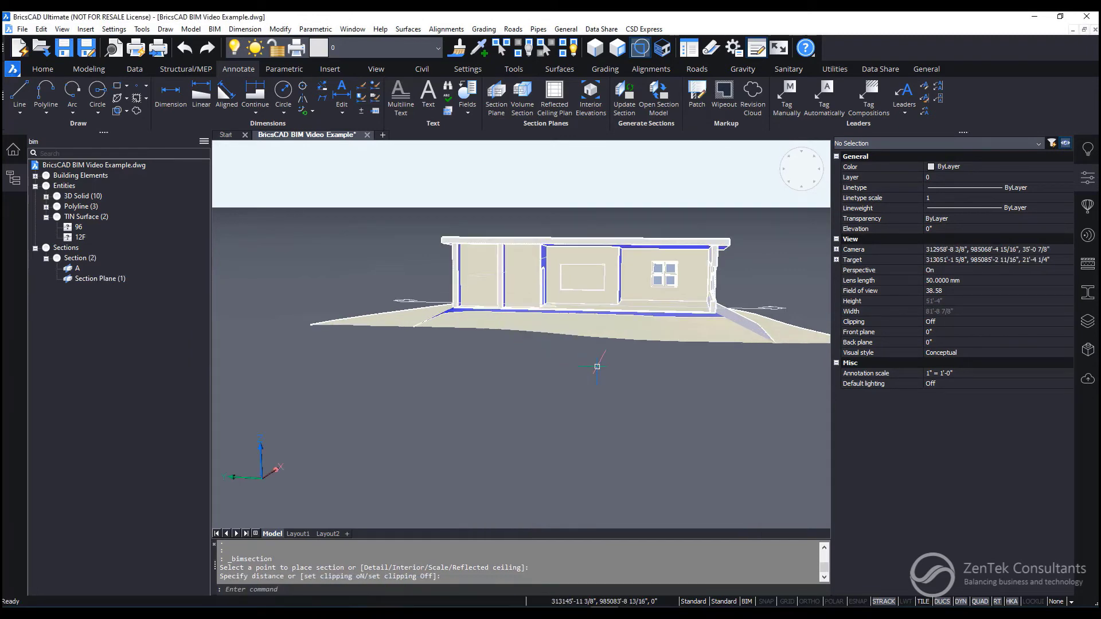
Step: Rename the second section plane as B and clear the selection
{"action": "scroll", "coordinate": [641, 374], "scroll_direction": "down", "scroll_amount": 3}
{"action": "scroll", "coordinate": [729, 332], "scroll_direction": "up", "scroll_amount": 5}
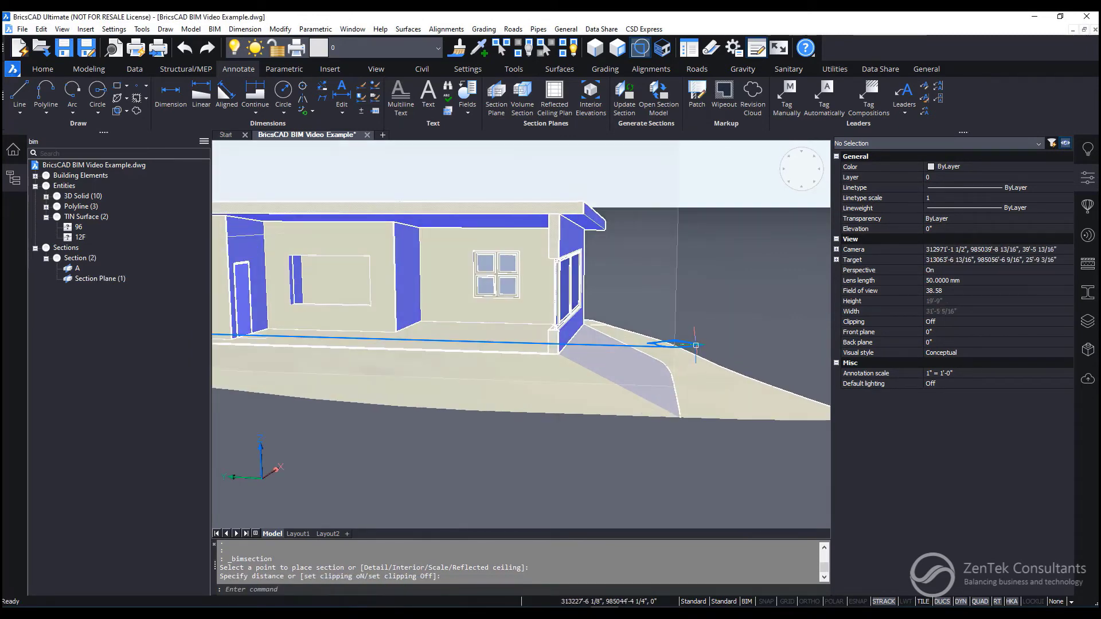
{"action": "left_click", "coordinate": [696, 344]}
{"action": "left_click", "coordinate": [980, 291]}
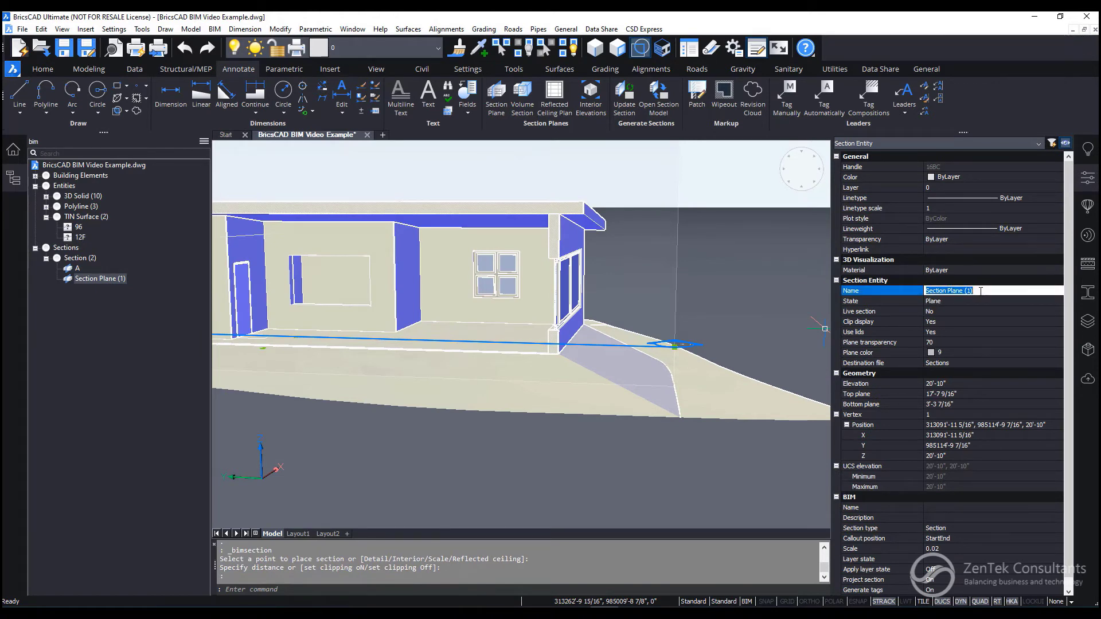
{"action": "key", "text": "Return"}
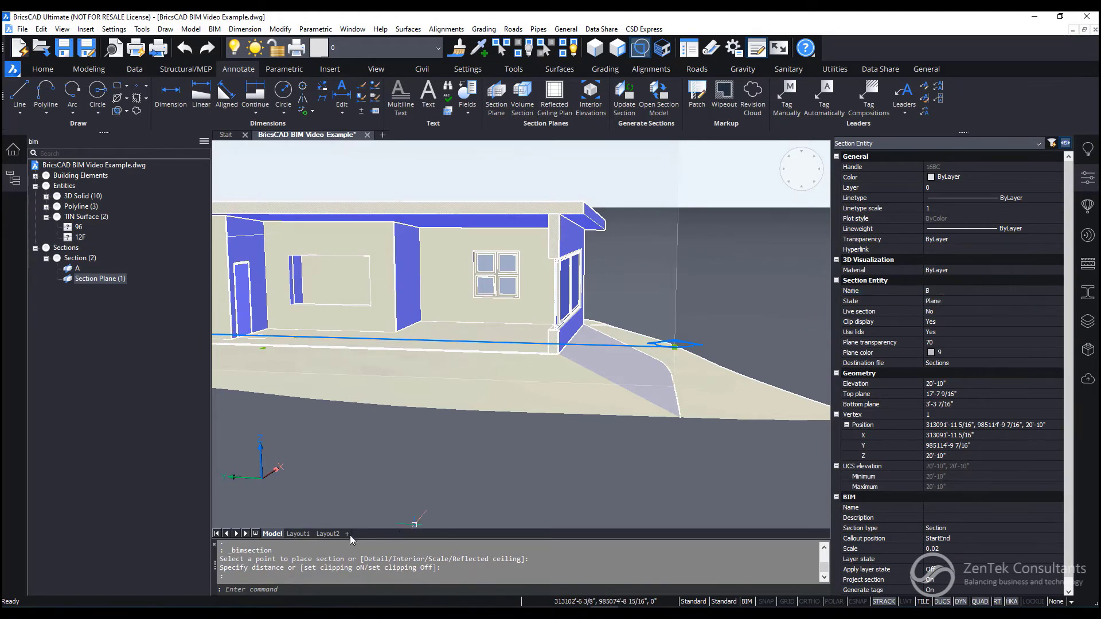
{"action": "left_click", "coordinate": [408, 492]}
{"action": "left_click", "coordinate": [629, 436]}
{"action": "key", "text": "Escape"}
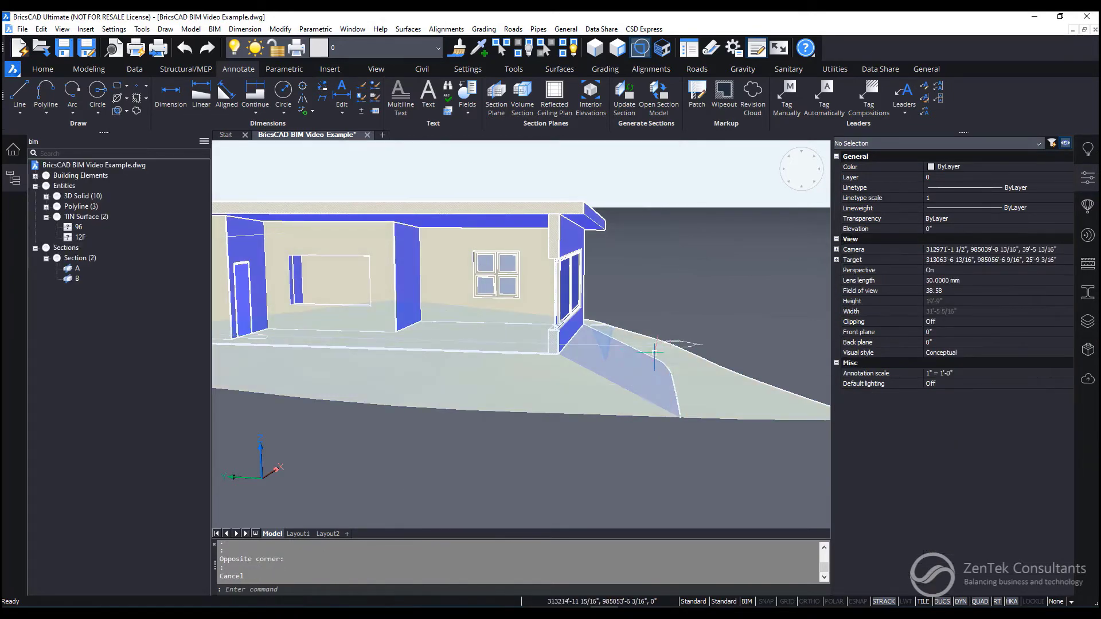
Step: Turn off section B's clip display to show the whole building and graded site
{"action": "double_click", "coordinate": [626, 346]}
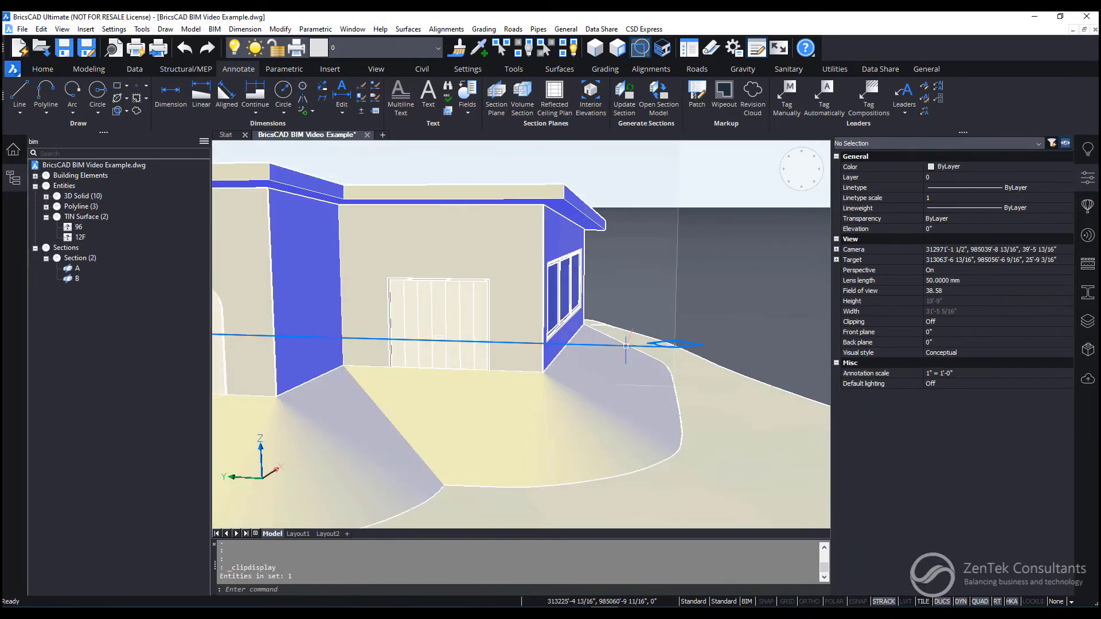
{"action": "scroll", "coordinate": [626, 390], "scroll_direction": "down", "scroll_amount": 3}
{"action": "middle_click_drag", "start_coordinate": [626, 398], "coordinate": [634, 319], "text": "shift"}
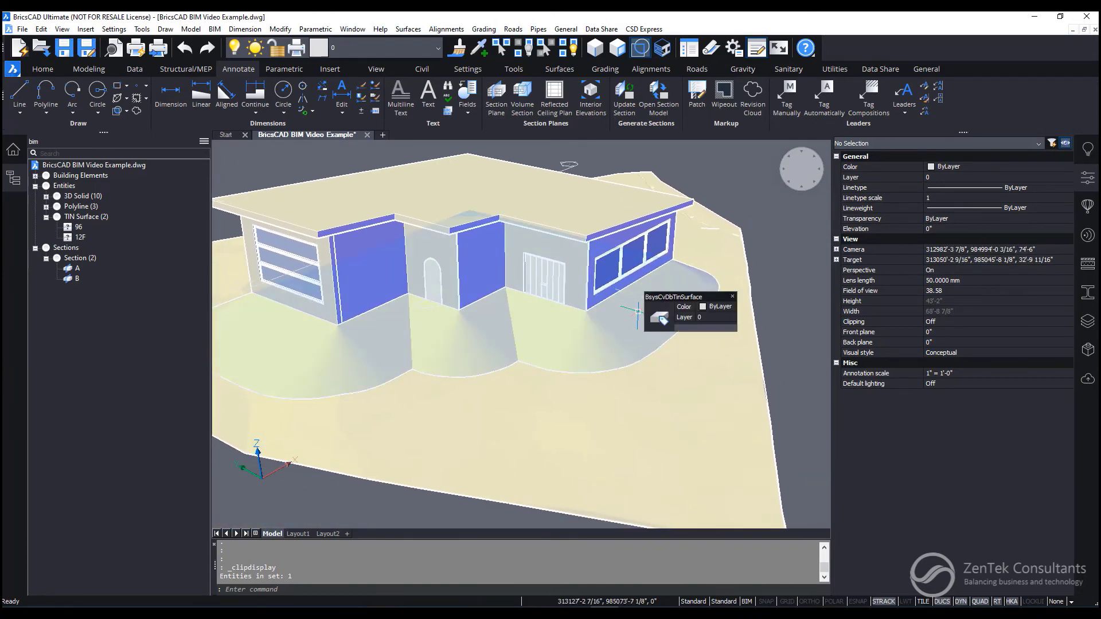
{"action": "middle_click_drag", "start_coordinate": [528, 330], "coordinate": [731, 290]}
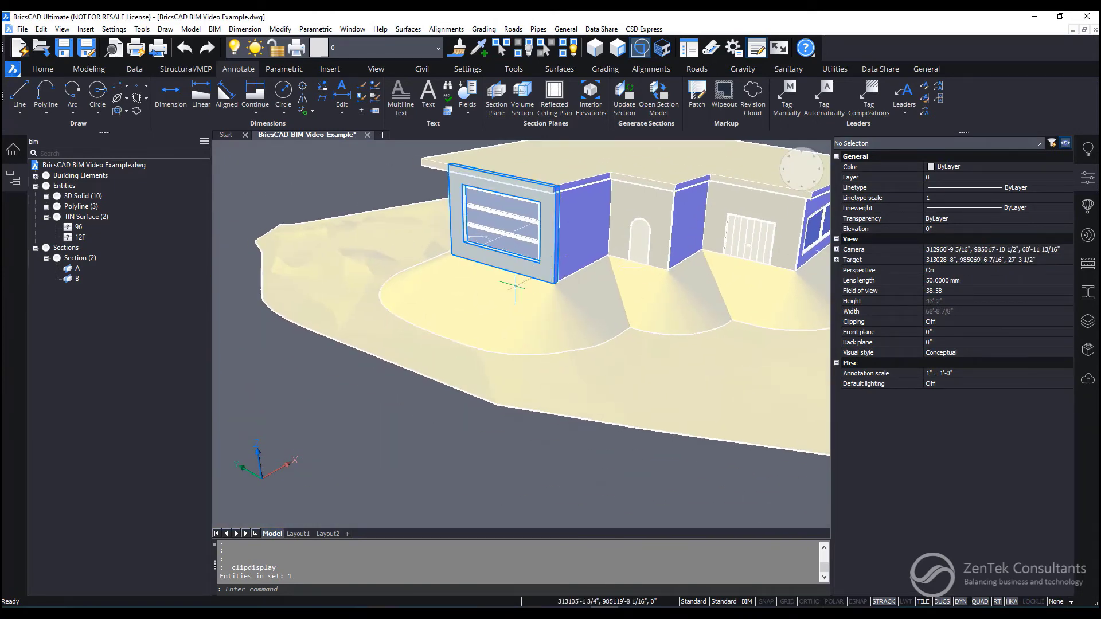
{"action": "right_click", "coordinate": [445, 435], "text": "shift"}
{"action": "left_click", "coordinate": [465, 417]}
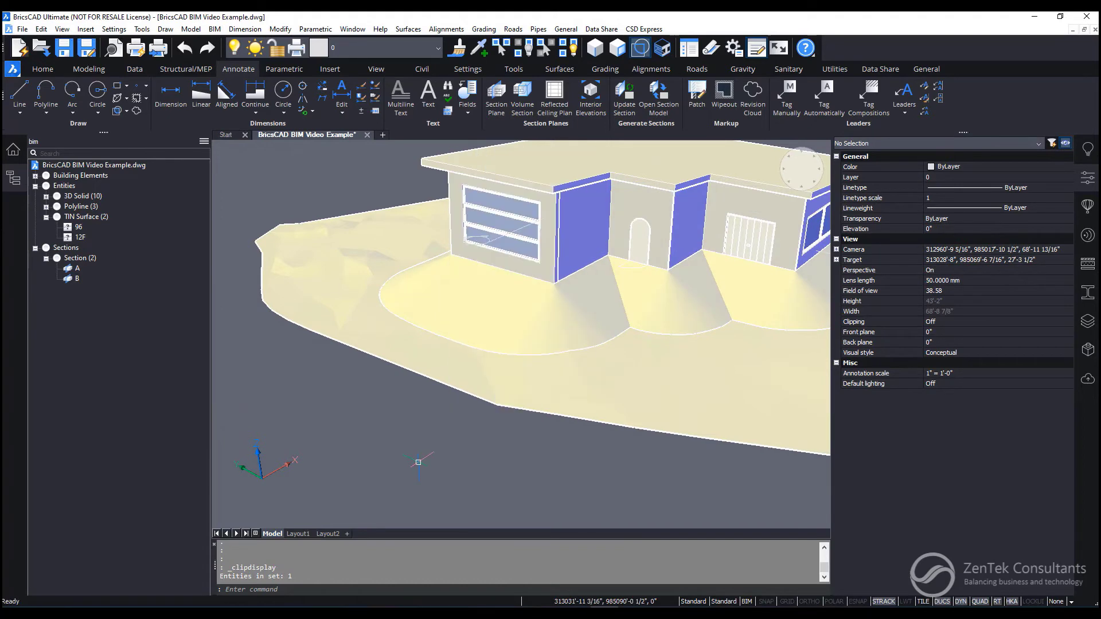
Step: Define a BIM elevation plane parallel to the wall with the three stacked window panes, placed about 41' outside the building
{"action": "left_click", "coordinate": [425, 479]}
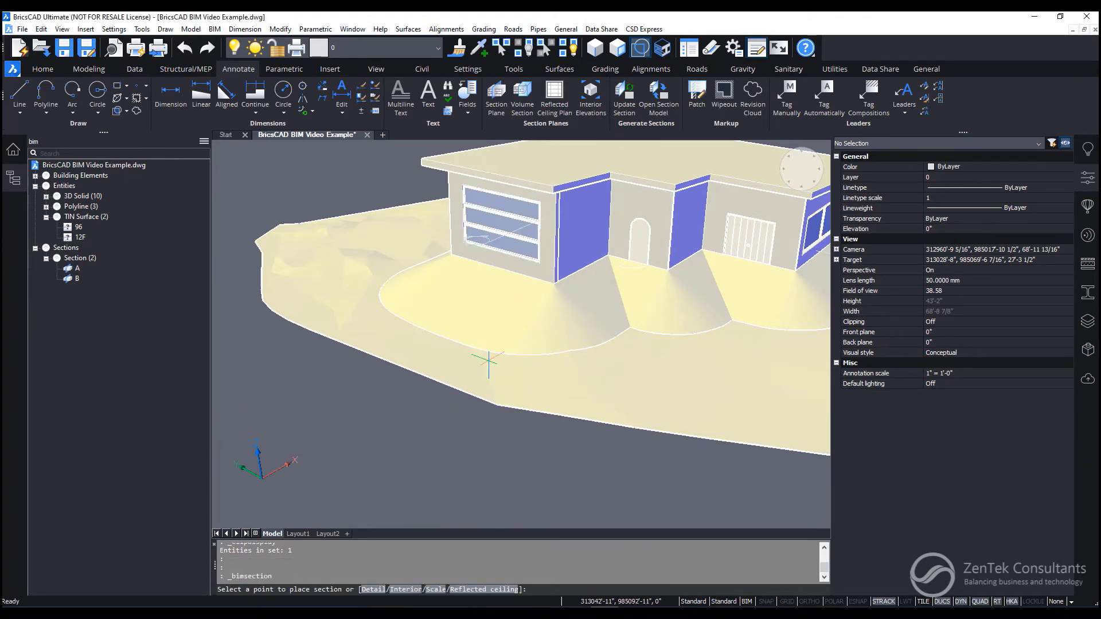
{"action": "left_click", "coordinate": [552, 281]}
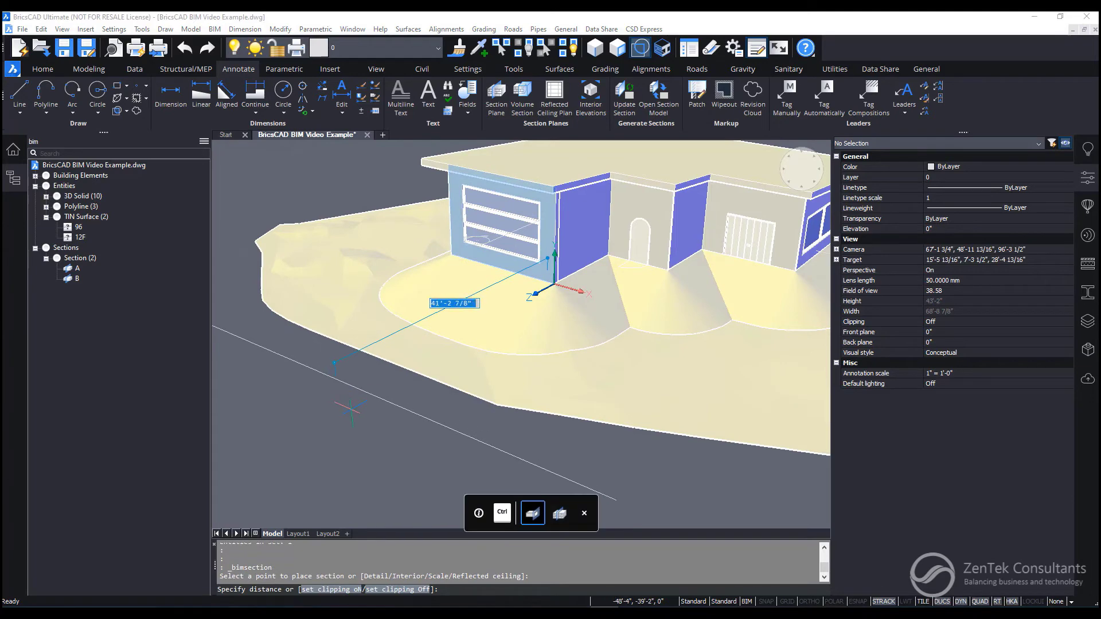
{"action": "left_click", "coordinate": [358, 404]}
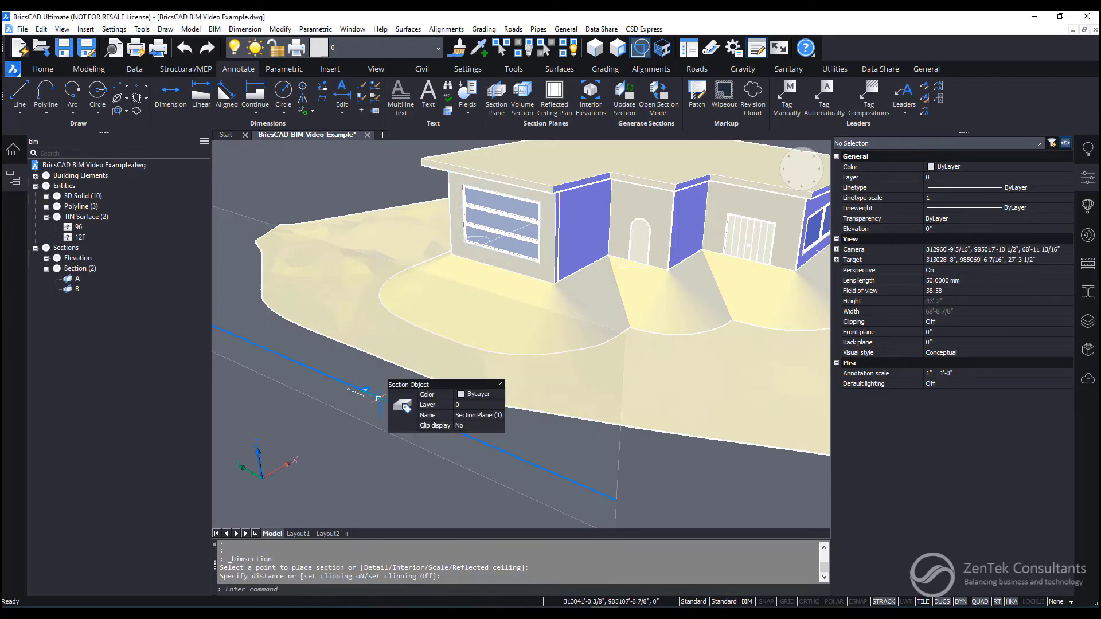
Step: Rename the new elevation plane as Front Elevation and clear the selection
{"action": "left_click", "coordinate": [394, 410]}
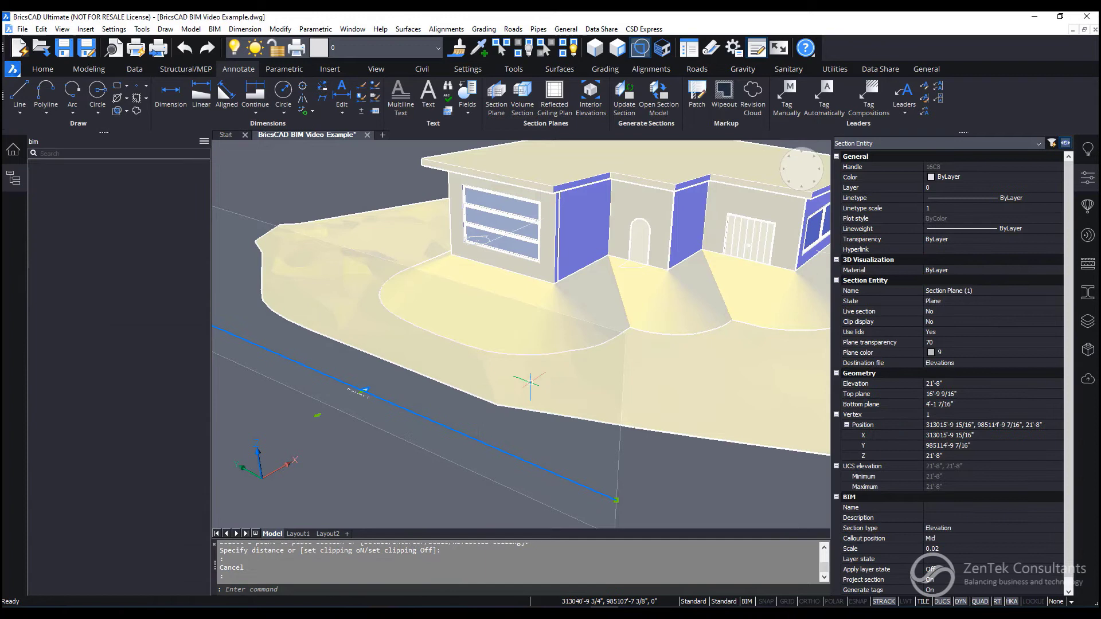
{"action": "left_click", "coordinate": [983, 292]}
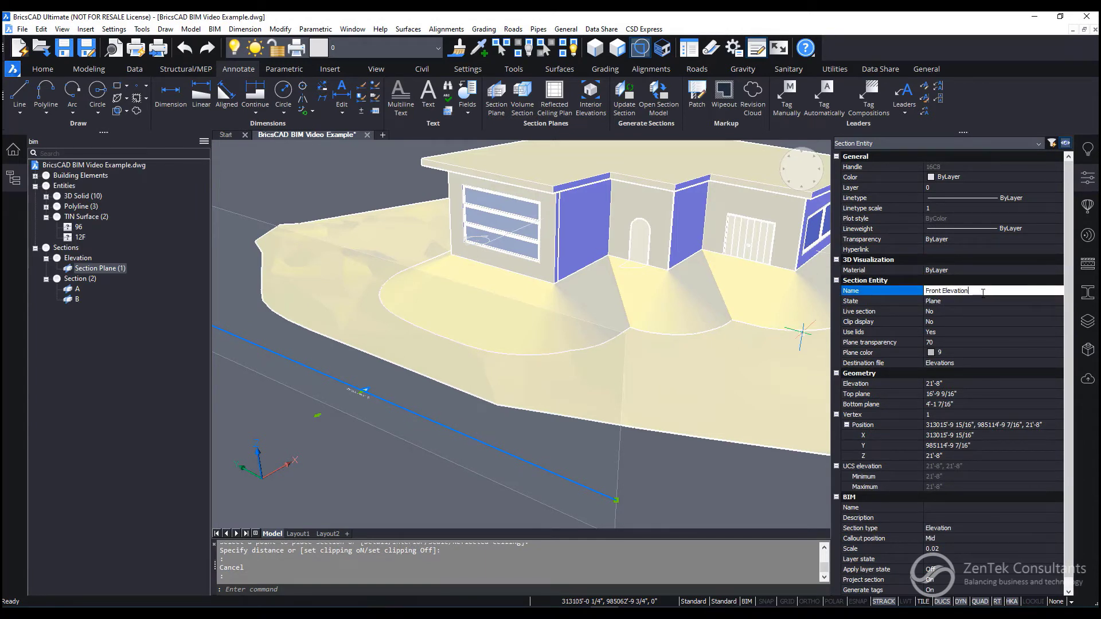
{"action": "left_click", "coordinate": [359, 473]}
{"action": "left_click", "coordinate": [414, 448]}
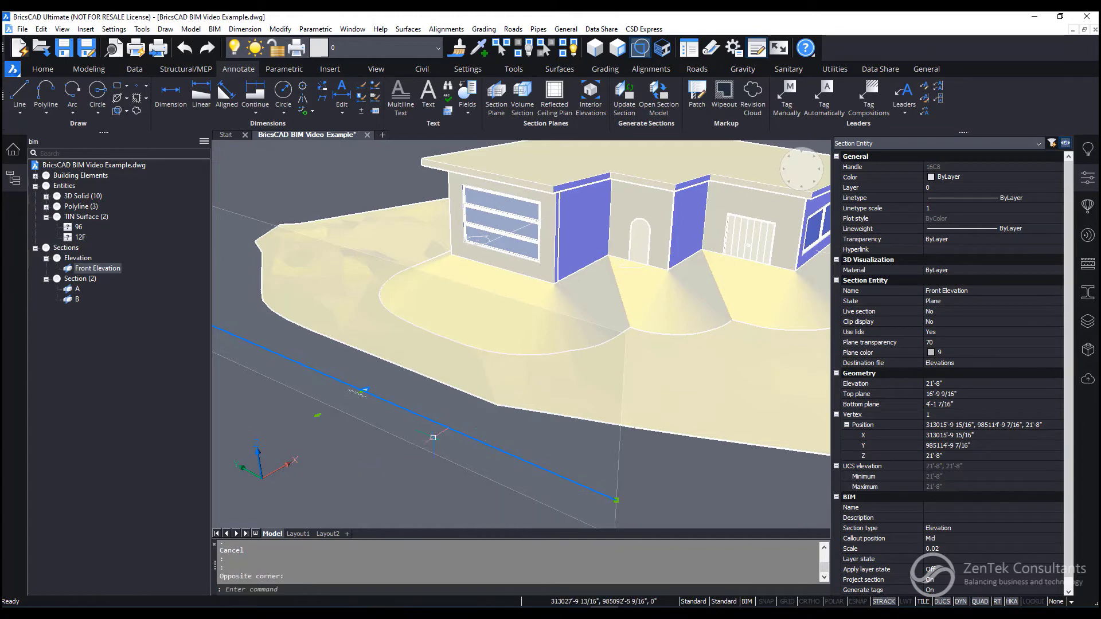
{"action": "scroll", "coordinate": [586, 328], "scroll_direction": "down", "scroll_amount": 2}
{"action": "middle_click_drag", "start_coordinate": [585, 328], "coordinate": [549, 374]}
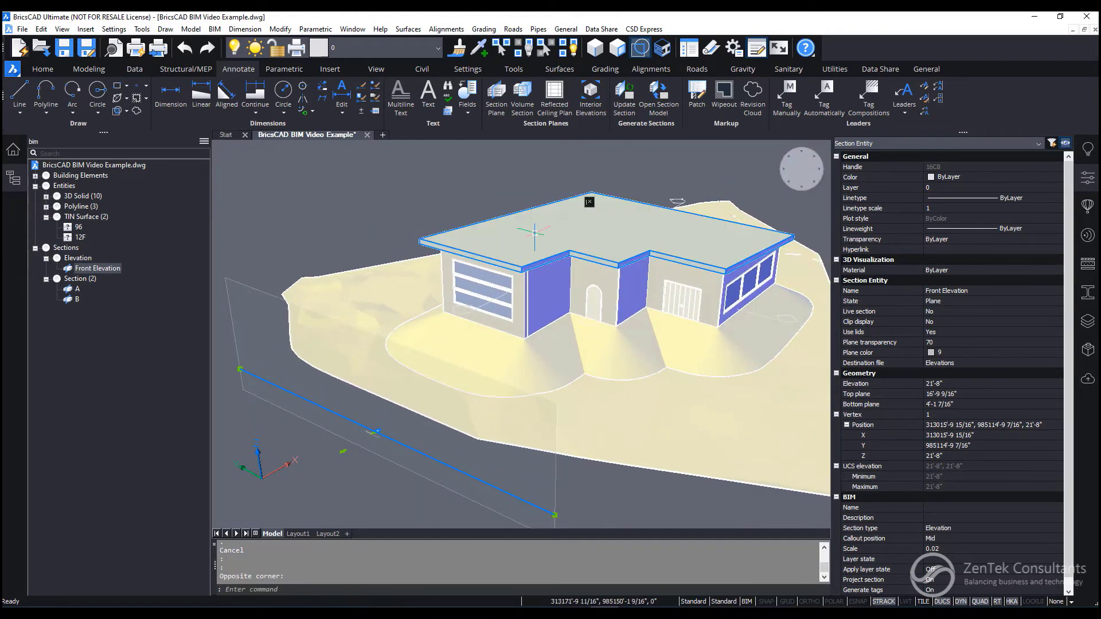
{"action": "key", "text": "Escape"}
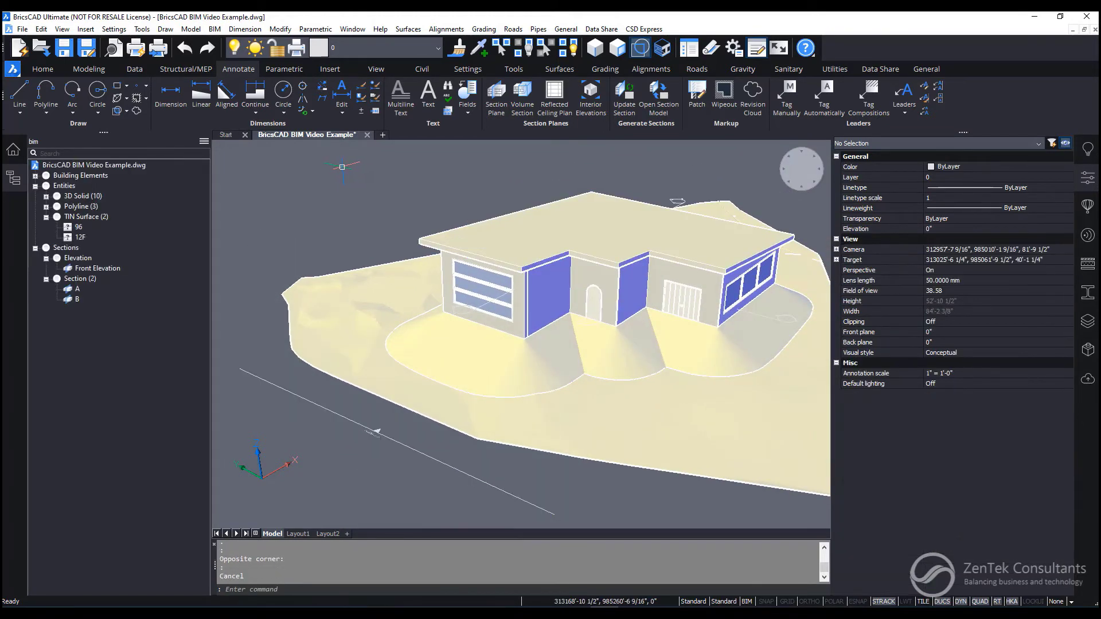
Step: Define a horizontal BIM section about 7'-6" below the roof's highest corner and turn off its clip display
{"action": "left_click", "coordinate": [352, 187]}
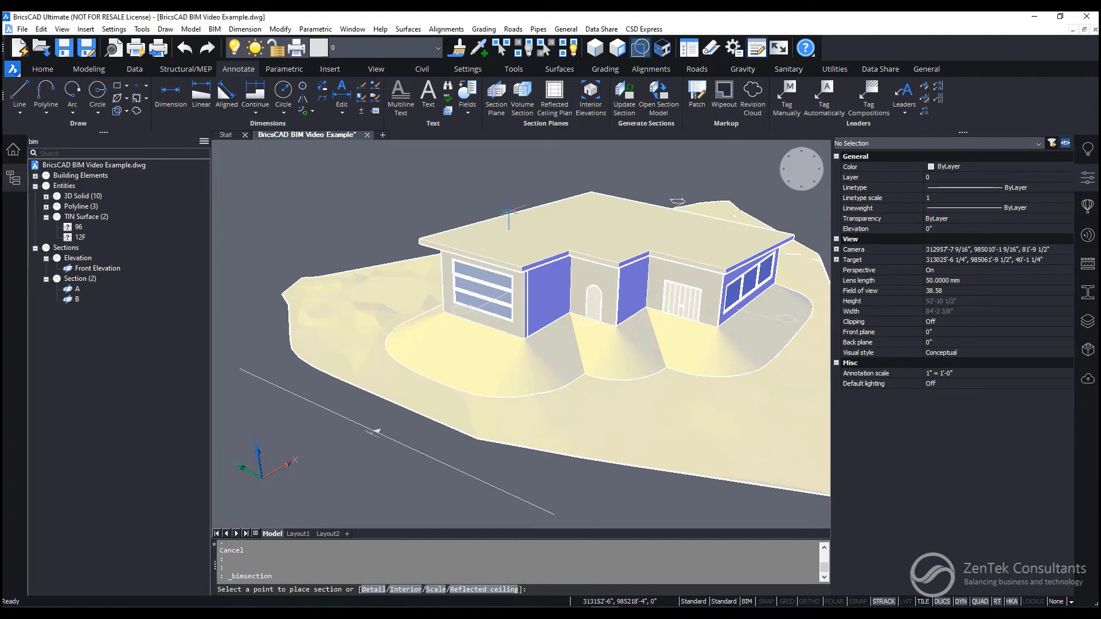
{"action": "left_click", "coordinate": [596, 220]}
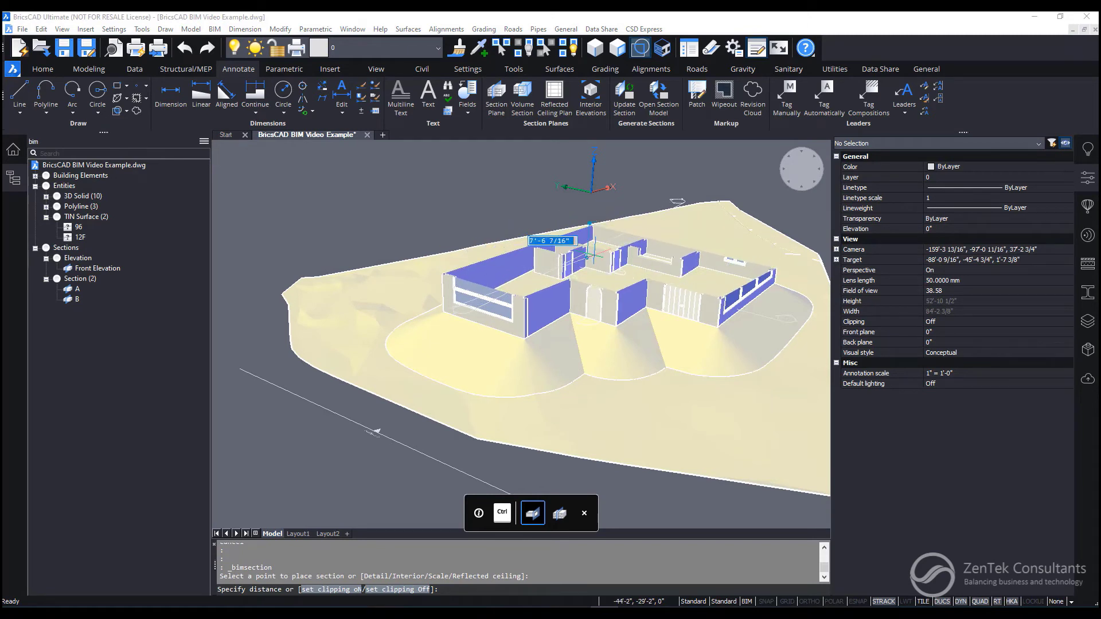
{"action": "left_click", "coordinate": [589, 256]}
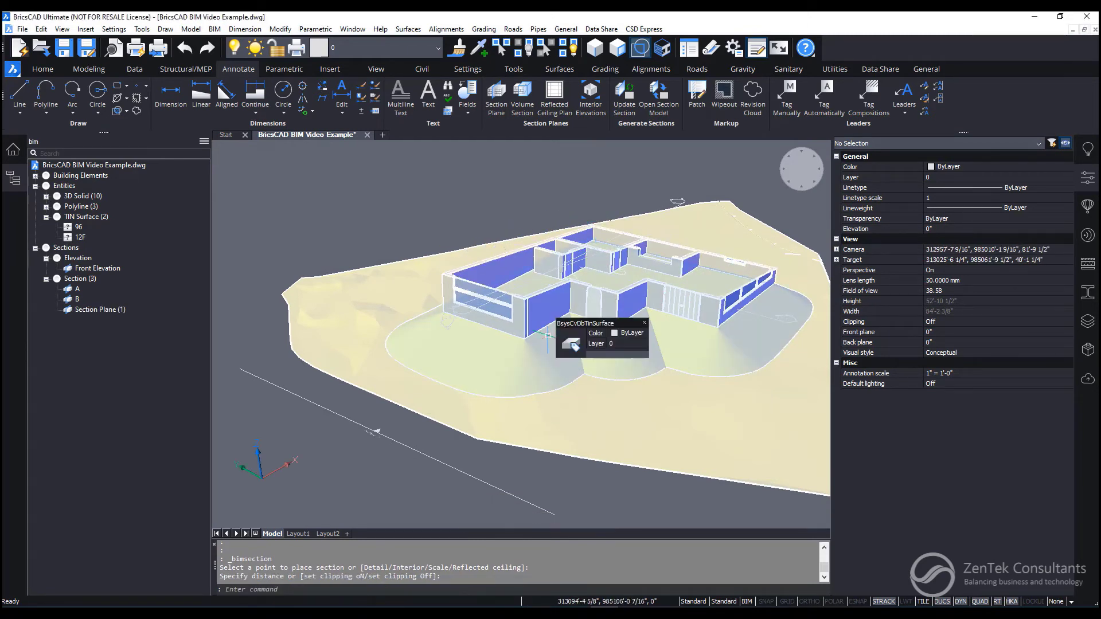
{"action": "double_click", "coordinate": [446, 325]}
{"action": "key", "text": "Escape"}
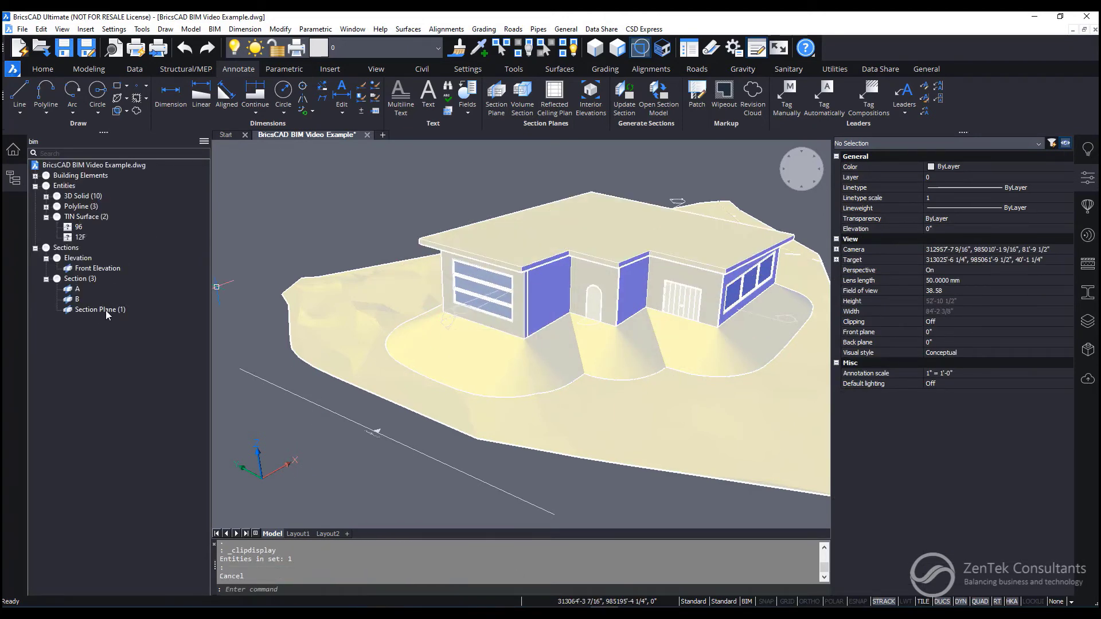
Step: Update section A in the project browser and refresh the project to list its sheet view
{"action": "left_click", "coordinate": [12, 154]}
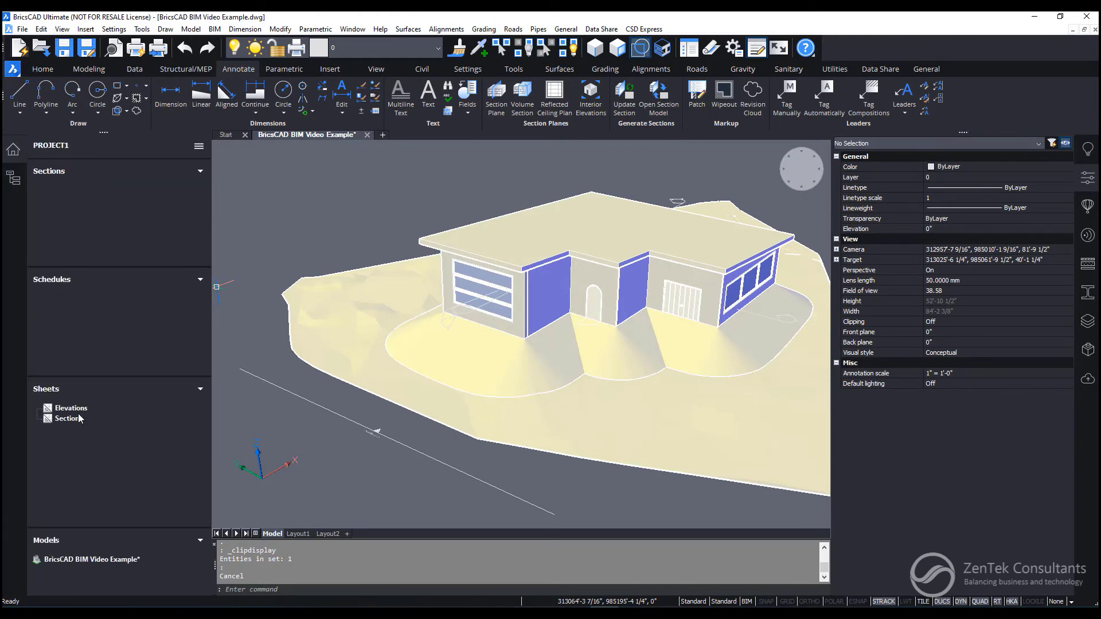
{"action": "left_click", "coordinate": [114, 174]}
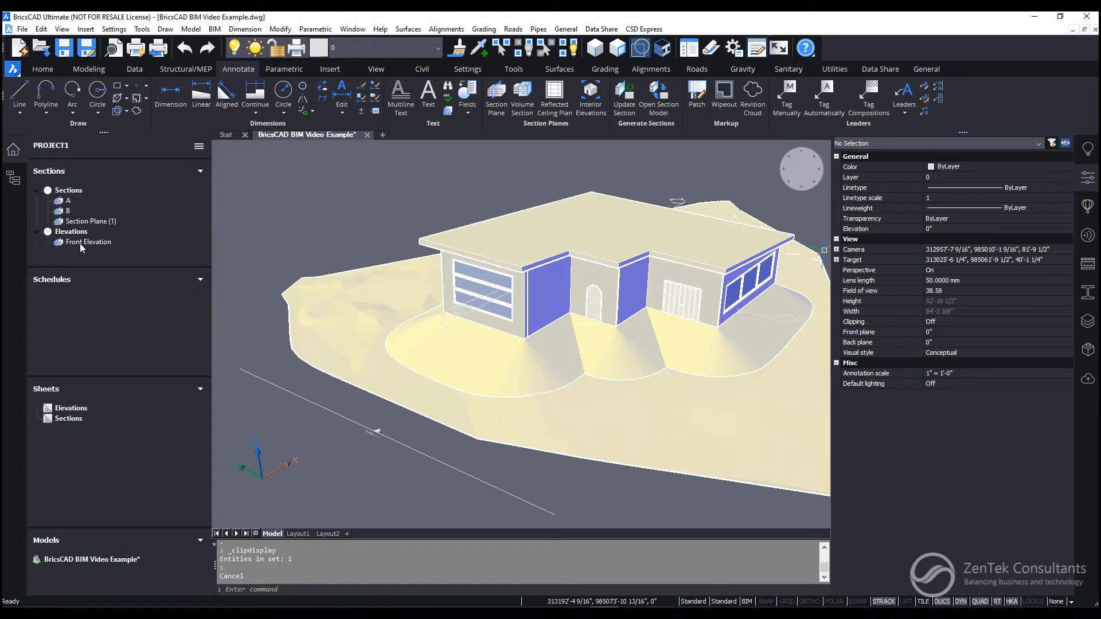
{"action": "right_click", "coordinate": [67, 204]}
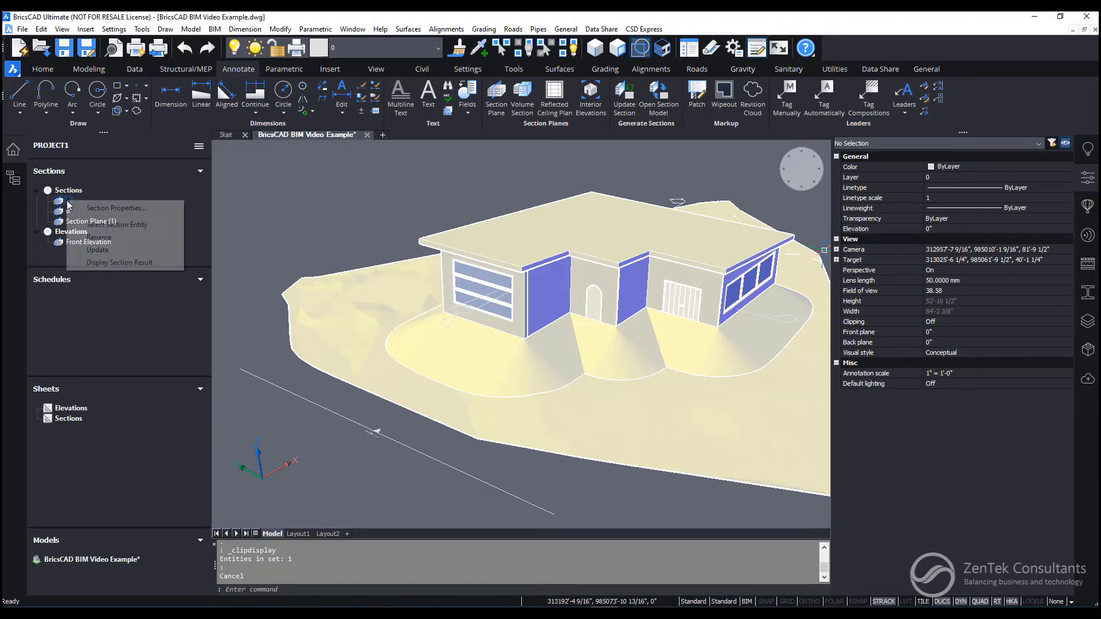
{"action": "left_click", "coordinate": [97, 250]}
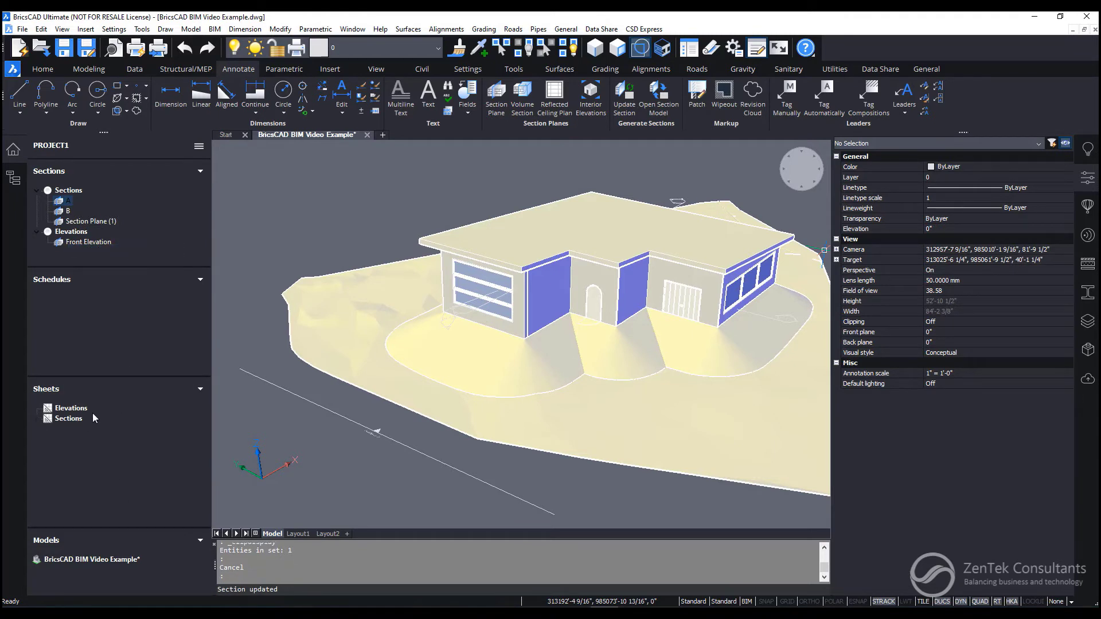
{"action": "left_click", "coordinate": [199, 146]}
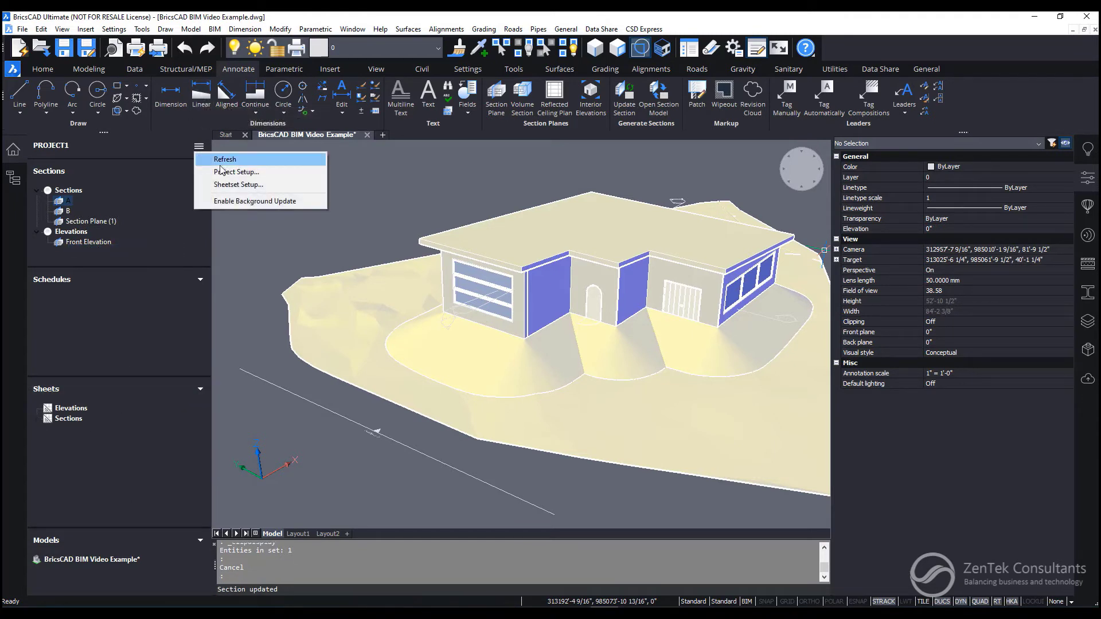
{"action": "left_click", "coordinate": [220, 163]}
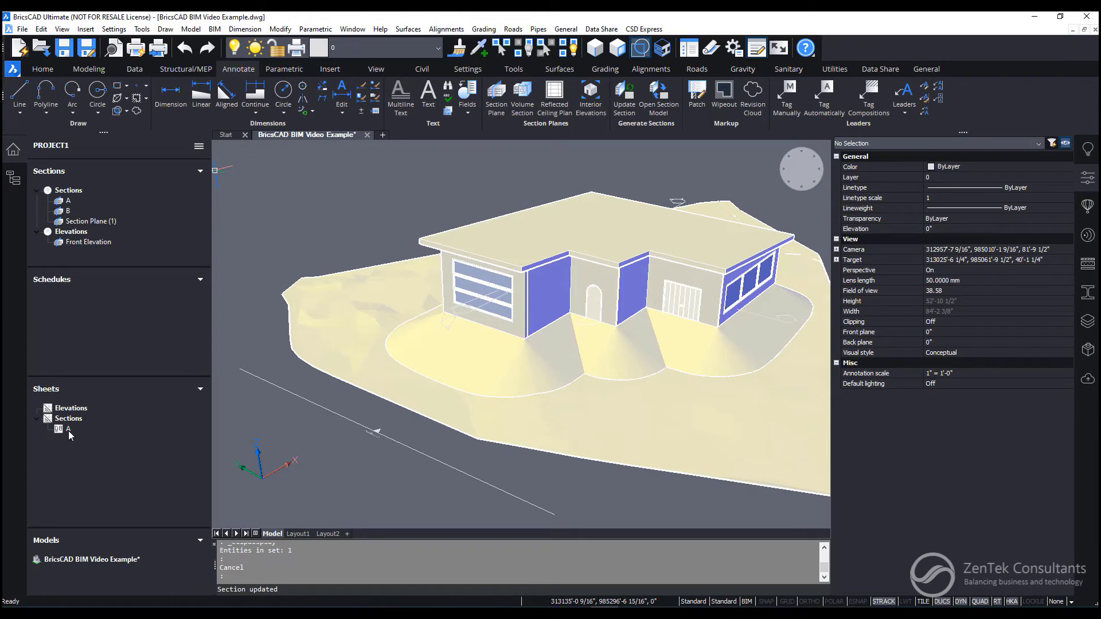
Step: Update section B and the Front Elevation, and refresh the project's sheet list
{"action": "right_click", "coordinate": [68, 214]}
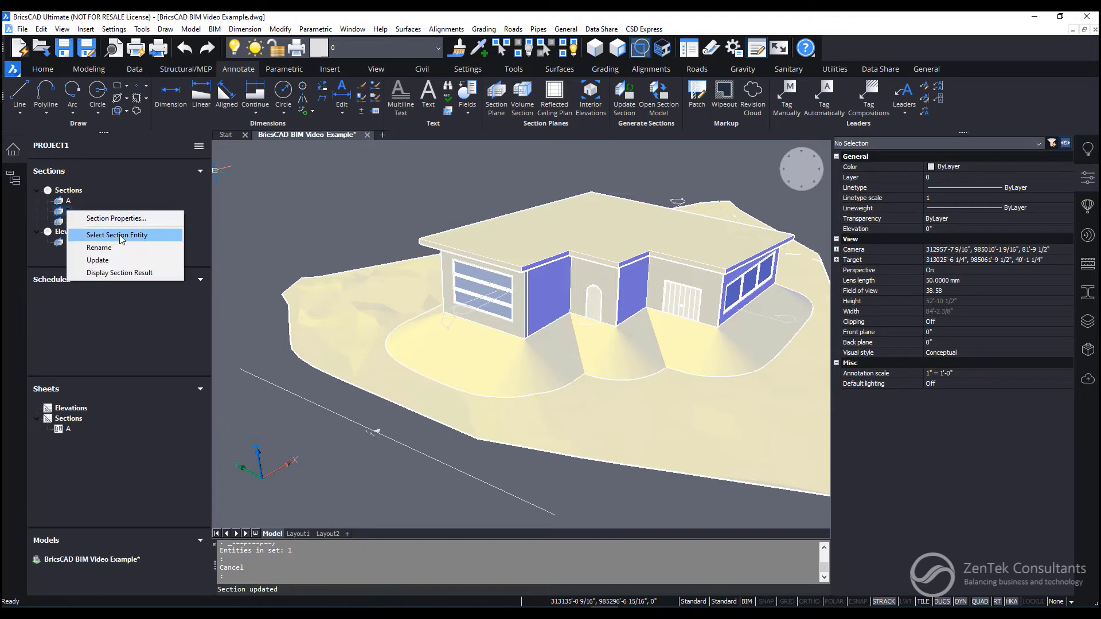
{"action": "left_click", "coordinate": [105, 260]}
{"action": "right_click", "coordinate": [77, 243]}
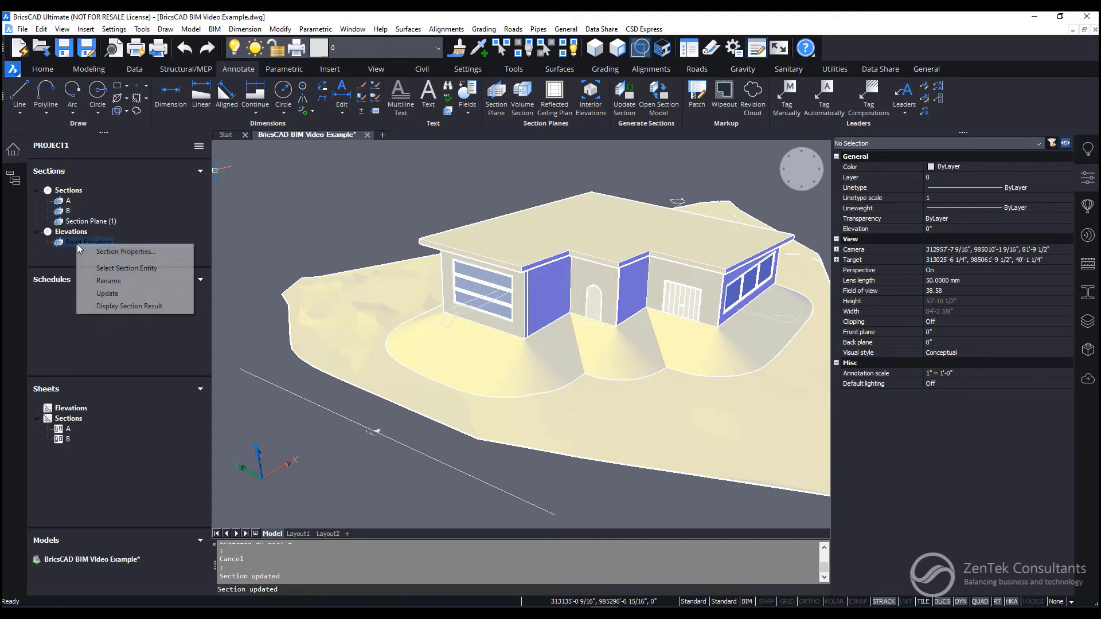
{"action": "left_click", "coordinate": [127, 294]}
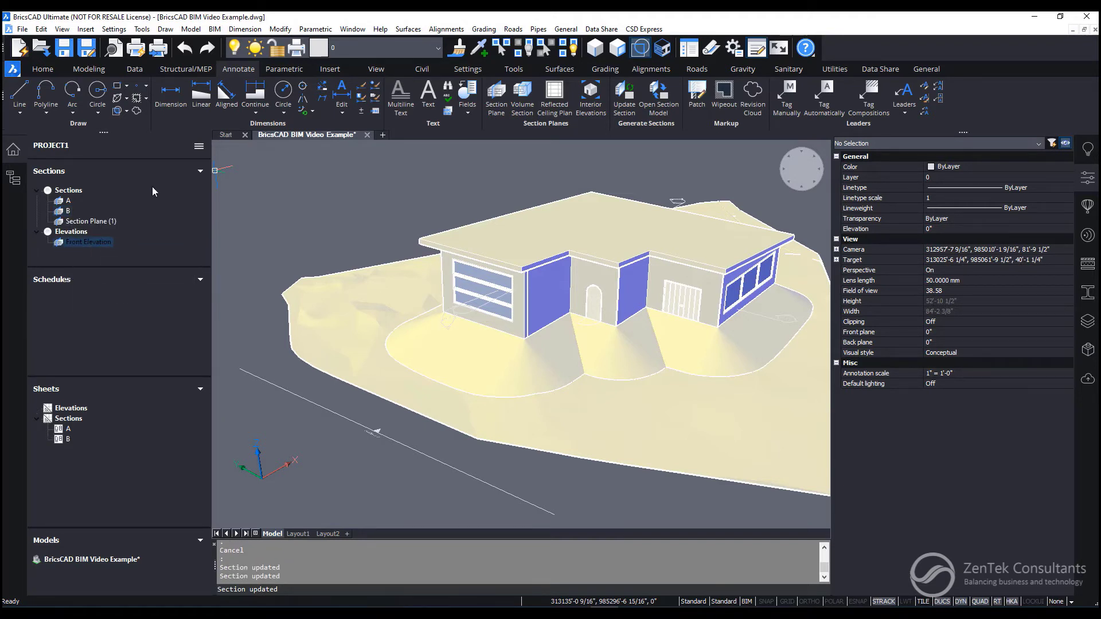
{"action": "left_click", "coordinate": [199, 146]}
{"action": "left_click", "coordinate": [229, 155]}
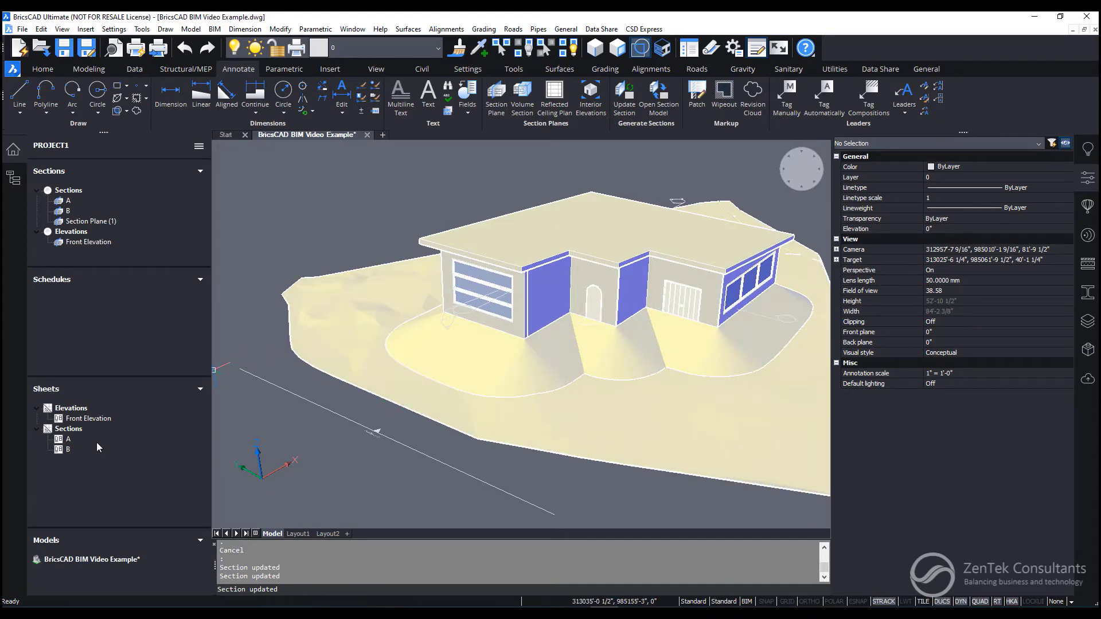
Step: Display the Front Elevation view on its Elevations sheet
{"action": "right_click", "coordinate": [87, 421]}
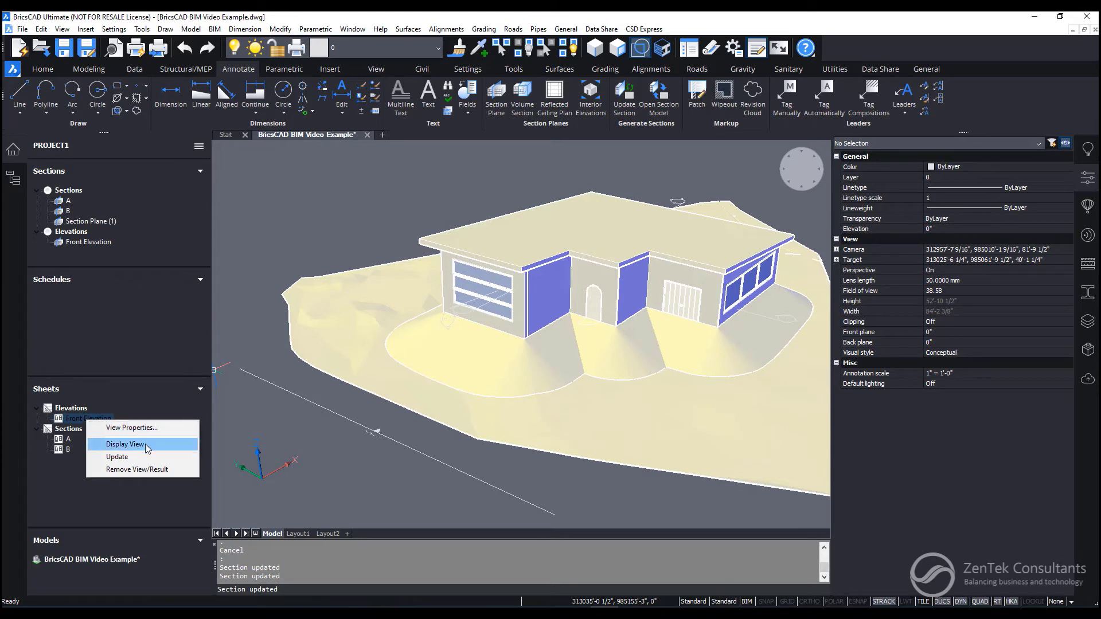
{"action": "left_click", "coordinate": [125, 445]}
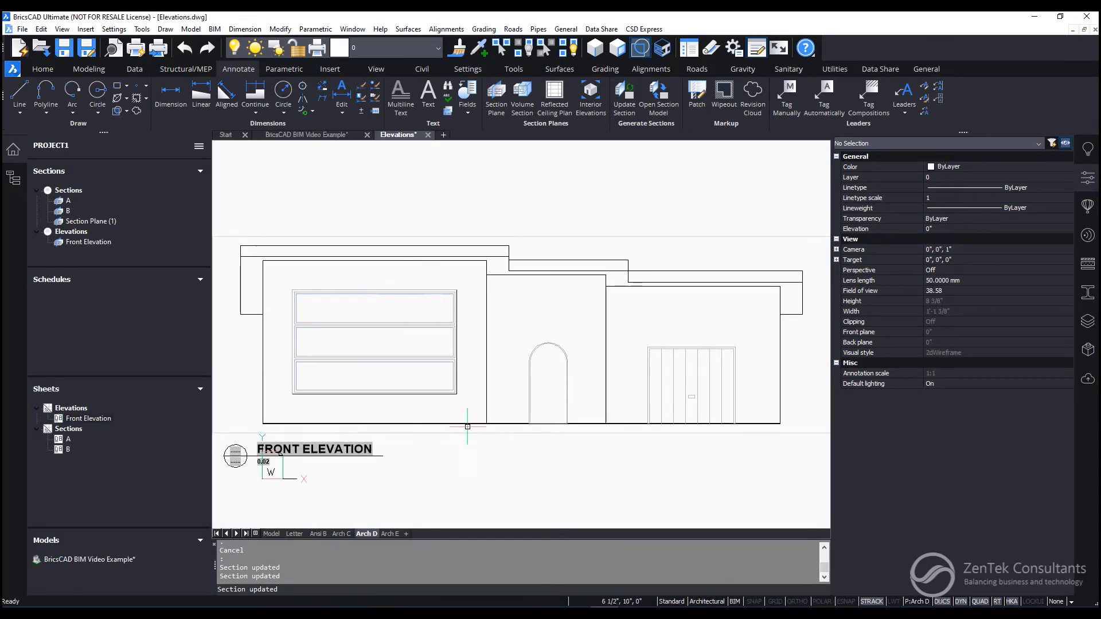
{"action": "scroll", "coordinate": [573, 413], "scroll_direction": "down", "scroll_amount": 6}
{"action": "middle_click_drag", "start_coordinate": [604, 413], "coordinate": [463, 385]}
{"action": "scroll", "coordinate": [427, 365], "scroll_direction": "up", "scroll_amount": 3}
{"action": "scroll", "coordinate": [462, 320], "scroll_direction": "down", "scroll_amount": 2}
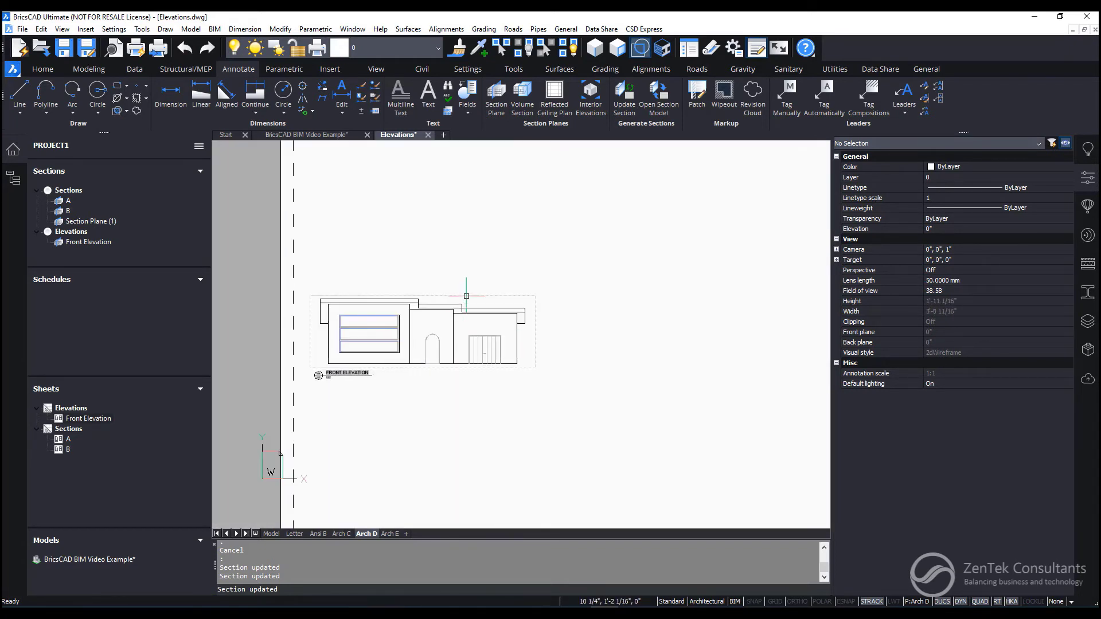
{"action": "scroll", "coordinate": [466, 298], "scroll_direction": "up", "scroll_amount": 2}
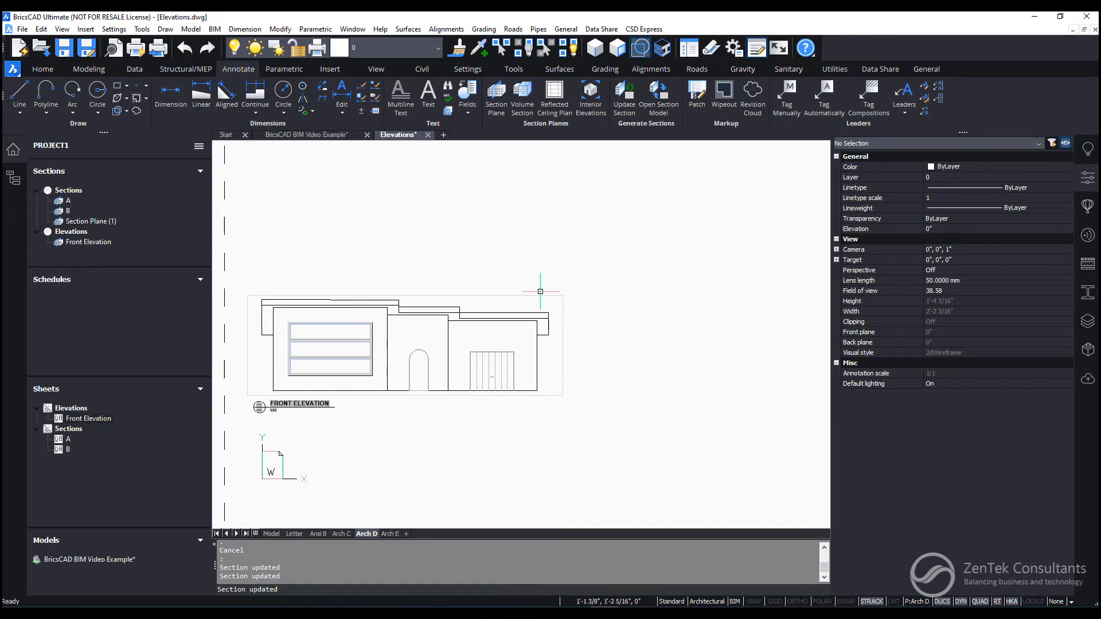
Step: Move the Front Elevation view together with its title to the upper left corner of the sheet
{"action": "type", "text": "m"}
{"action": "key", "text": "Return"}
{"action": "left_click", "coordinate": [541, 244]}
{"action": "left_click", "coordinate": [233, 450]}
{"action": "key", "text": "Return"}
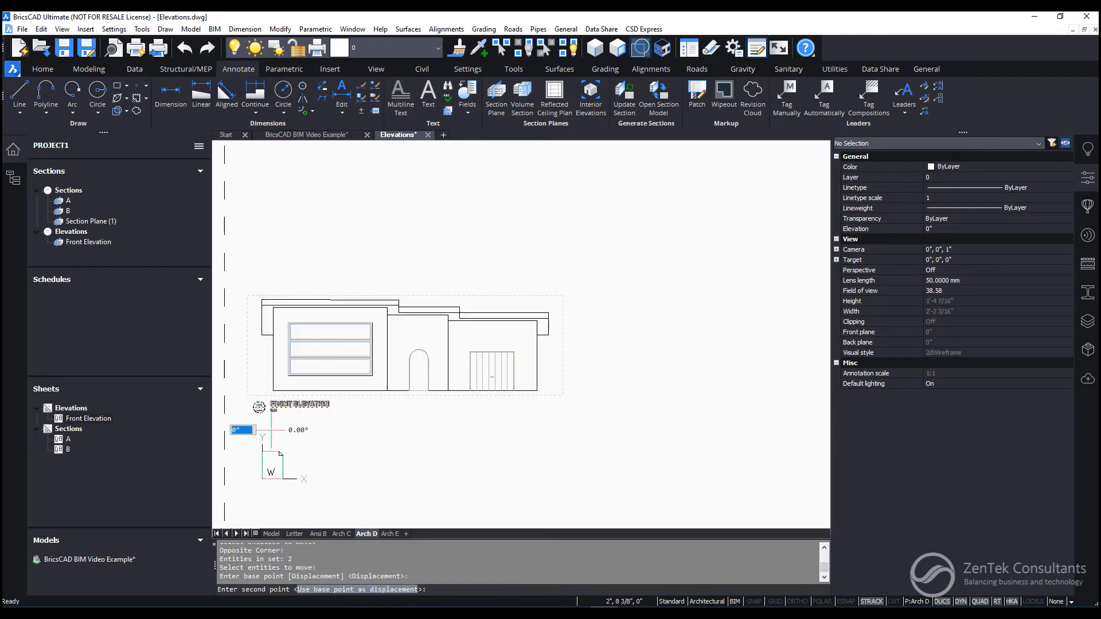
{"action": "left_click", "coordinate": [251, 429]}
{"action": "middle_click_drag", "start_coordinate": [263, 249], "coordinate": [269, 344]}
{"action": "left_click", "coordinate": [261, 328]}
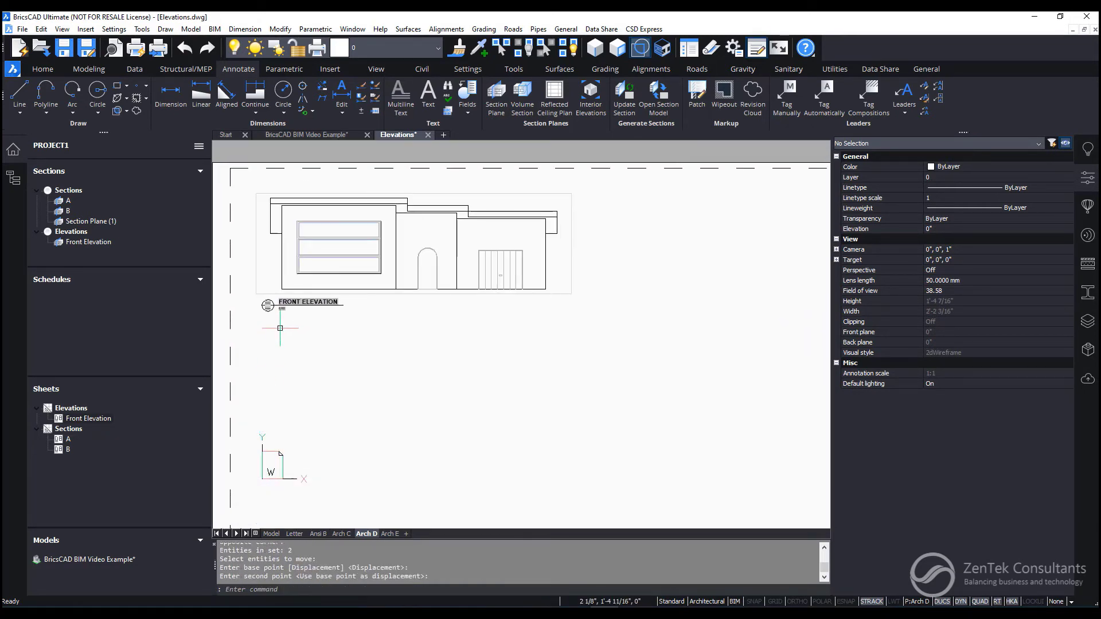
{"action": "key", "text": "Escape"}
{"action": "key", "text": "Escape"}
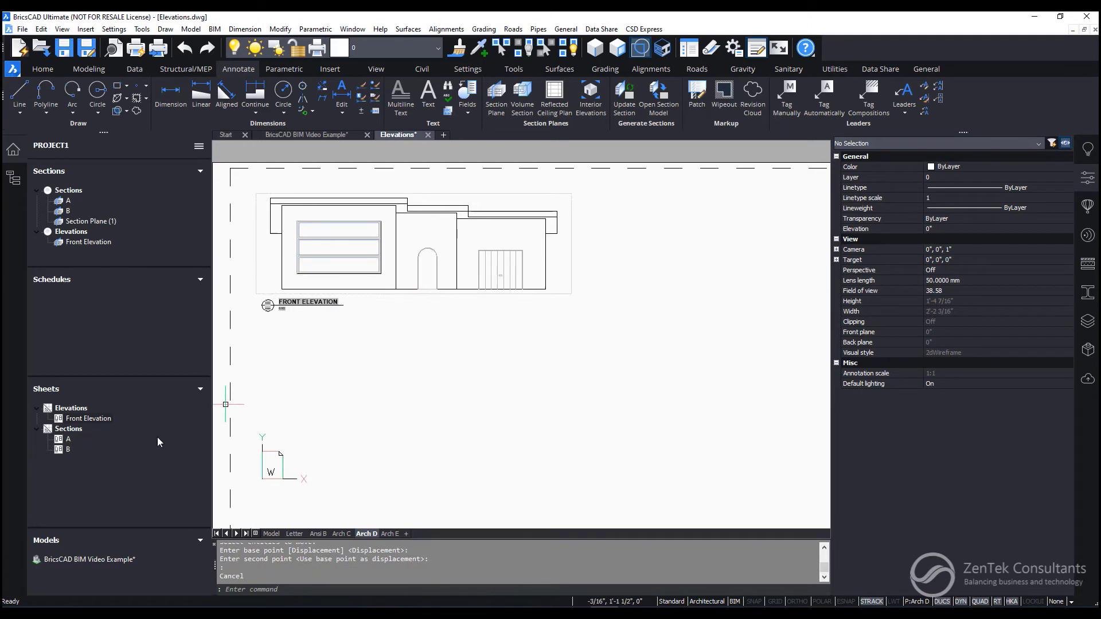
Step: Display the views of sections A and B on the Sections sheet
{"action": "right_click", "coordinate": [67, 439]}
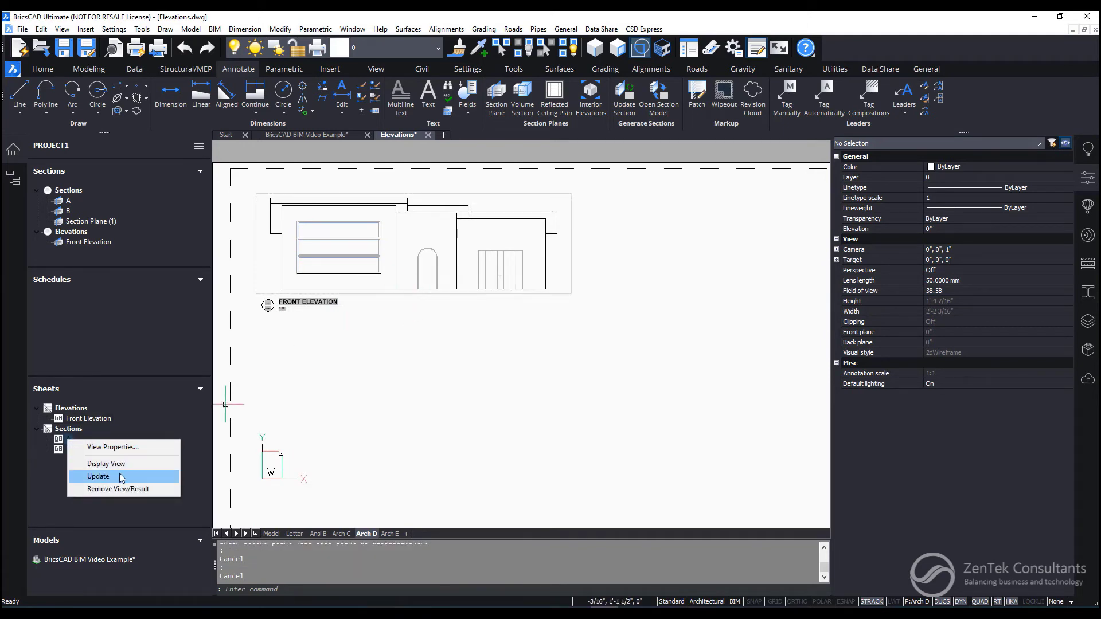
{"action": "left_click", "coordinate": [106, 463]}
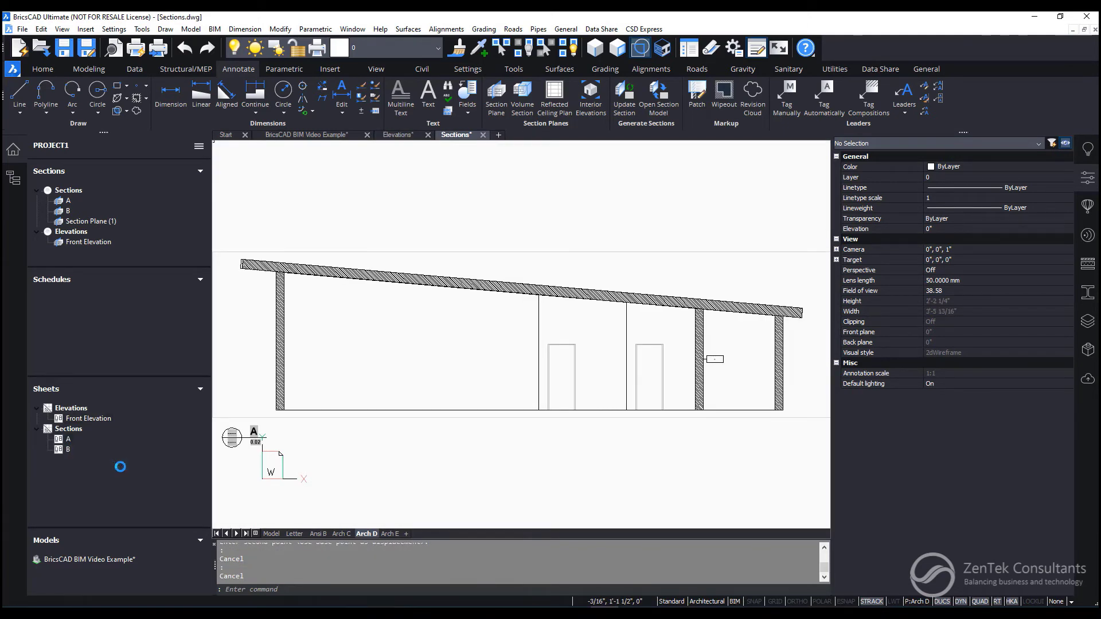
{"action": "right_click", "coordinate": [67, 451]}
{"action": "left_click", "coordinate": [121, 474]}
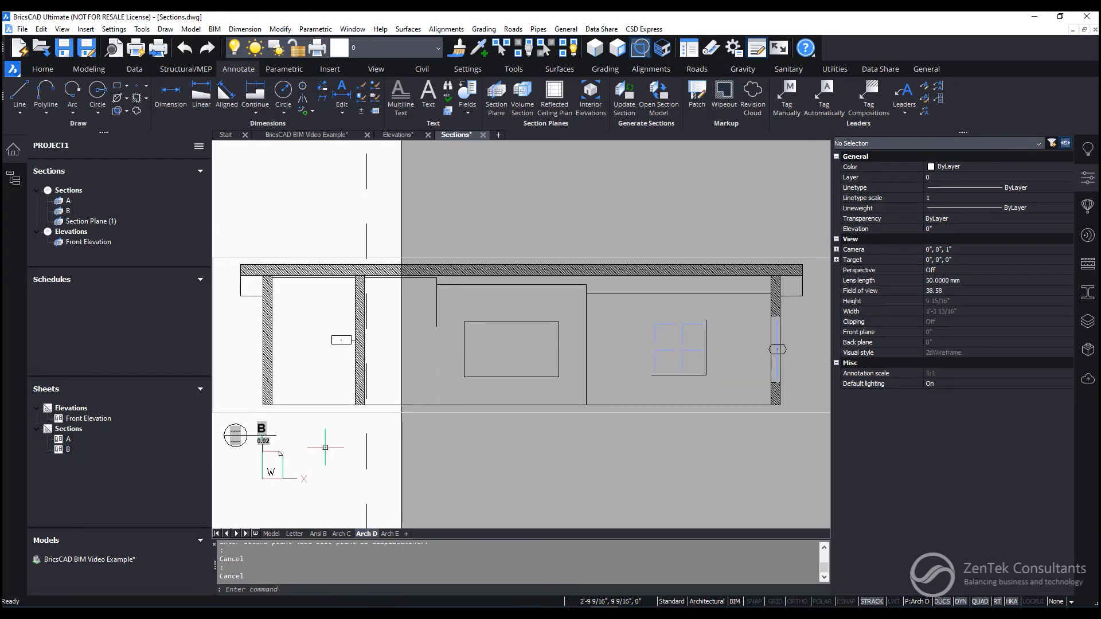
Step: Move the section B view together with its title so it sits directly below section A on the sheet
{"action": "scroll", "coordinate": [366, 454], "scroll_direction": "down", "scroll_amount": 7}
{"action": "middle_click_drag", "start_coordinate": [369, 453], "coordinate": [441, 418]}
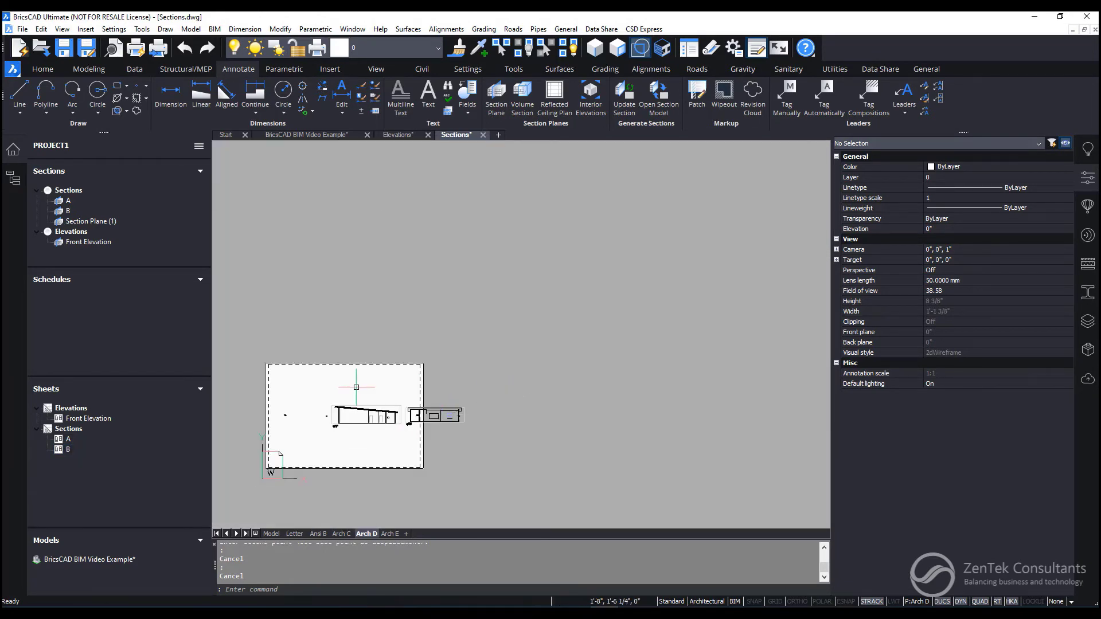
{"action": "scroll", "coordinate": [356, 387], "scroll_direction": "up", "scroll_amount": 5}
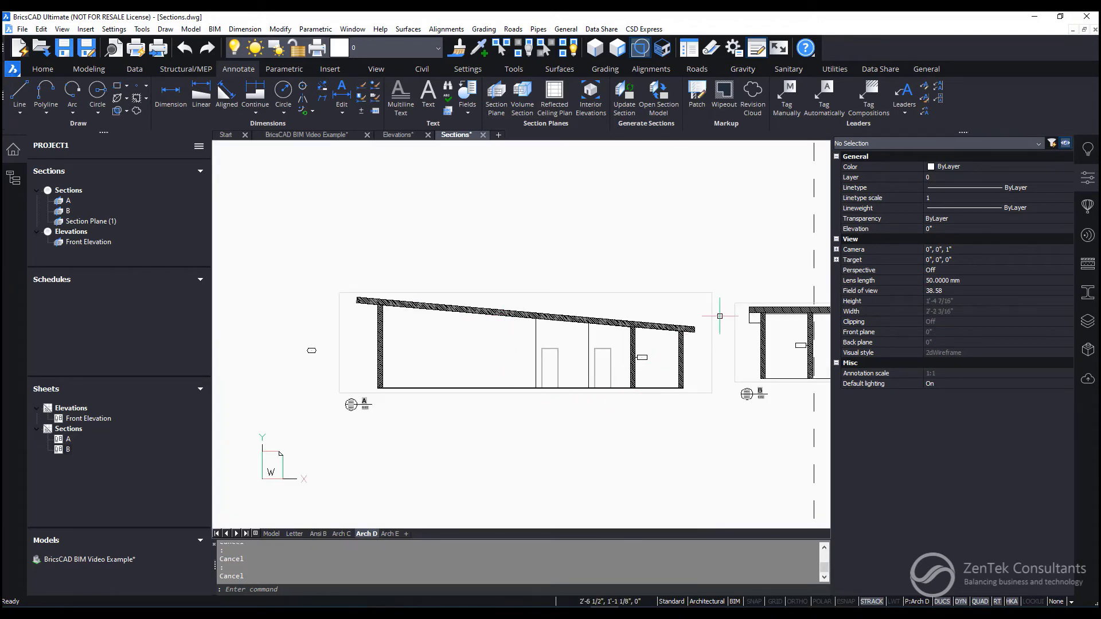
{"action": "type", "text": "m"}
{"action": "key", "text": "Return"}
{"action": "left_click", "coordinate": [799, 273]}
{"action": "left_click", "coordinate": [732, 430]}
{"action": "key", "text": "Return"}
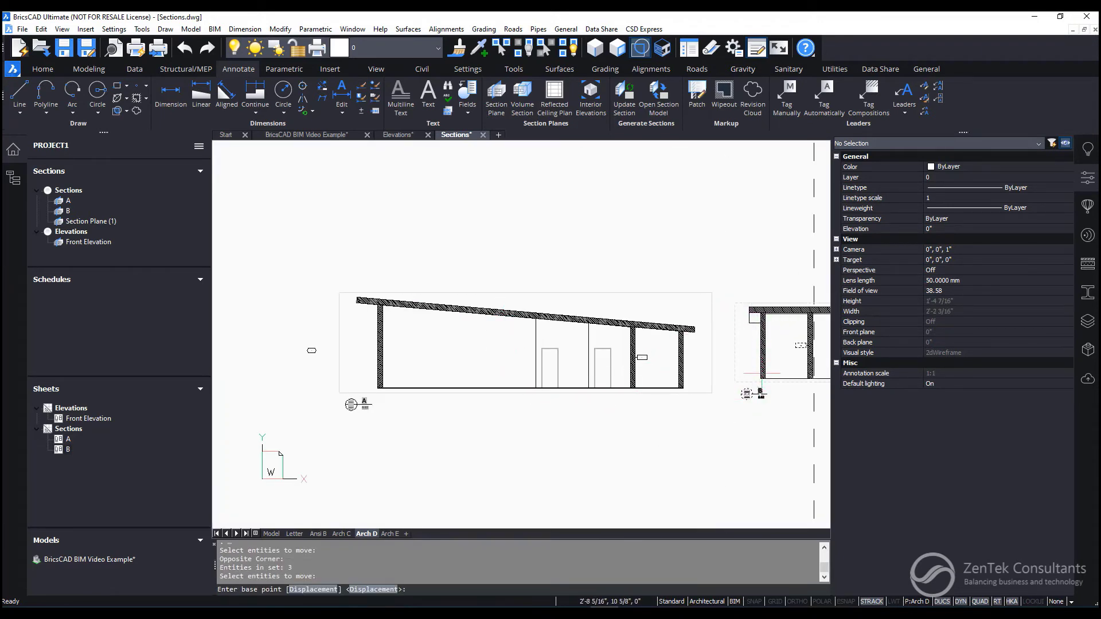
{"action": "left_click", "coordinate": [770, 354]}
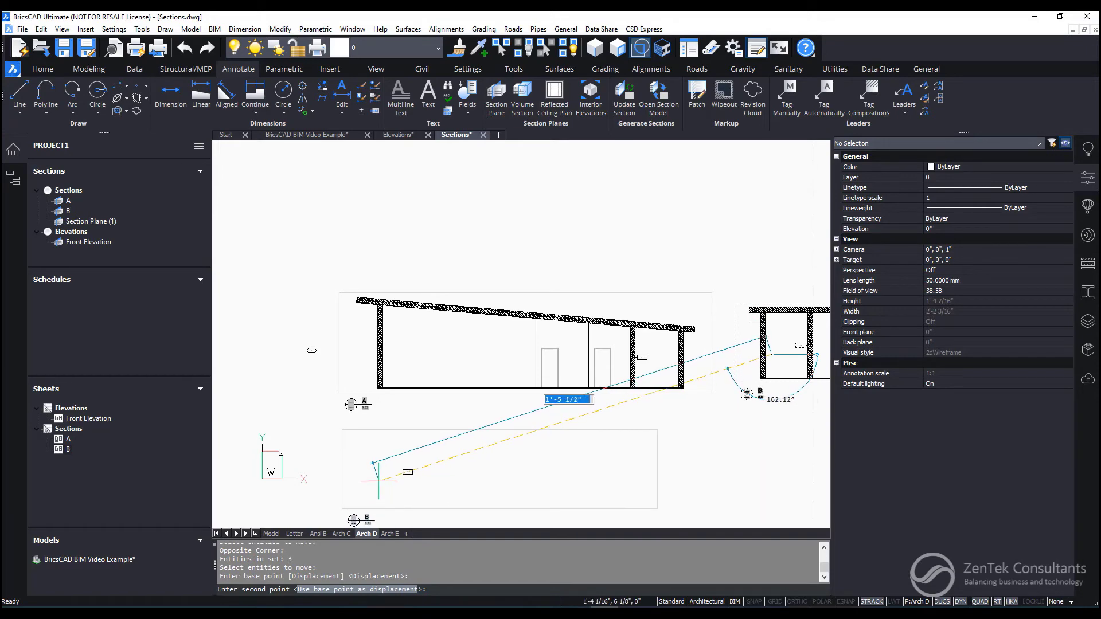
{"action": "left_click", "coordinate": [378, 480]}
{"action": "scroll", "coordinate": [459, 341], "scroll_direction": "up", "scroll_amount": 5}
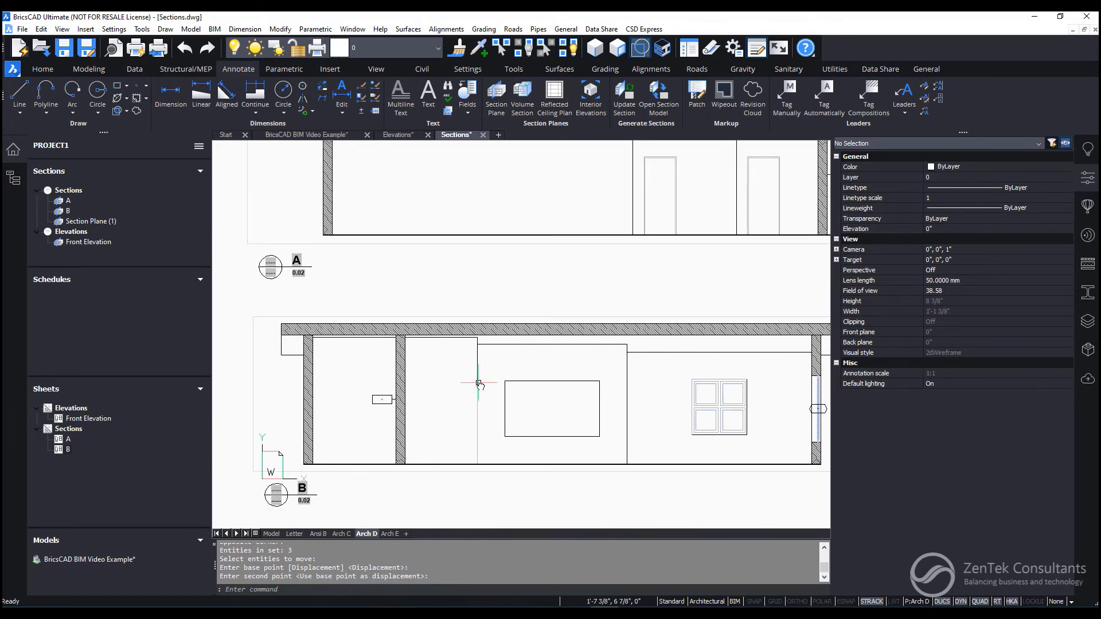
{"action": "scroll", "coordinate": [479, 384], "scroll_direction": "down", "scroll_amount": 4}
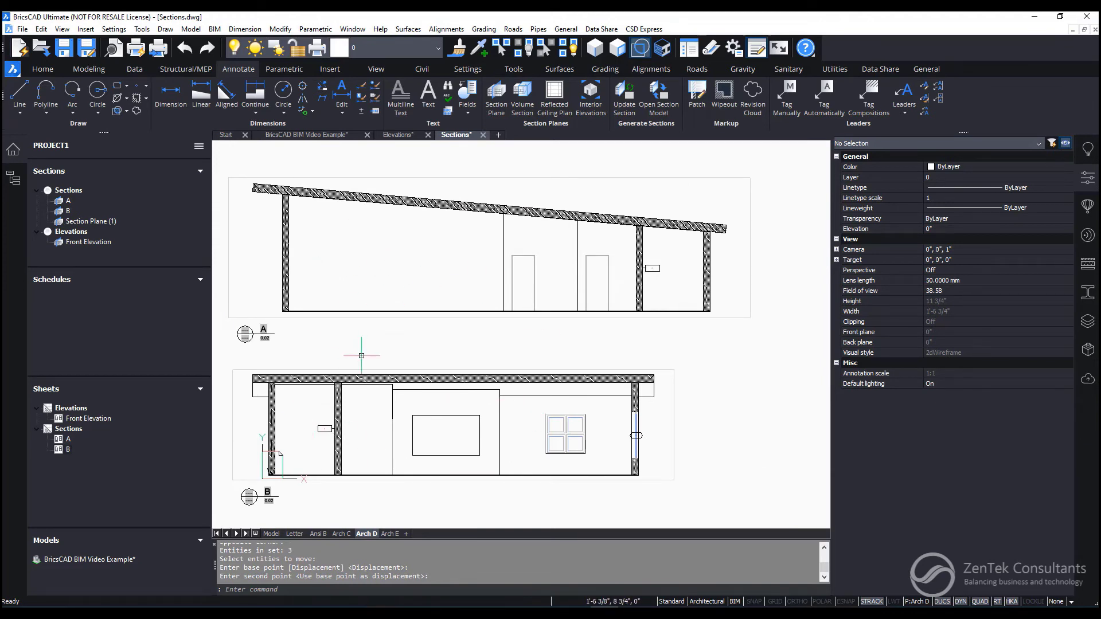
Step: Return to the BricsCAD BIM Video Example model and look over the section A object on the building
{"action": "left_click", "coordinate": [294, 136]}
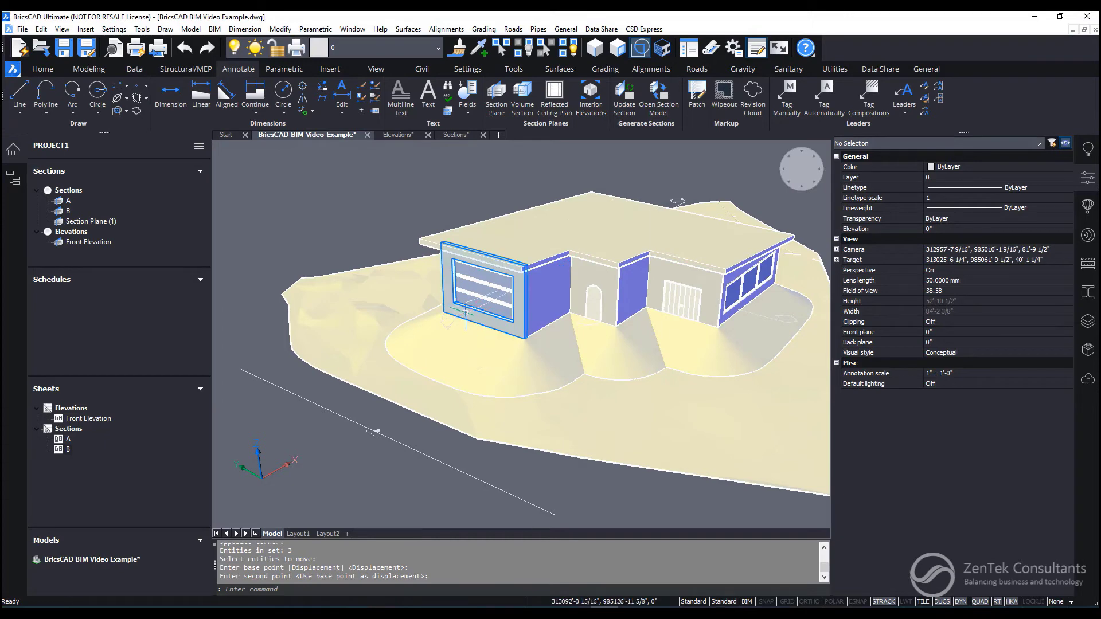
{"action": "mouse_move", "coordinate": [467, 313]}
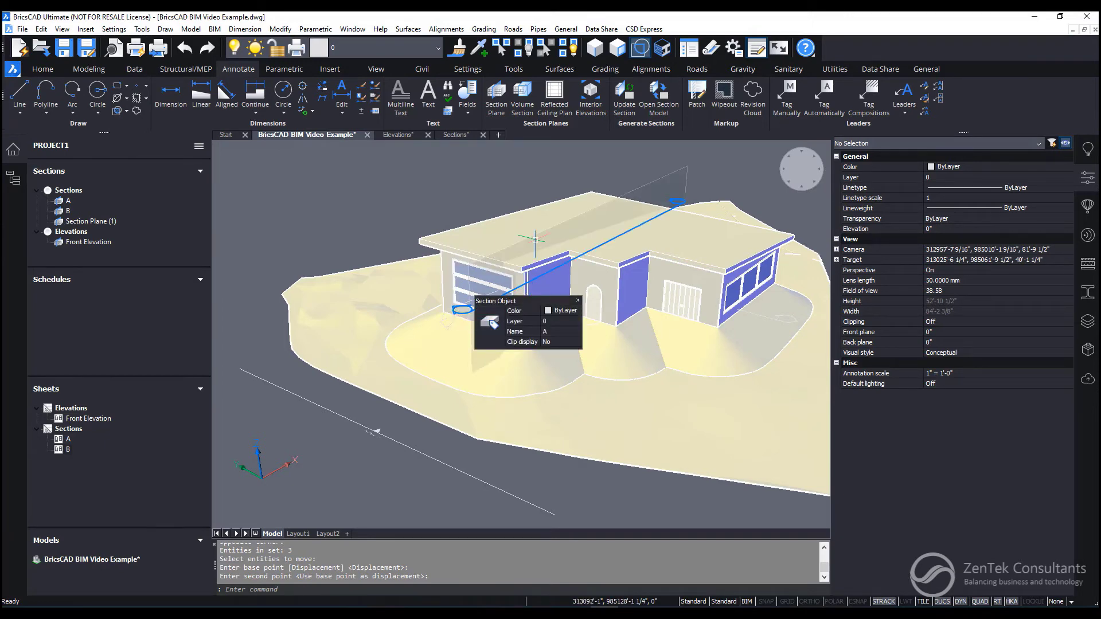
{"action": "middle_click_drag", "start_coordinate": [499, 385], "coordinate": [551, 339], "text": "shift"}
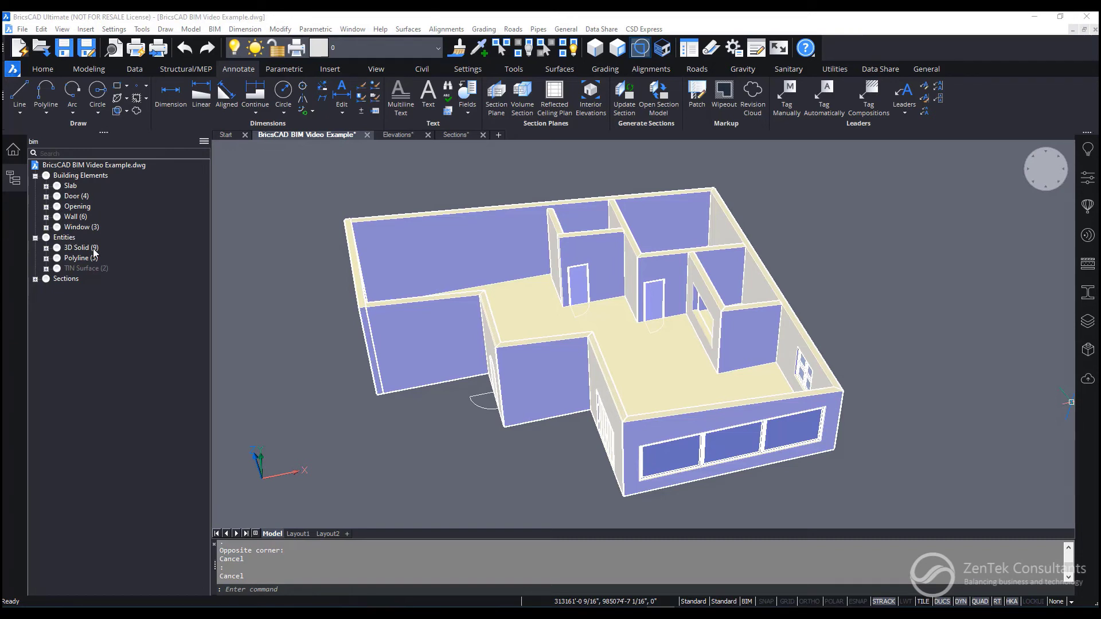
Step: Expand the unclassified 3D solids in the model structure and select several in turn to identify them in the building
{"action": "left_click", "coordinate": [45, 248]}
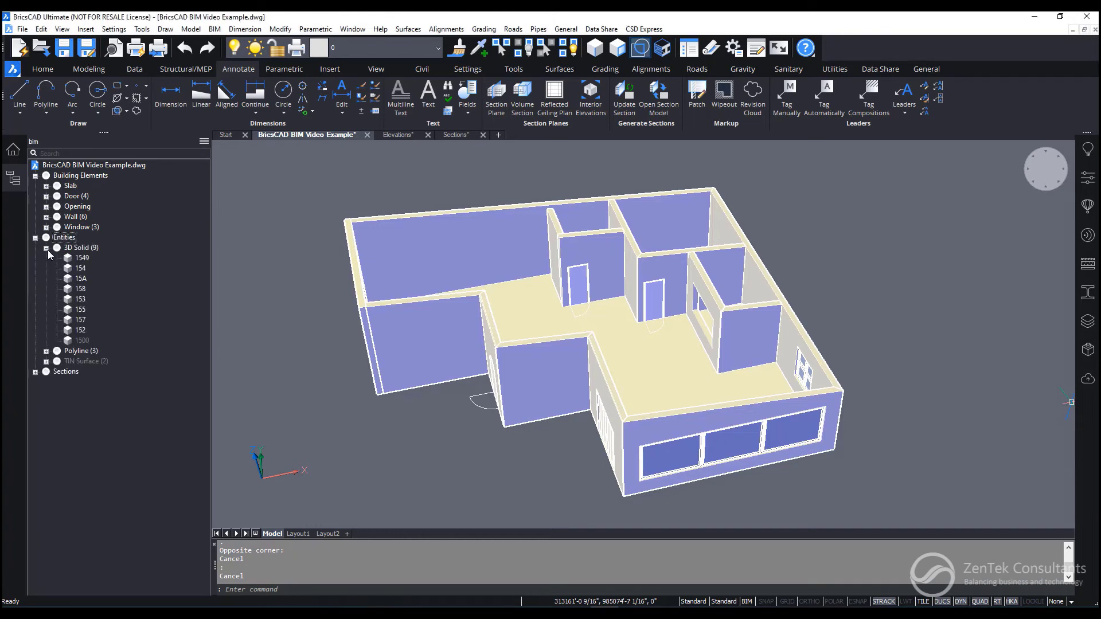
{"action": "left_click", "coordinate": [82, 258]}
{"action": "left_click", "coordinate": [82, 268]}
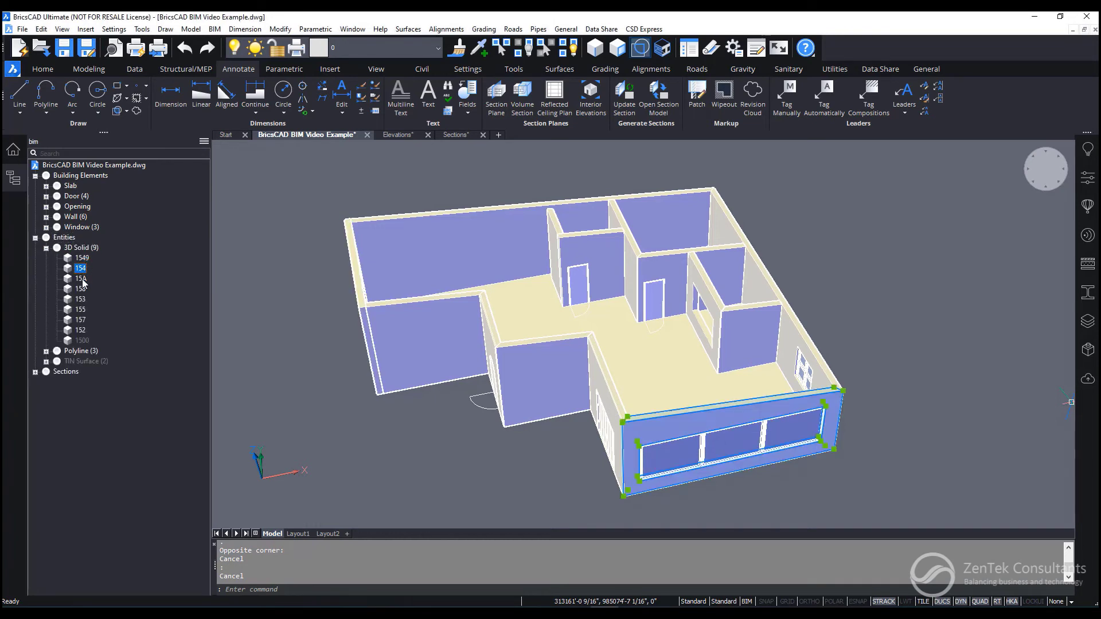
{"action": "left_click", "coordinate": [82, 289]}
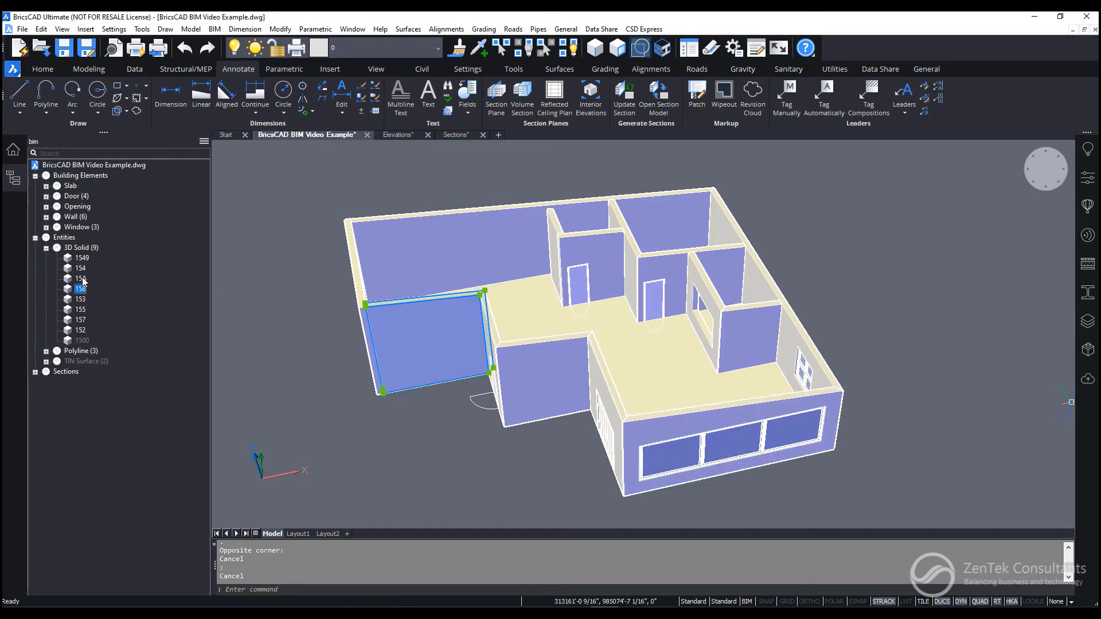
{"action": "left_click", "coordinate": [81, 279]}
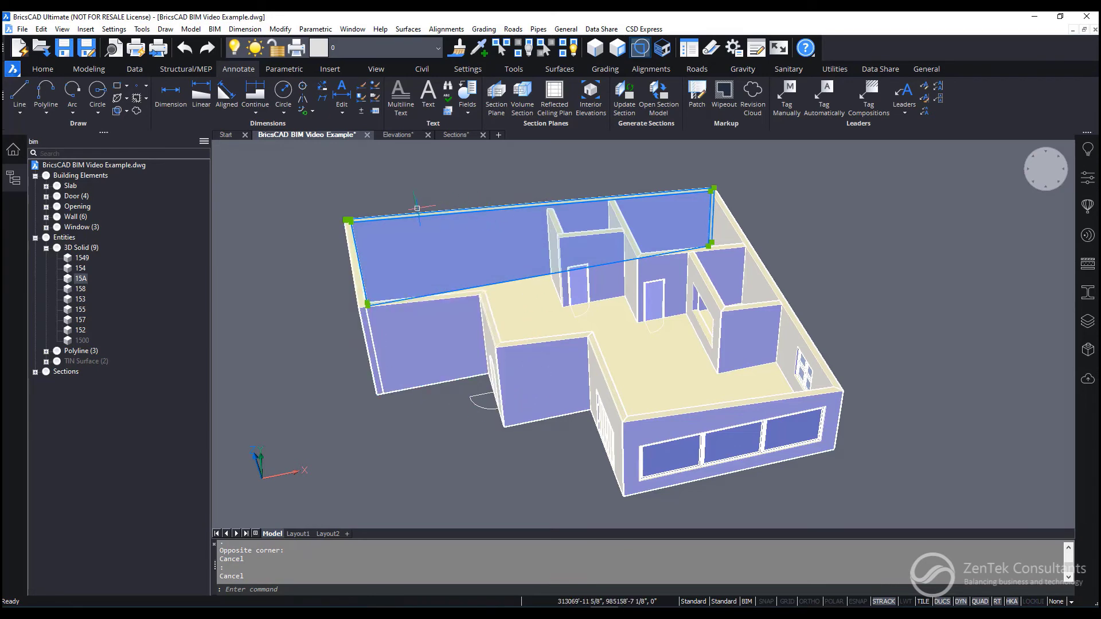
Step: Select all solids similar to the rear wall, exclude the interior walls, and classify the remaining exterior ones as walls
{"action": "mouse_move", "coordinate": [417, 208]}
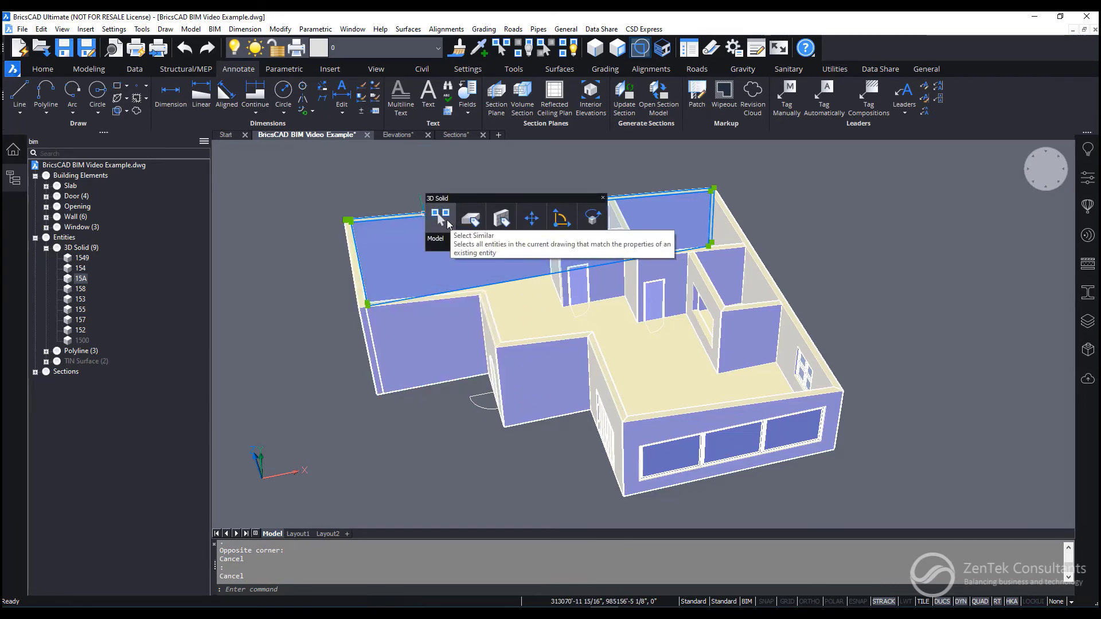
{"action": "left_click", "coordinate": [440, 217]}
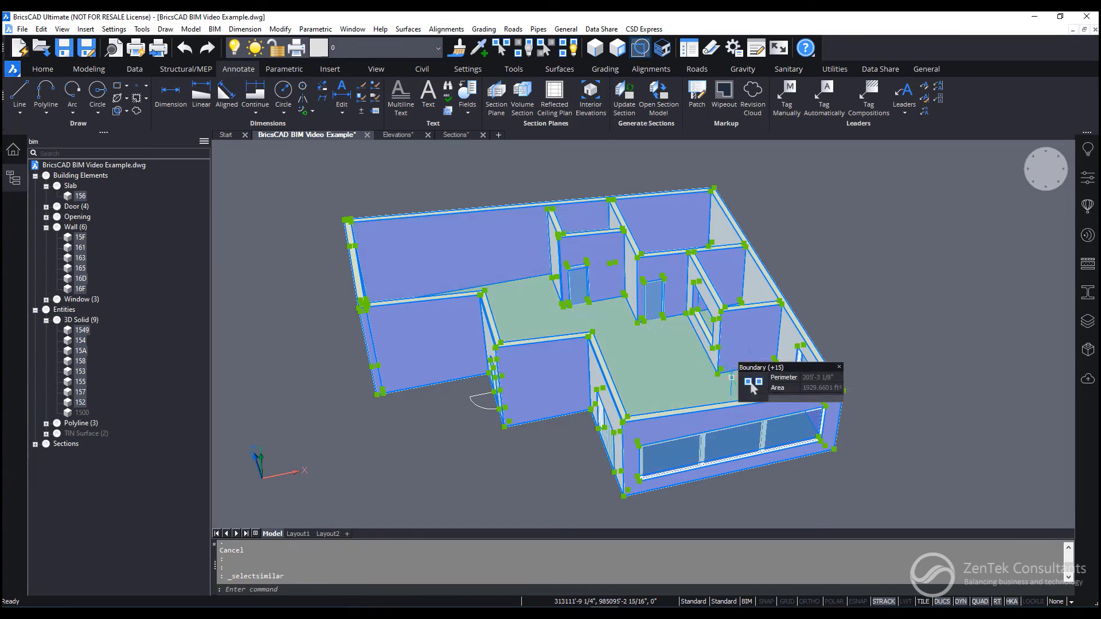
{"action": "left_click_drag", "start_coordinate": [731, 378], "coordinate": [589, 270], "text": "shift"}
{"action": "left_click_drag", "start_coordinate": [604, 314], "coordinate": [551, 293], "text": "shift"}
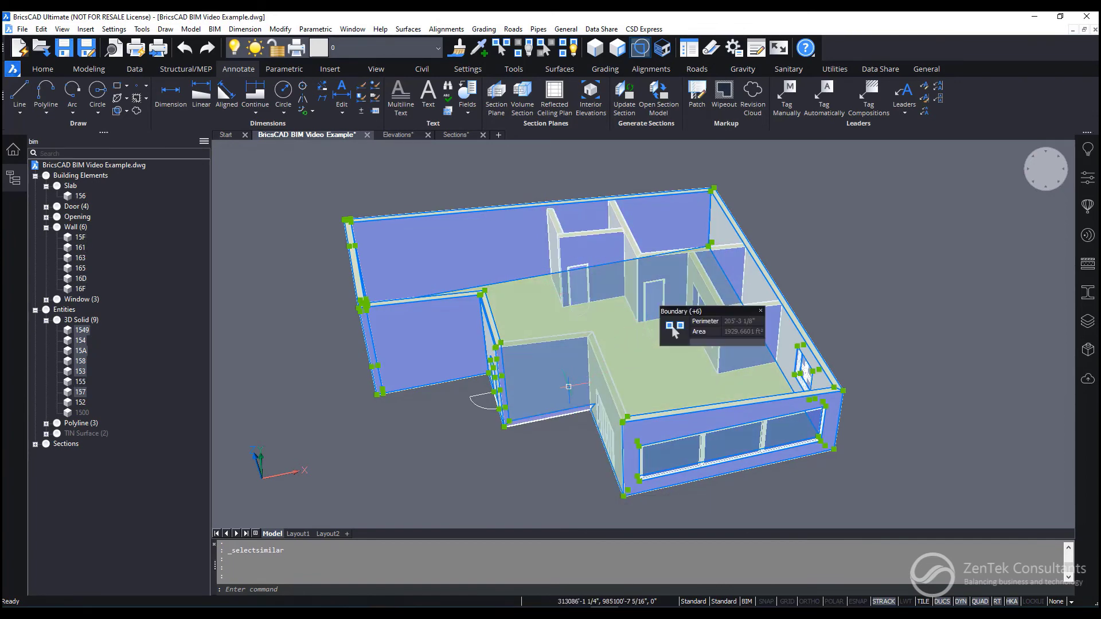
{"action": "middle_click_drag", "start_coordinate": [564, 403], "coordinate": [594, 412], "text": "shift"}
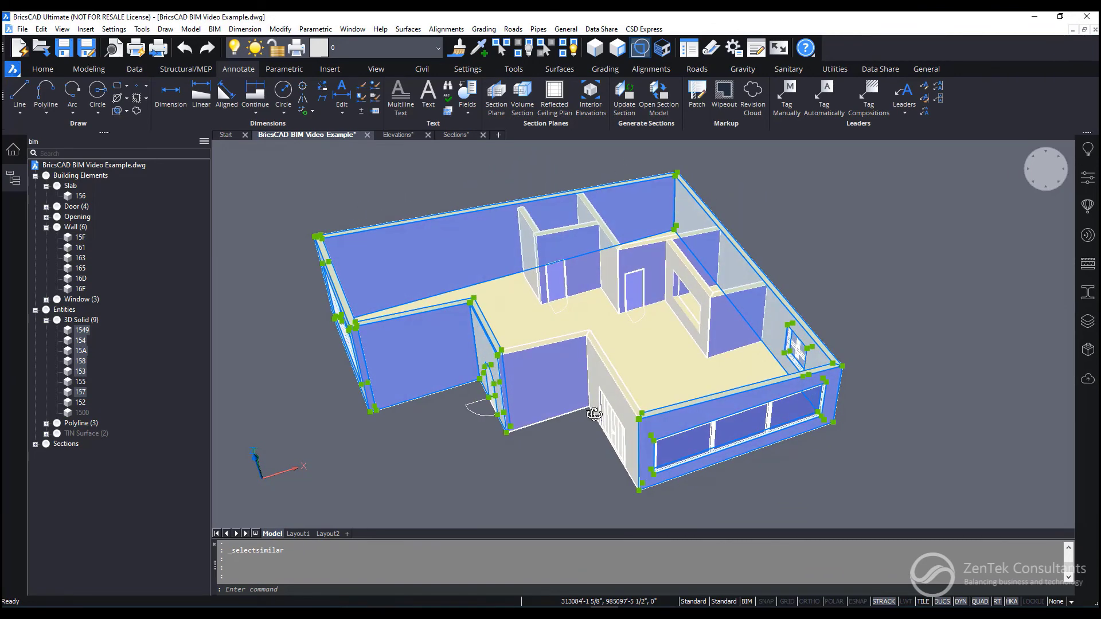
{"action": "mouse_move", "coordinate": [551, 392]}
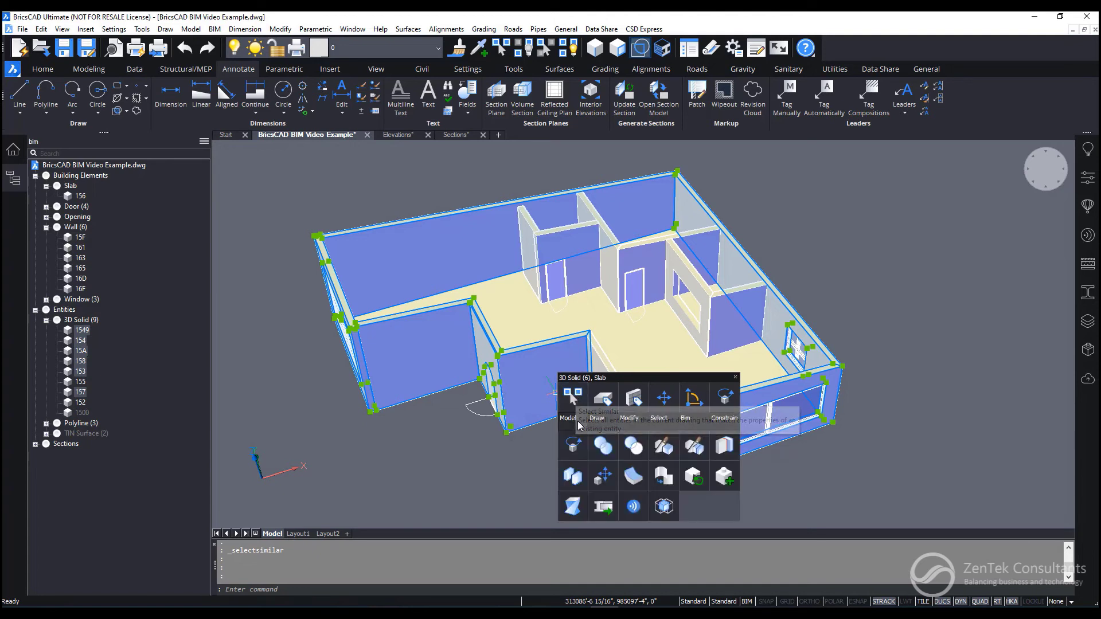
{"action": "mouse_move", "coordinate": [688, 423]}
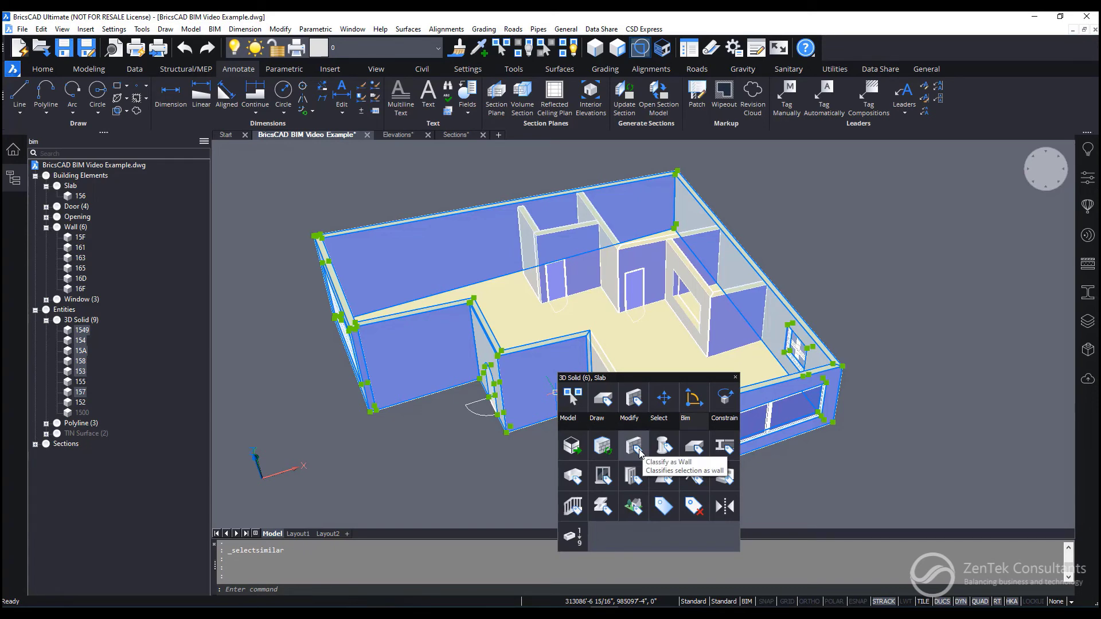
{"action": "left_click", "coordinate": [639, 451]}
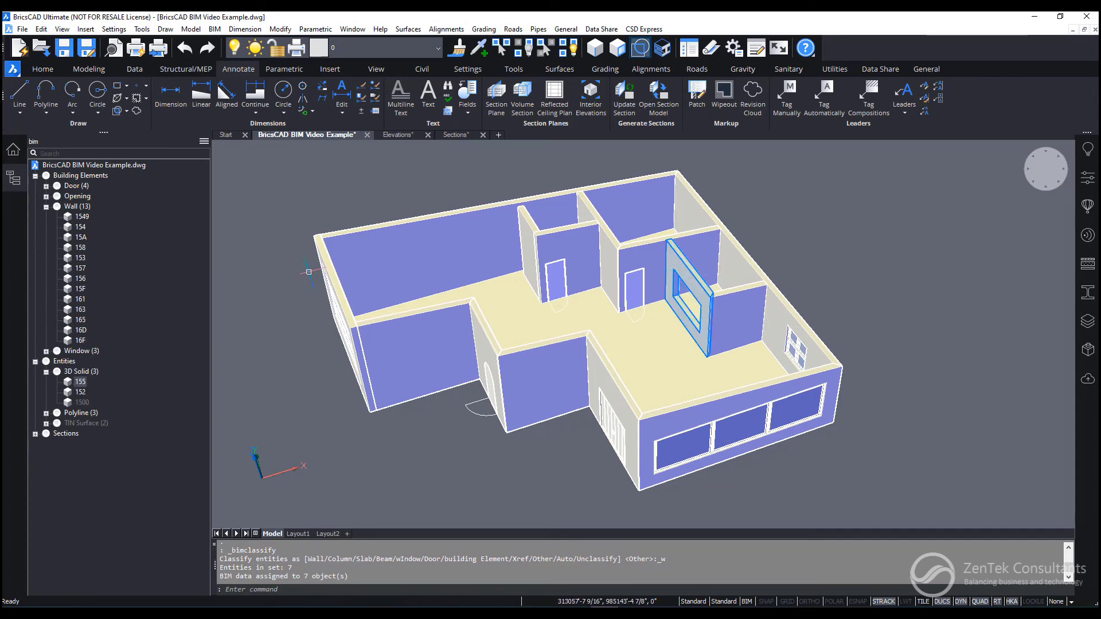
Step: Apply the Cavity Wall, Brick, Gypsum composition to the exterior walls except the long rear wall, accepting the default reference faces
{"action": "mouse_move", "coordinate": [368, 259]}
{"action": "mouse_move", "coordinate": [538, 344]}
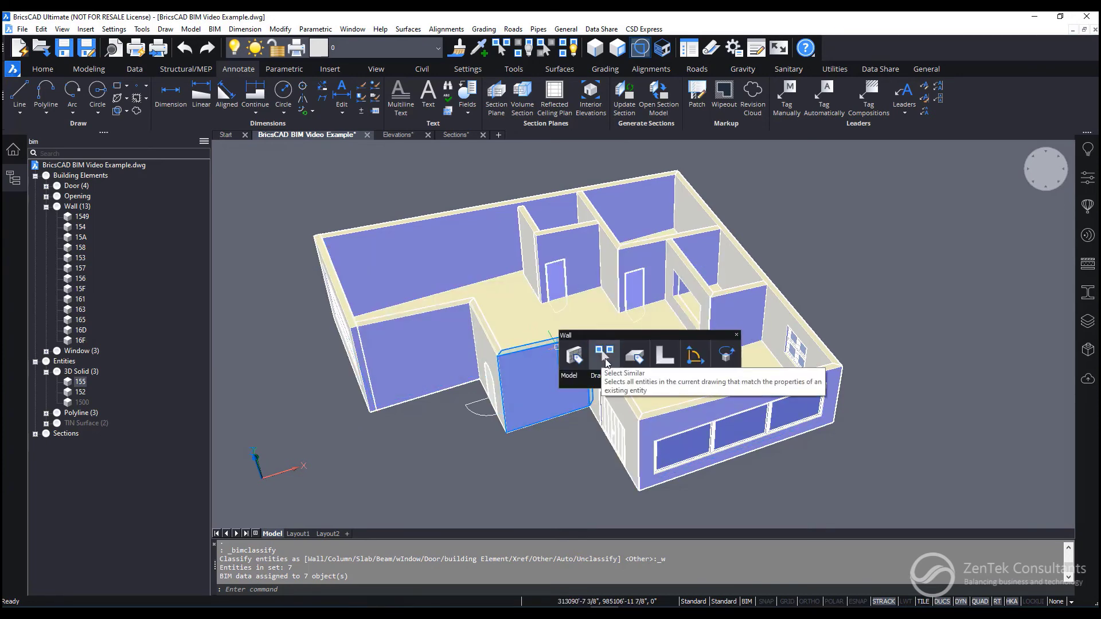
{"action": "left_click", "coordinate": [602, 359]}
{"action": "mouse_move", "coordinate": [603, 359]}
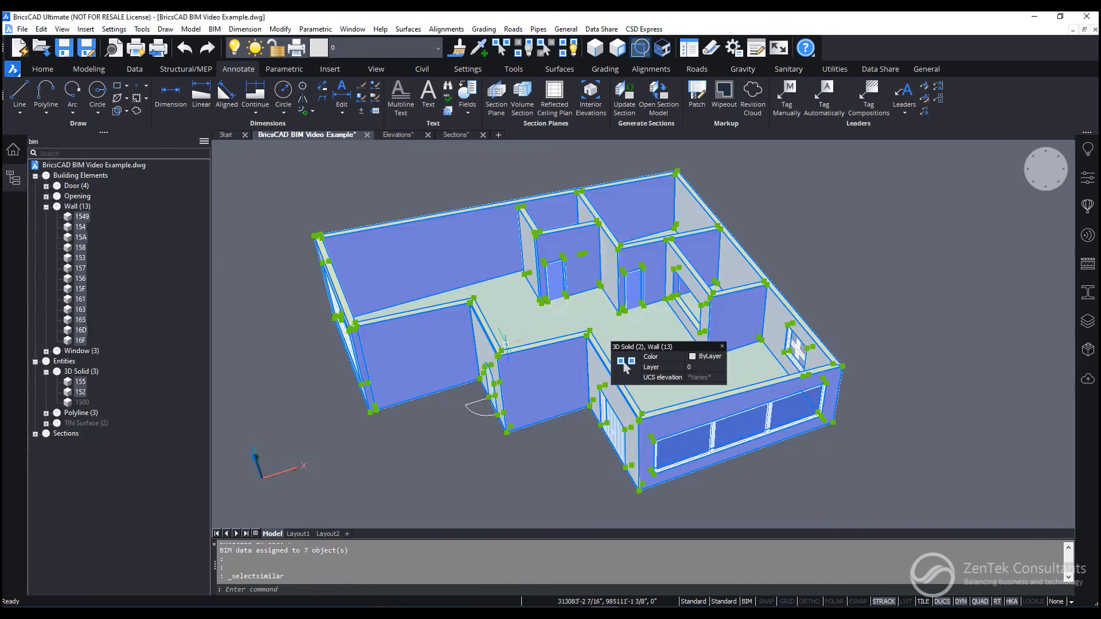
{"action": "left_click", "coordinate": [728, 364]}
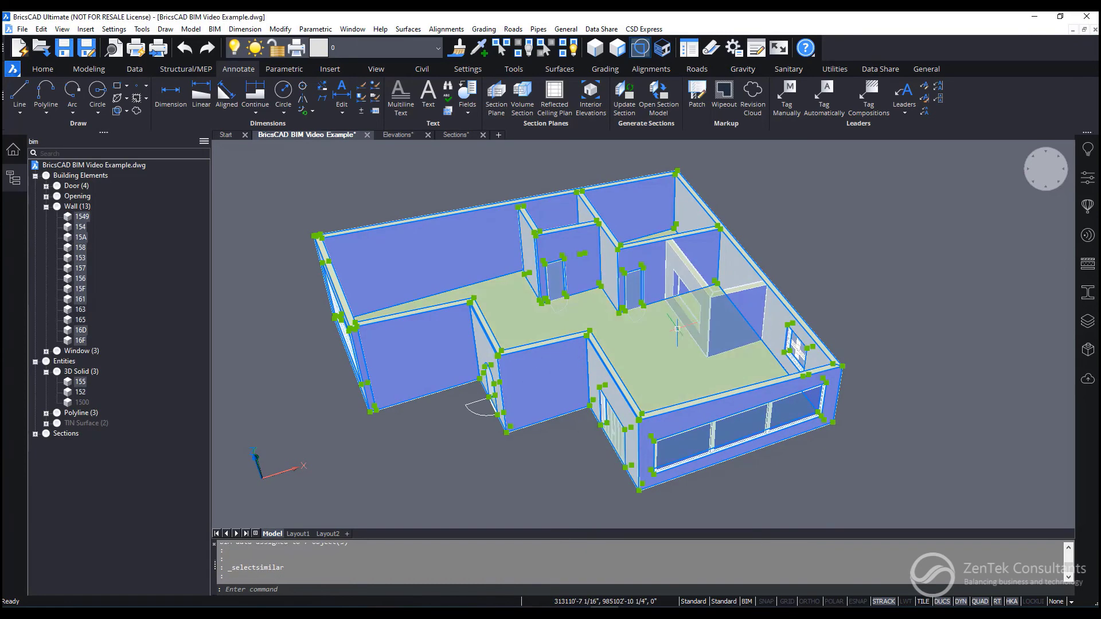
{"action": "left_click", "coordinate": [534, 259], "text": "shift"}
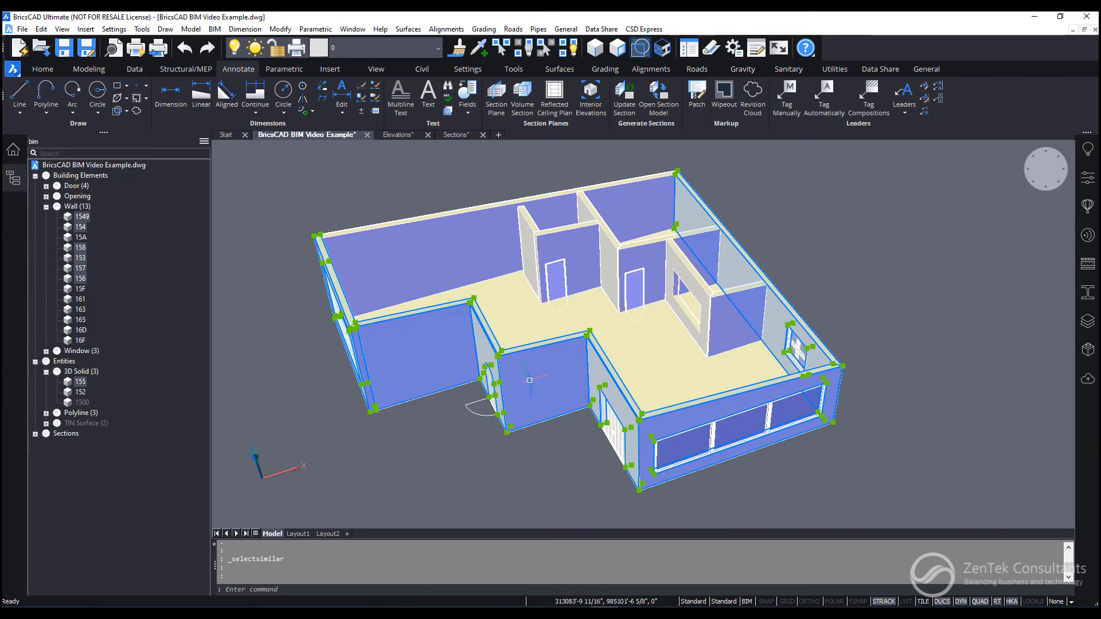
{"action": "left_click", "coordinate": [1088, 265]}
{"action": "left_click", "coordinate": [957, 170]}
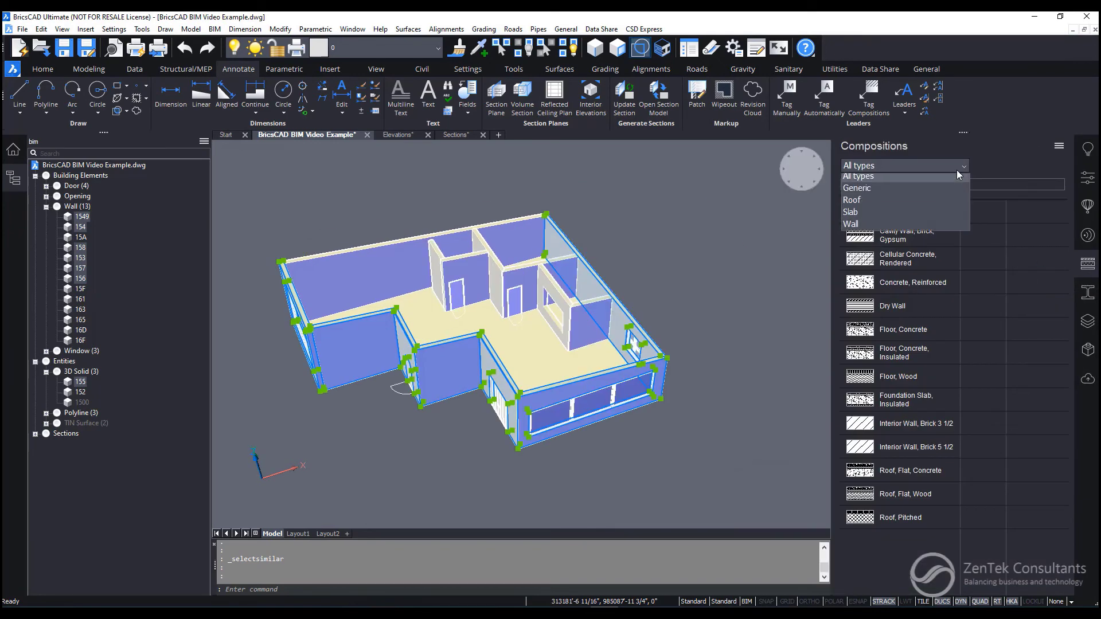
{"action": "left_click", "coordinate": [1009, 139]}
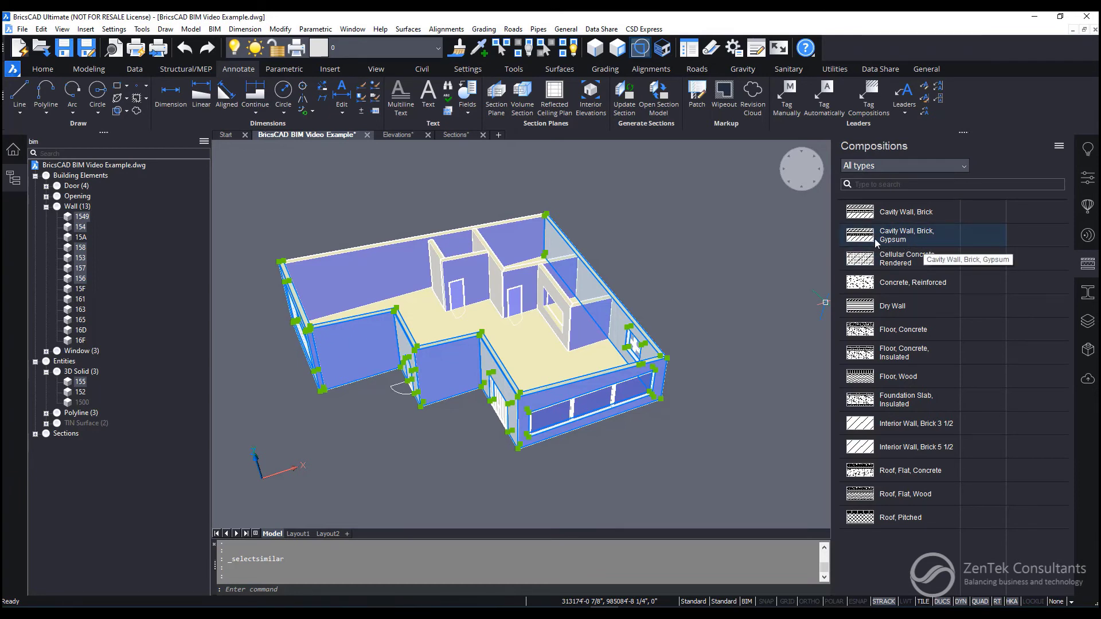
{"action": "left_click_drag", "start_coordinate": [869, 239], "coordinate": [539, 404]}
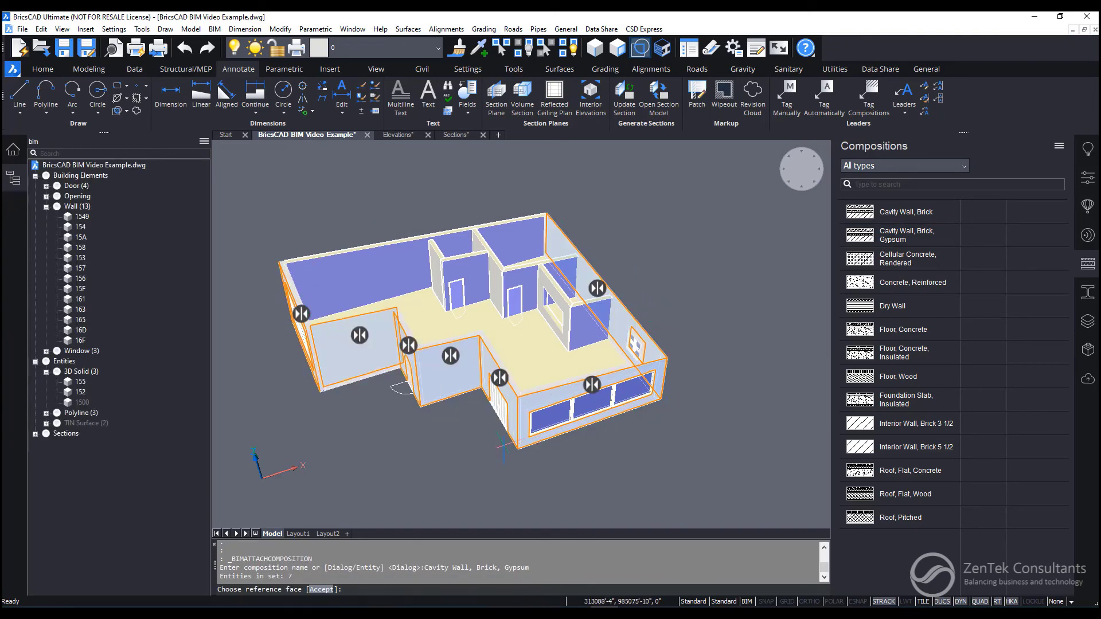
{"action": "key", "text": "Return"}
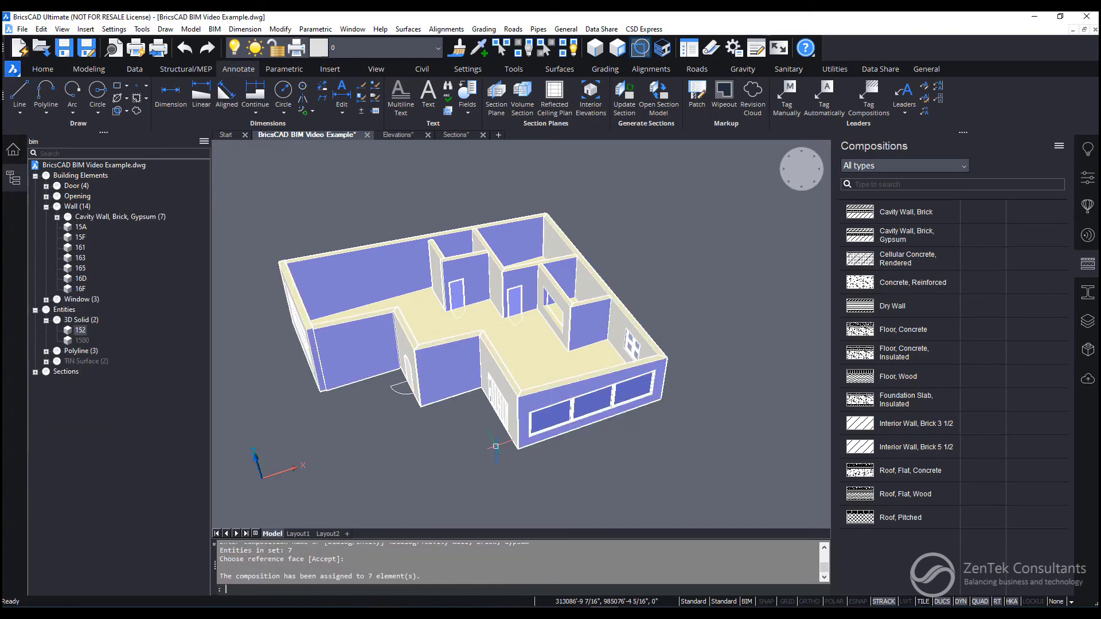
{"action": "key", "text": "Escape"}
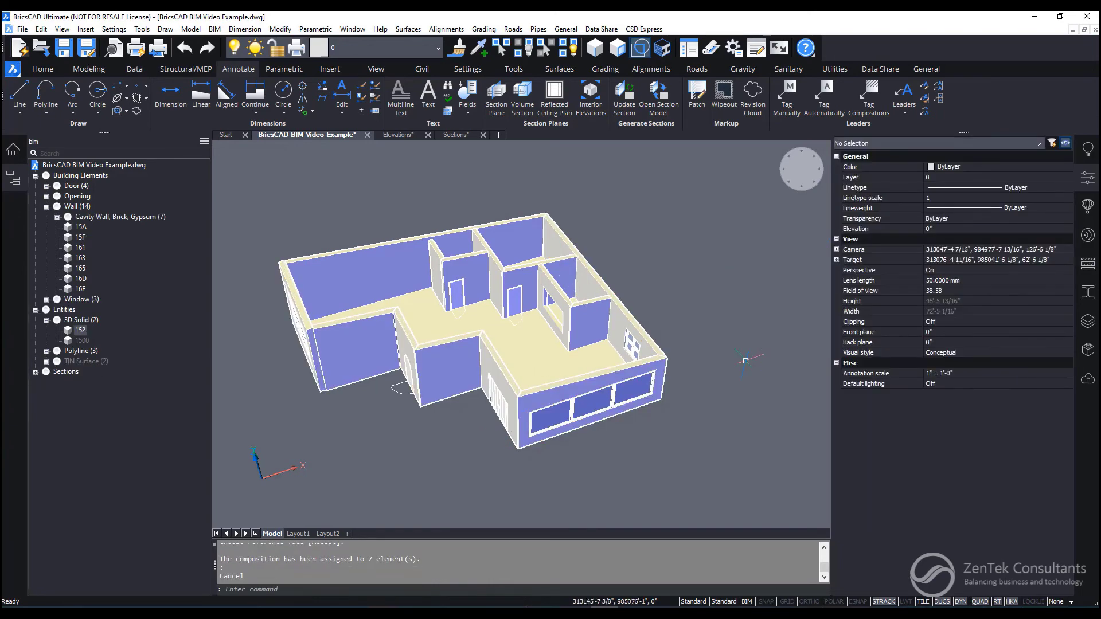
Step: Examine the BIM, quantity, ply and wall properties of the exterior wall with the triple-panel window
{"action": "scroll", "coordinate": [528, 420], "scroll_direction": "up", "scroll_amount": 5}
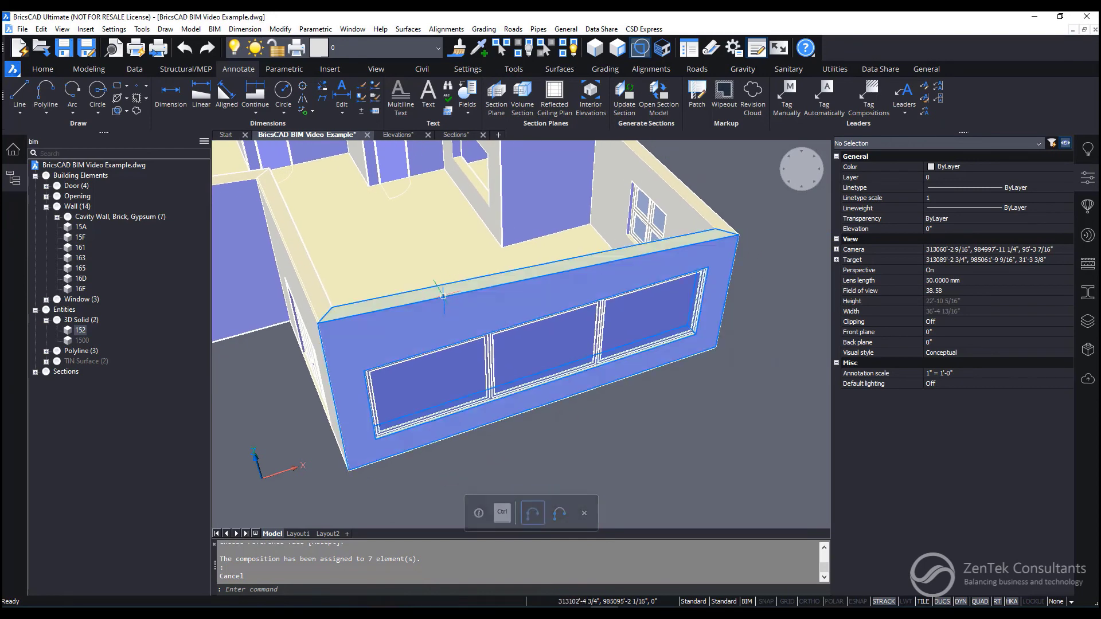
{"action": "left_click", "coordinate": [463, 299]}
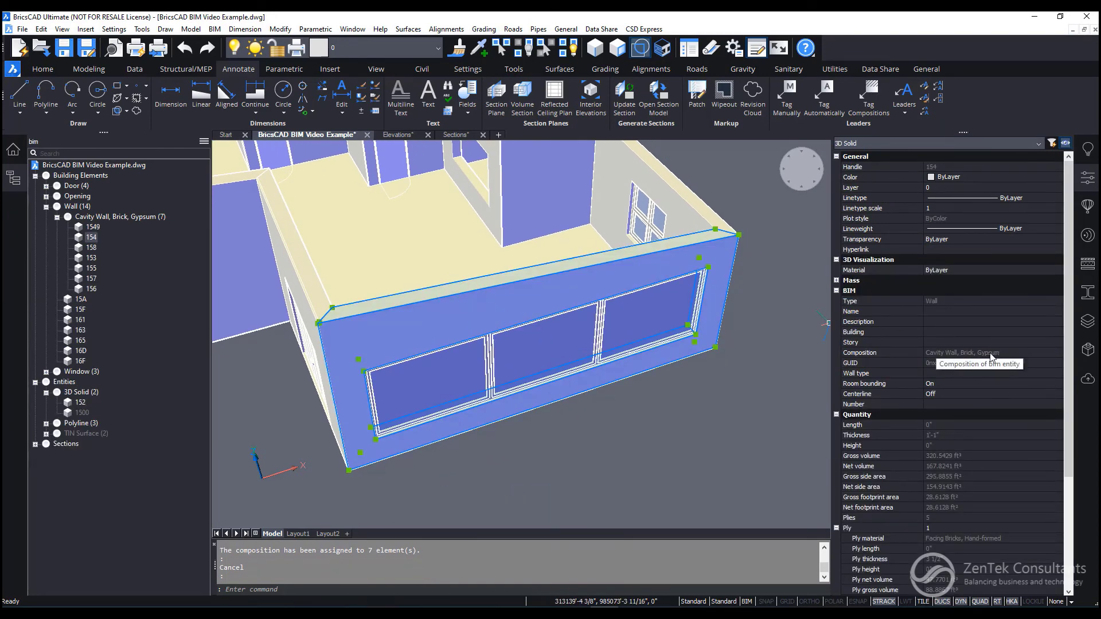
{"action": "left_click", "coordinate": [950, 314]}
{"action": "left_click", "coordinate": [948, 322]}
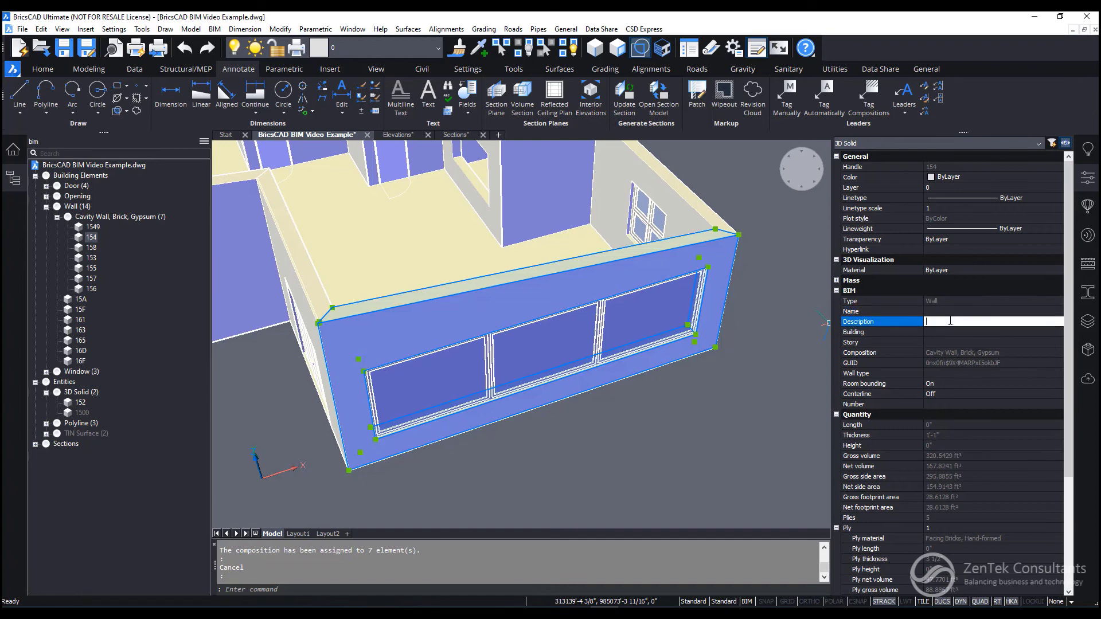
{"action": "left_click", "coordinate": [943, 333]}
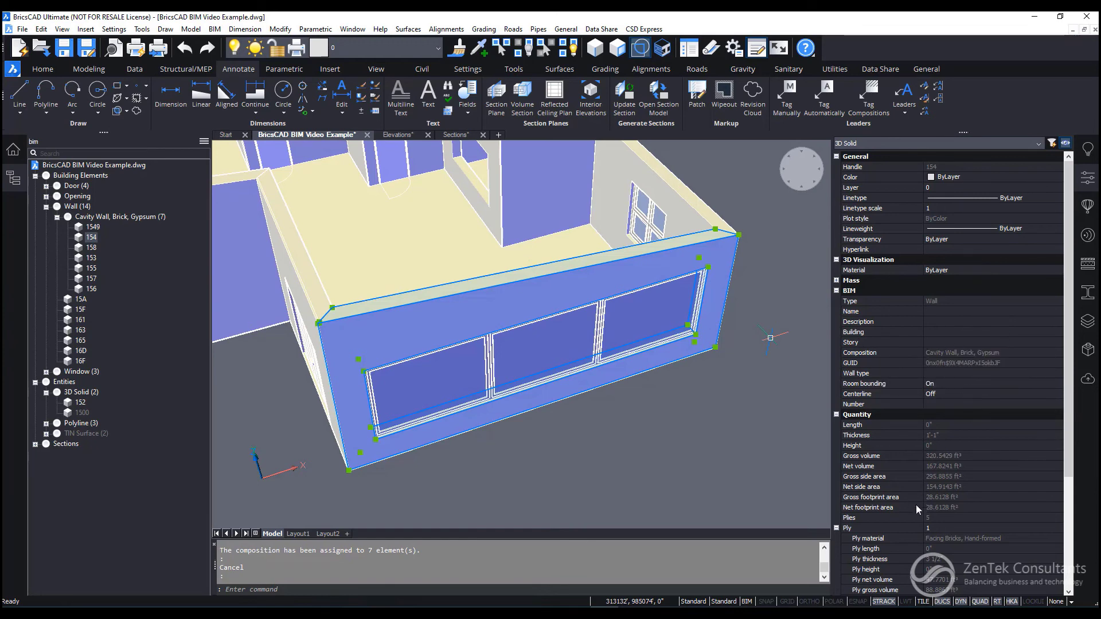
{"action": "scroll", "coordinate": [919, 391], "scroll_direction": "down", "scroll_amount": 5}
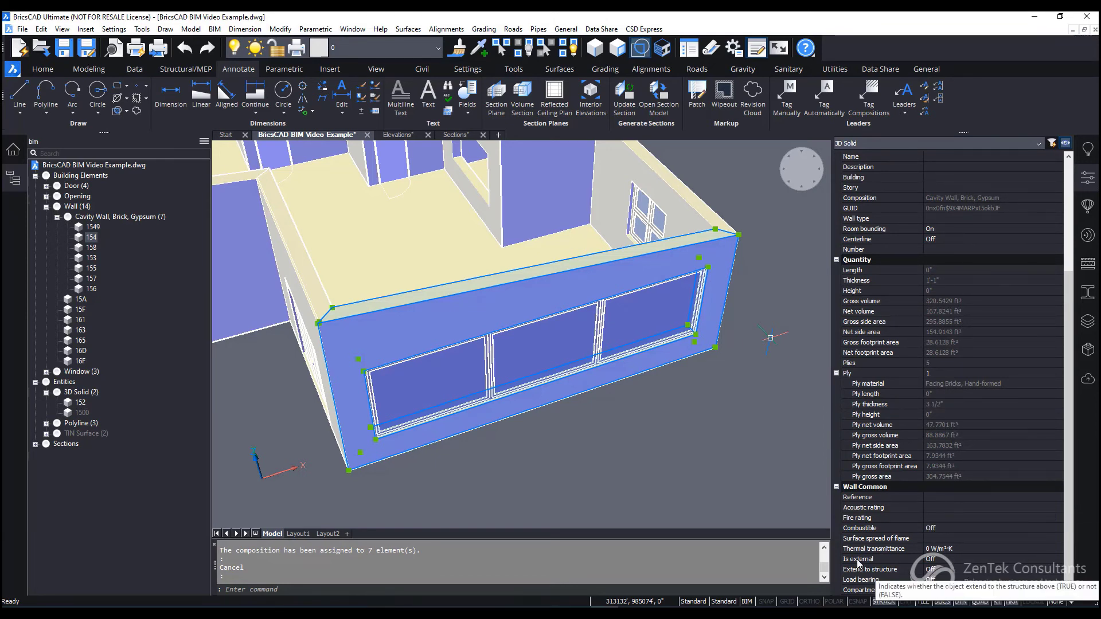
{"action": "scroll", "coordinate": [541, 288], "scroll_direction": "down", "scroll_amount": 6}
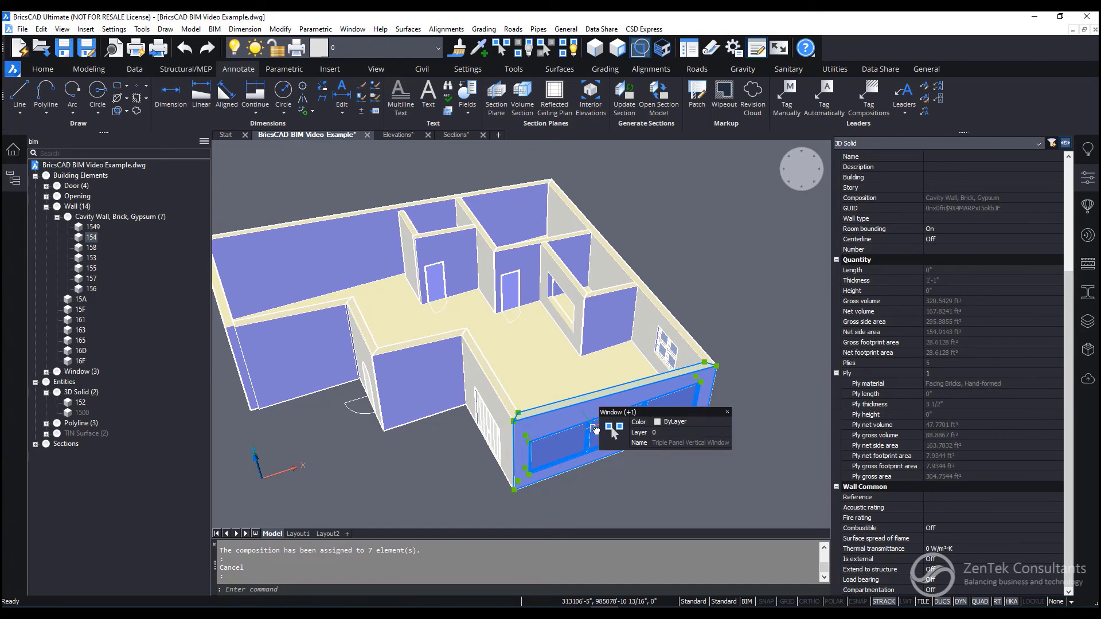
Step: Examine the geometry and BIM properties of the arched single-swing door in the recessed front wall
{"action": "key", "text": "Escape"}
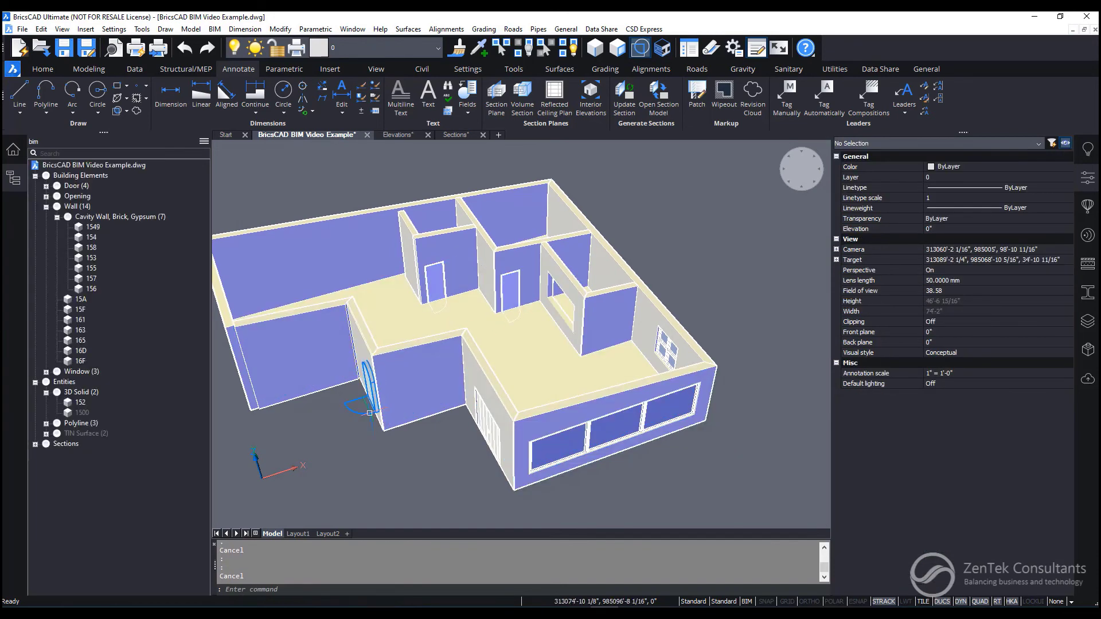
{"action": "left_click", "coordinate": [362, 414]}
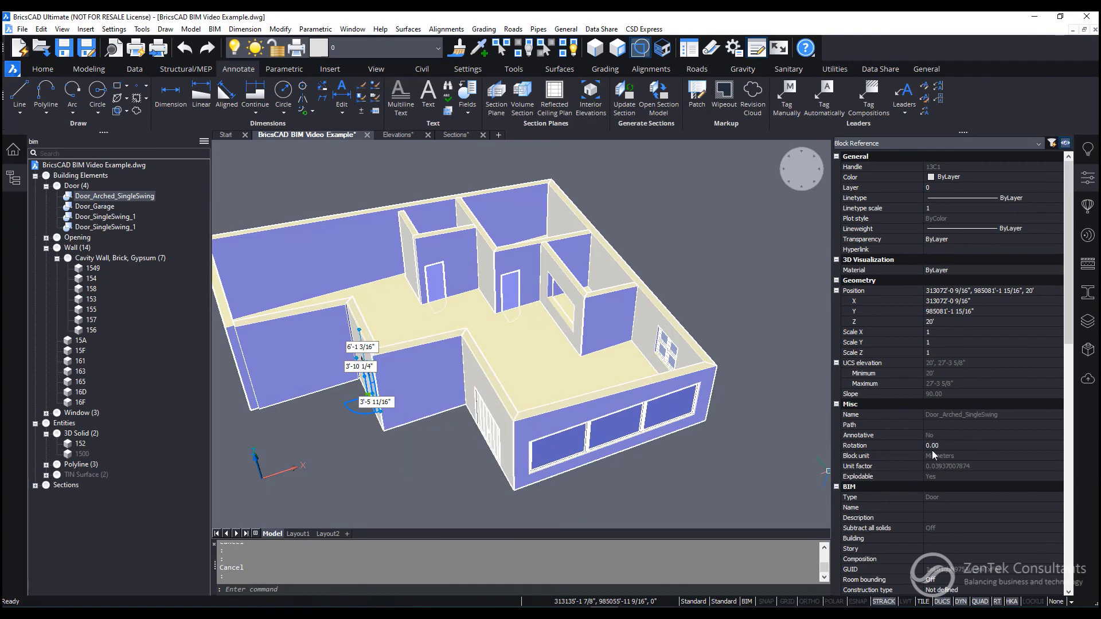
{"action": "scroll", "coordinate": [1034, 479], "scroll_direction": "down", "scroll_amount": 2}
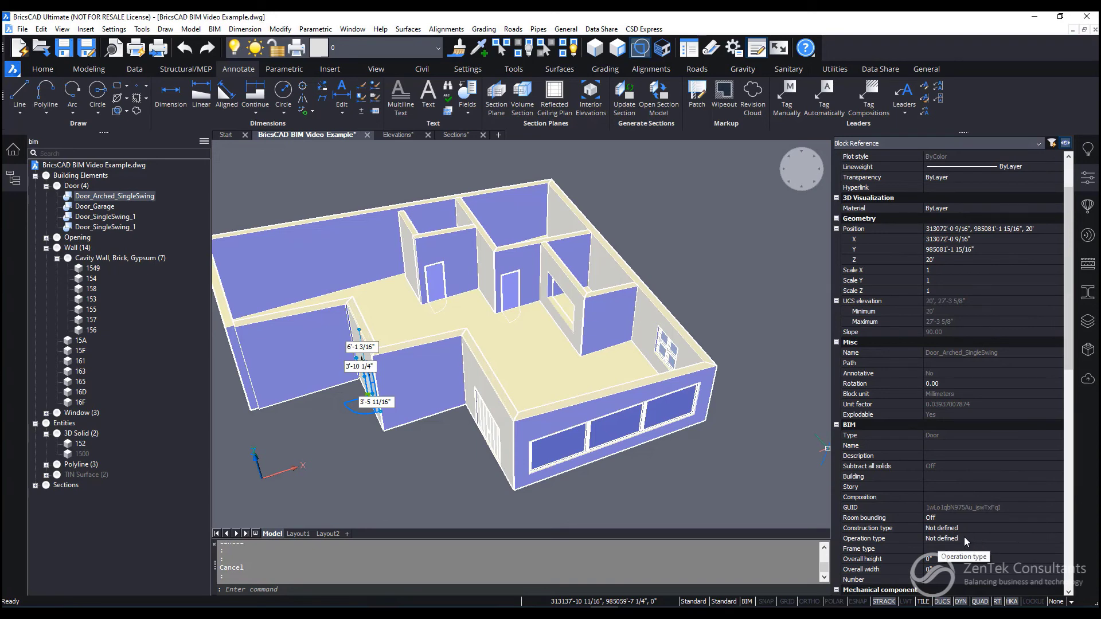
{"action": "scroll", "coordinate": [985, 461], "scroll_direction": "up", "scroll_amount": 2}
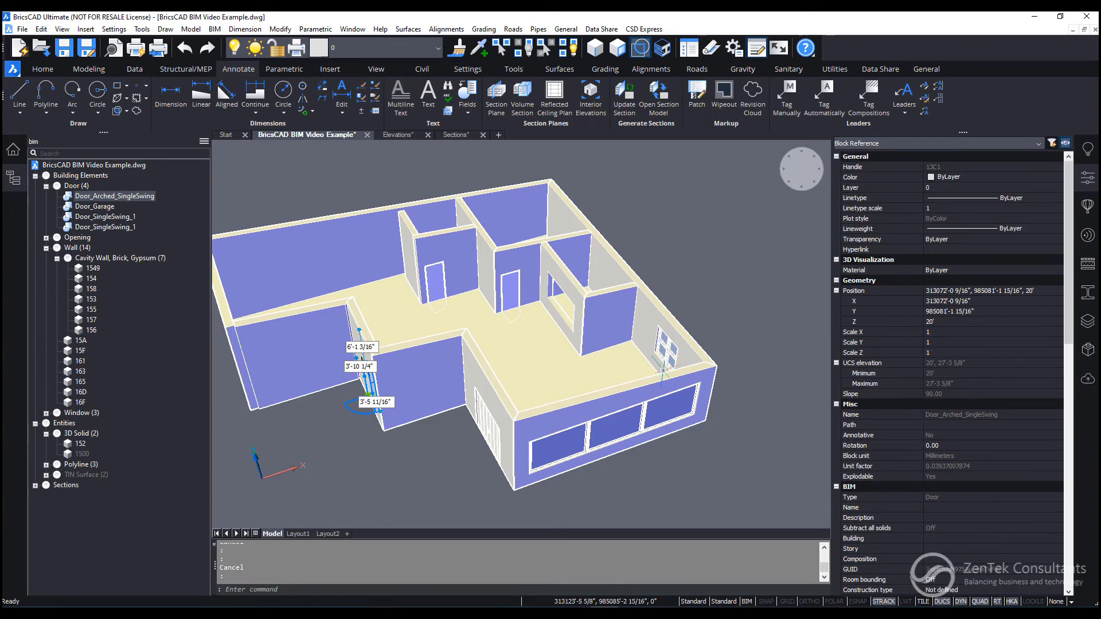
{"action": "mouse_move", "coordinate": [718, 380]}
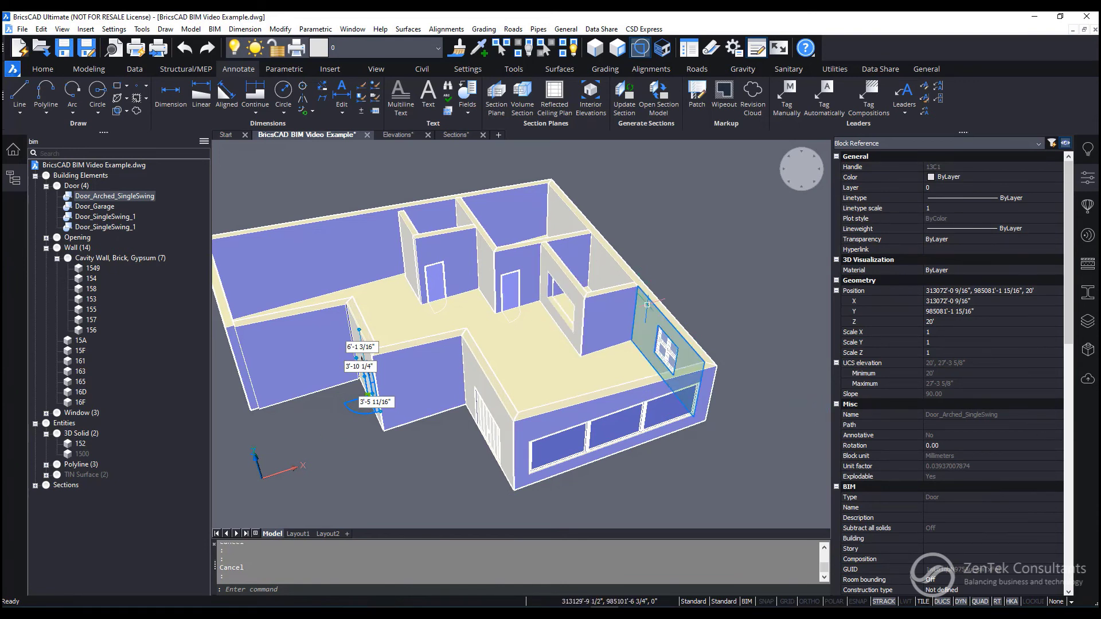
{"action": "mouse_move", "coordinate": [651, 301]}
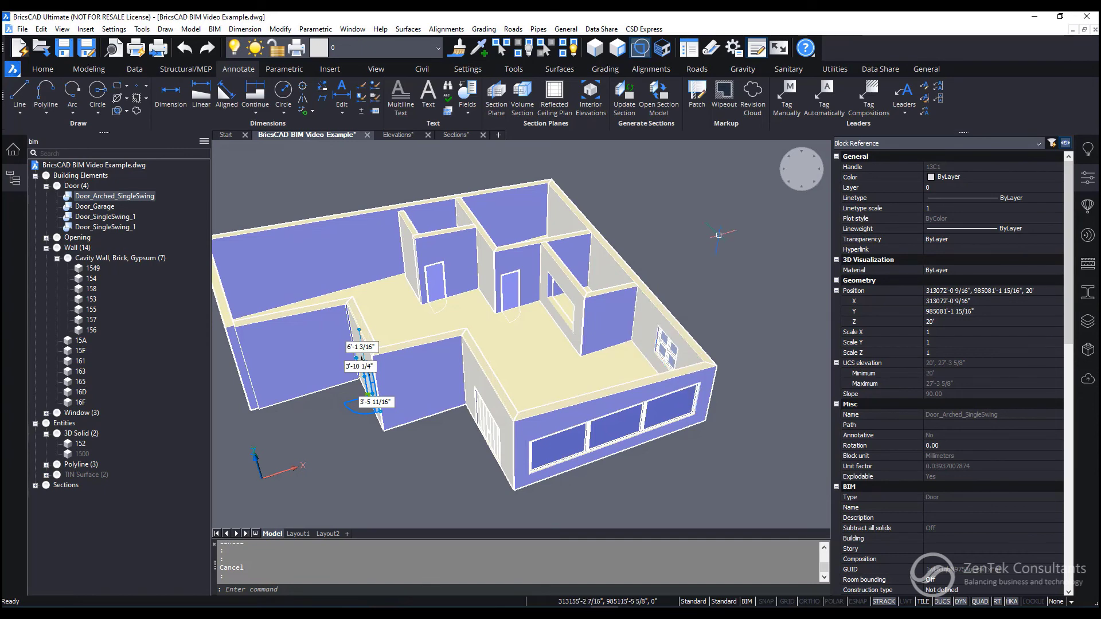